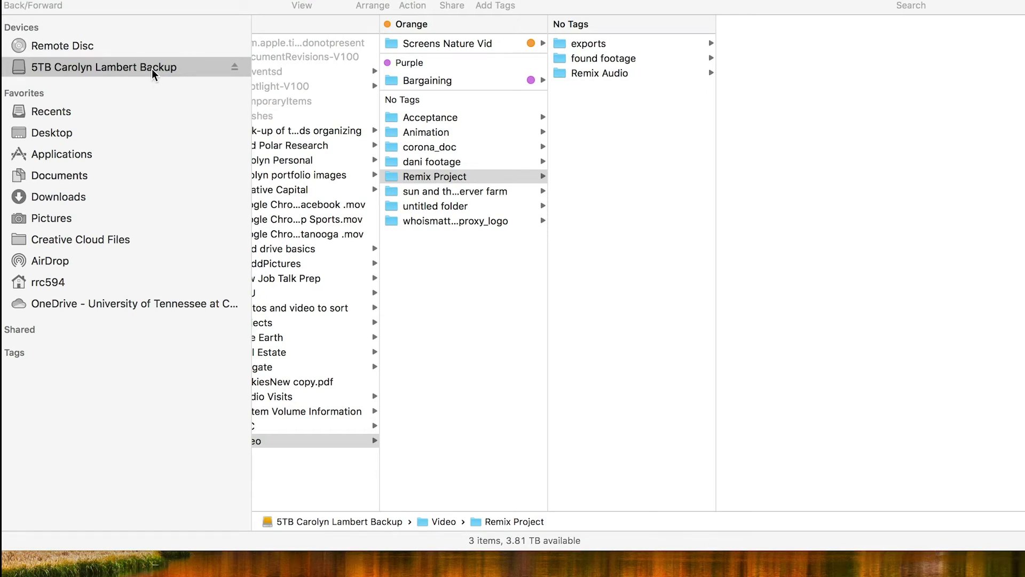
- In the backup drive's Finder window, navigate to Video > Remix Project
click(154, 74)
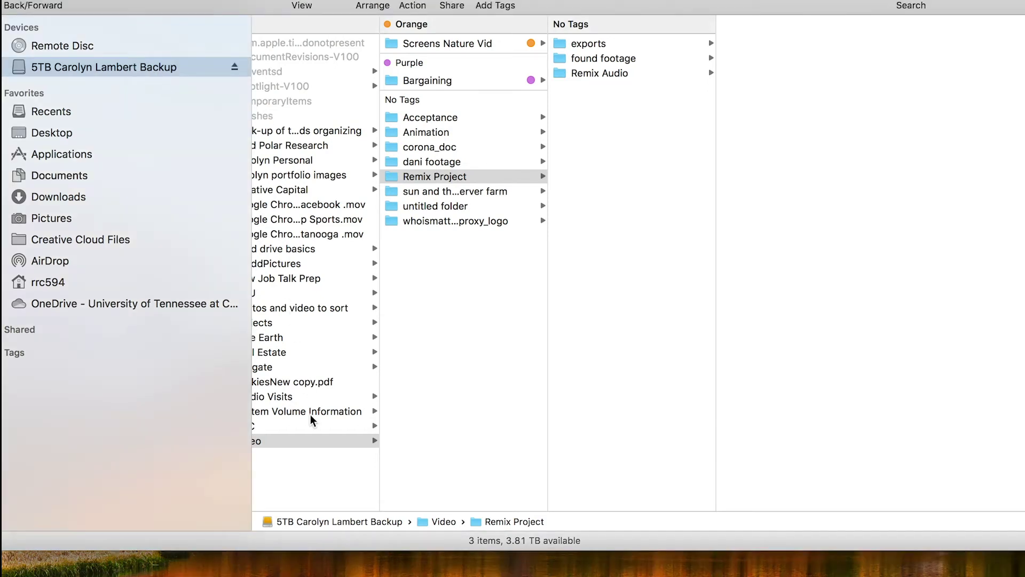
scroll(312, 420, left, 3)
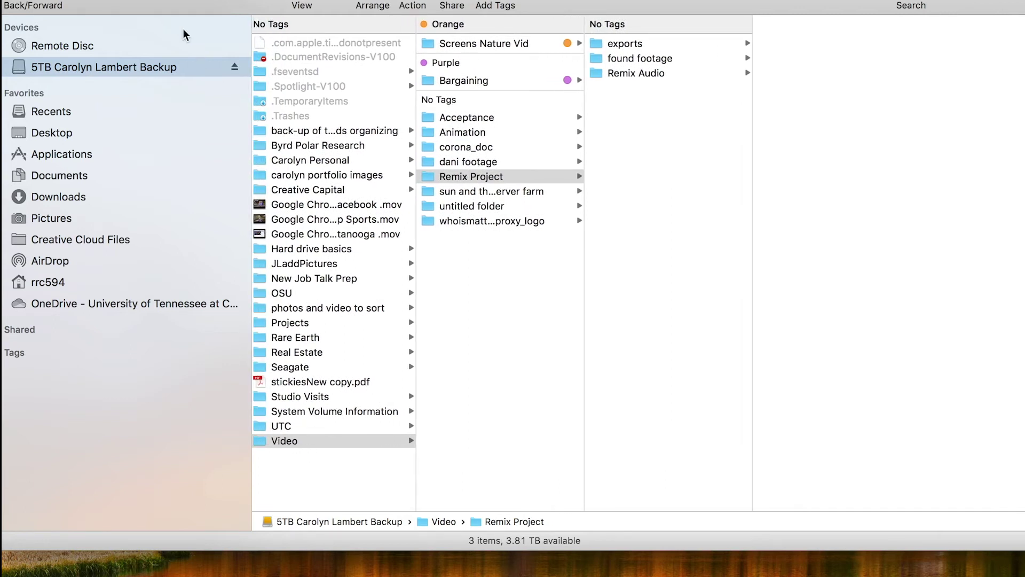
click(307, 445)
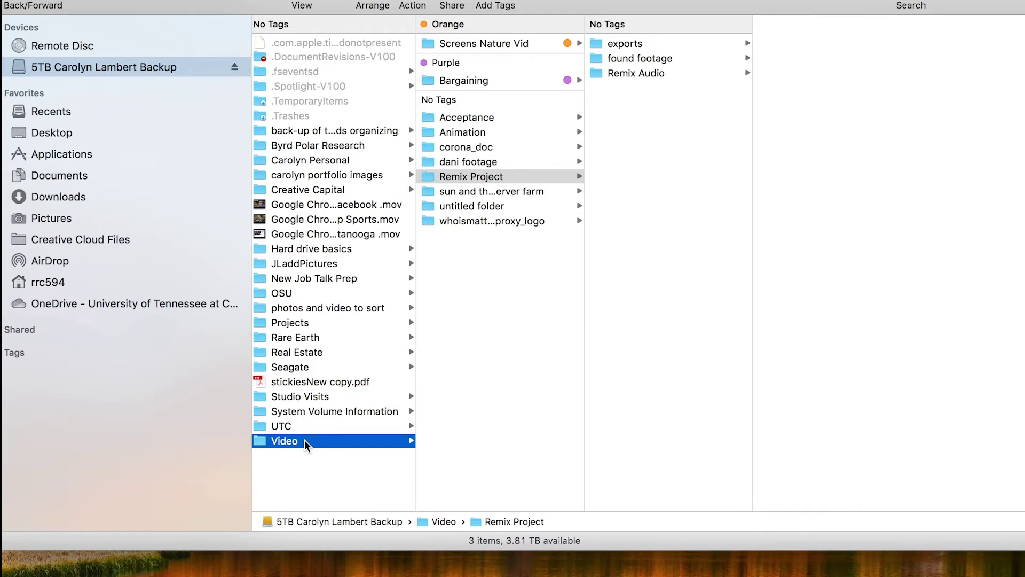
click(306, 444)
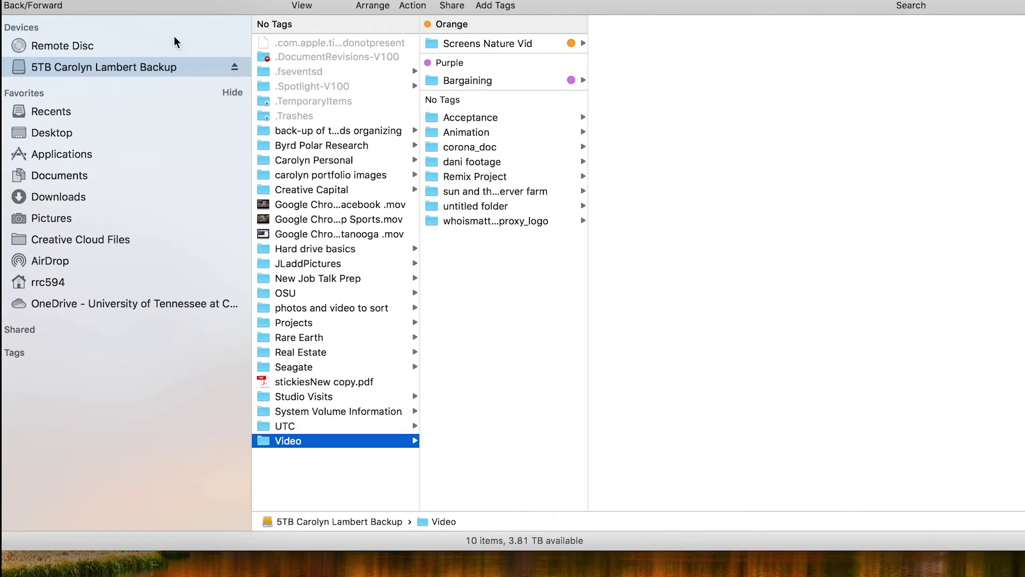
click(124, 67)
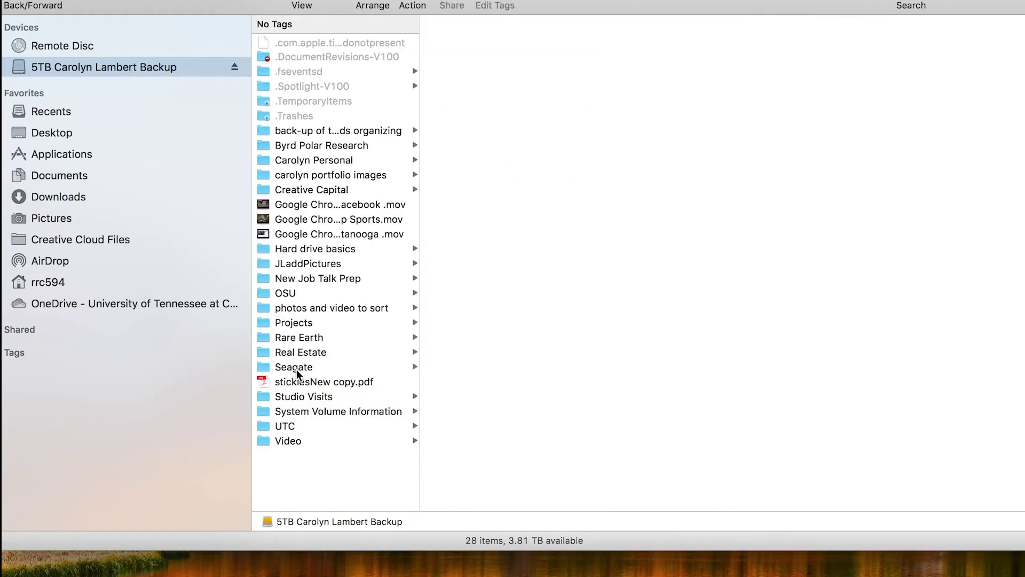
click(288, 443)
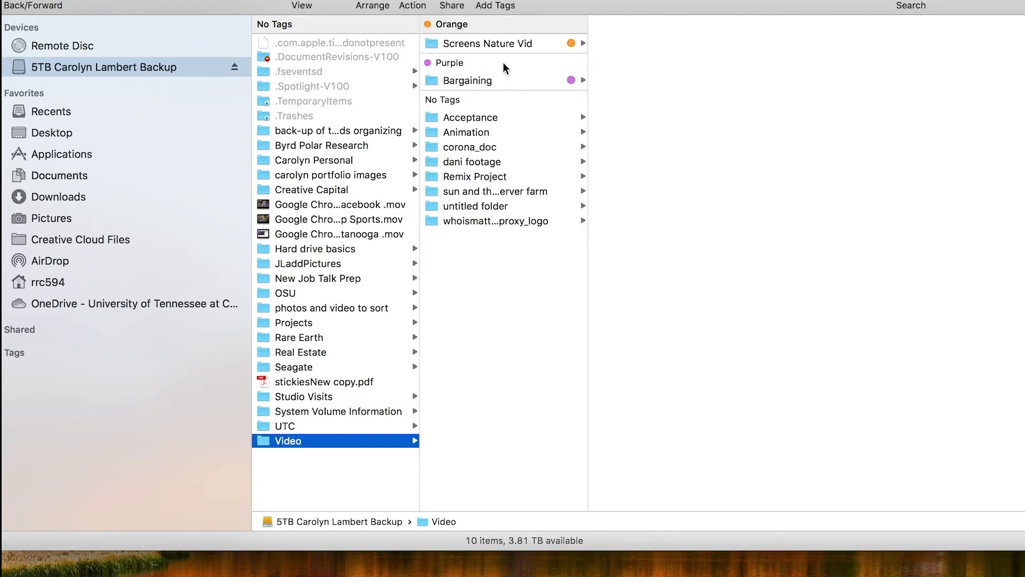
click(476, 179)
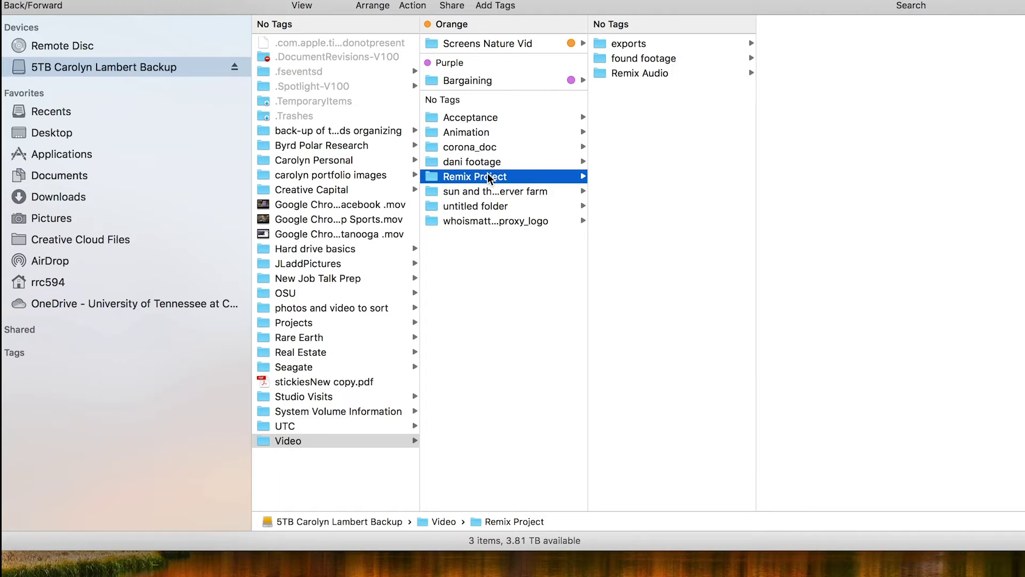
- Preview found footage and Remix Audio, widen the column, then open the empty exports folder
click(649, 65)
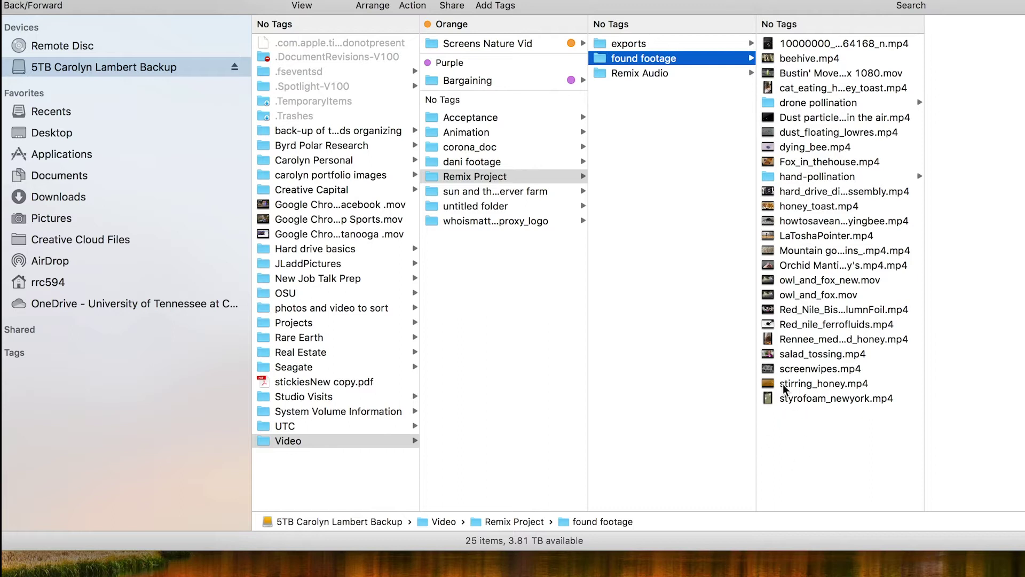
click(685, 77)
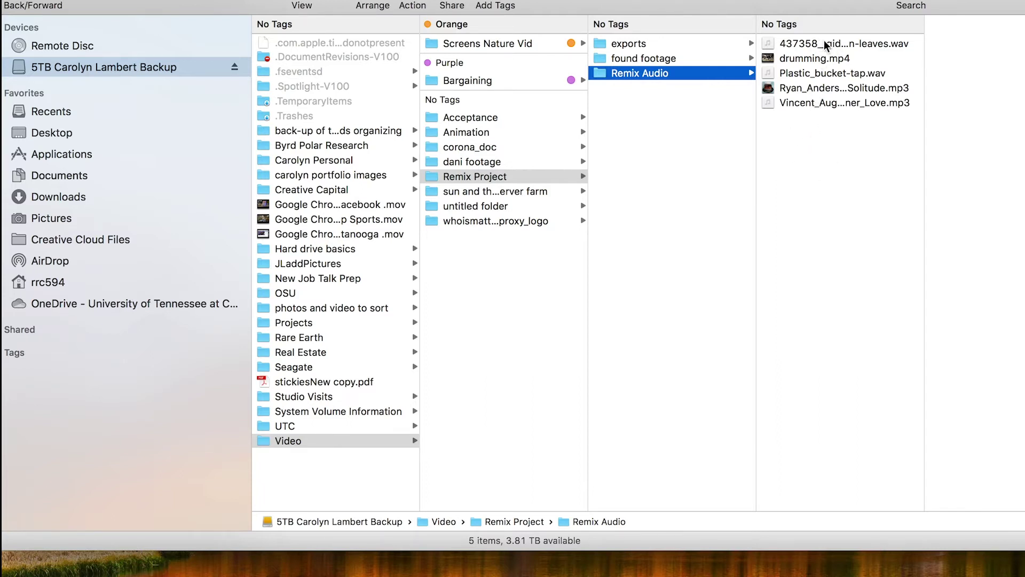
drag(925, 54, 992, 51)
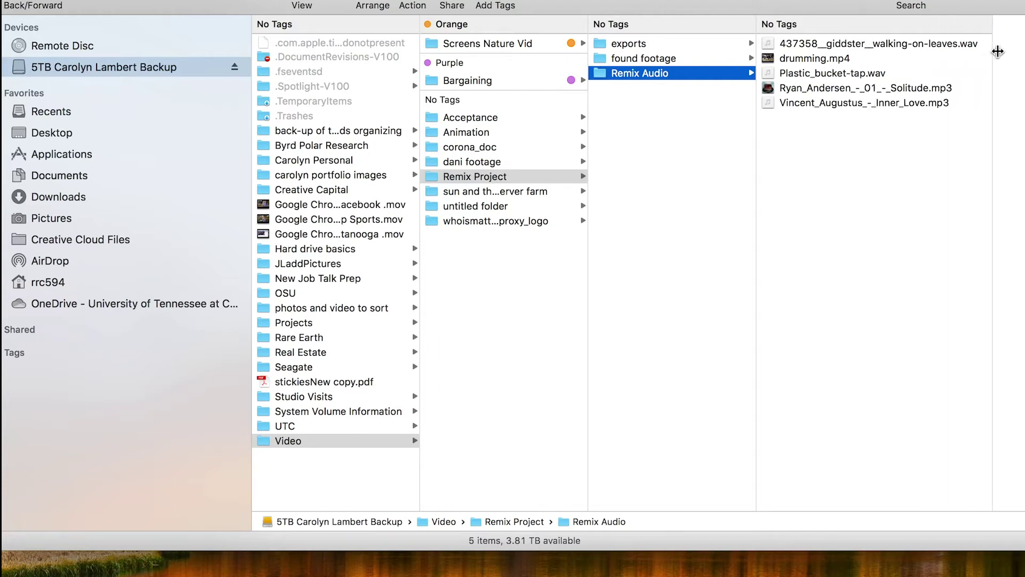
click(656, 46)
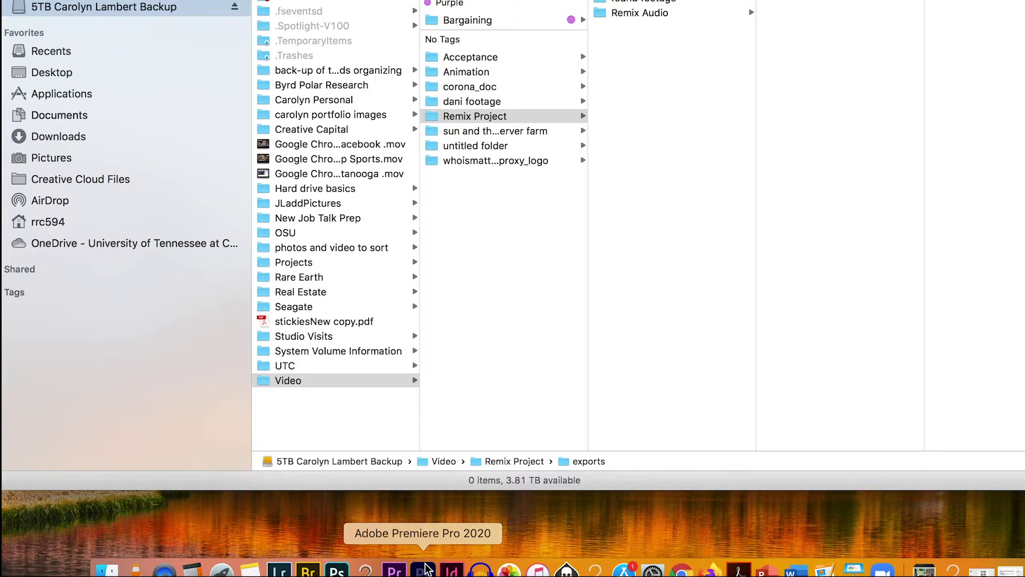
- Launch Premiere Pro from the Dock and choose New Project on the Home screen
click(424, 569)
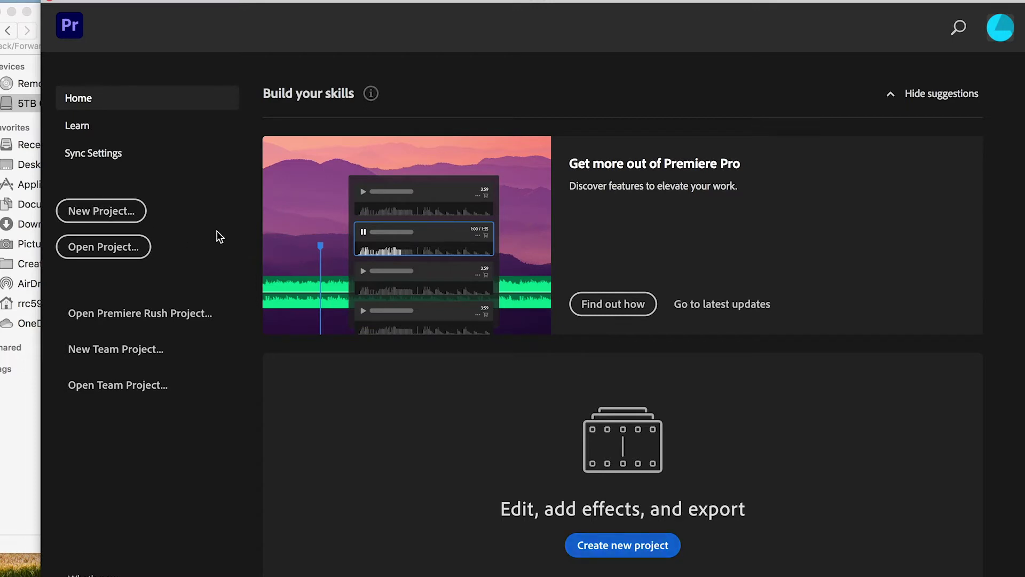
click(96, 214)
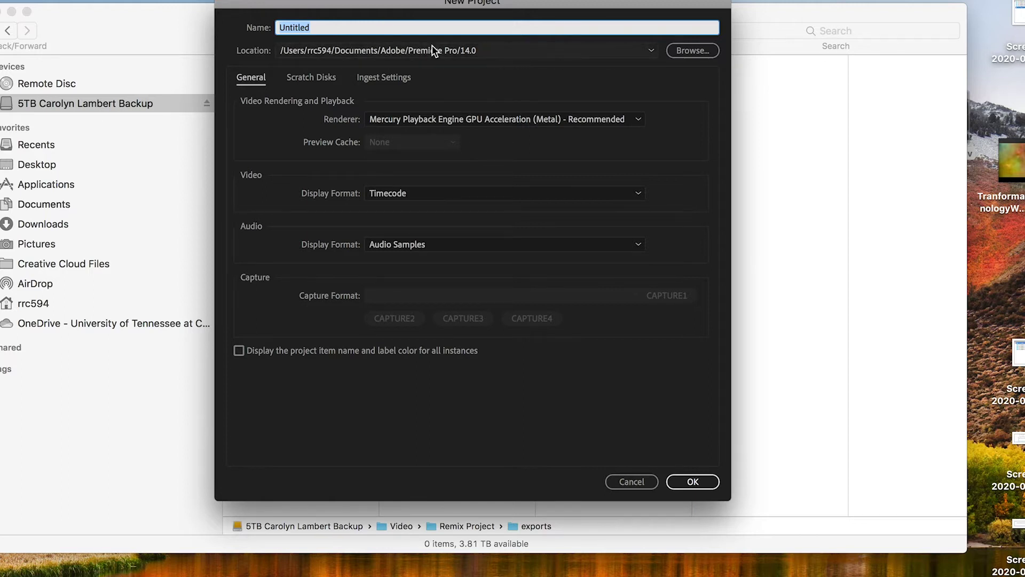
- Name the project 'demo reel', set its location to Video > Remix Project, and create it
text(demo reel)
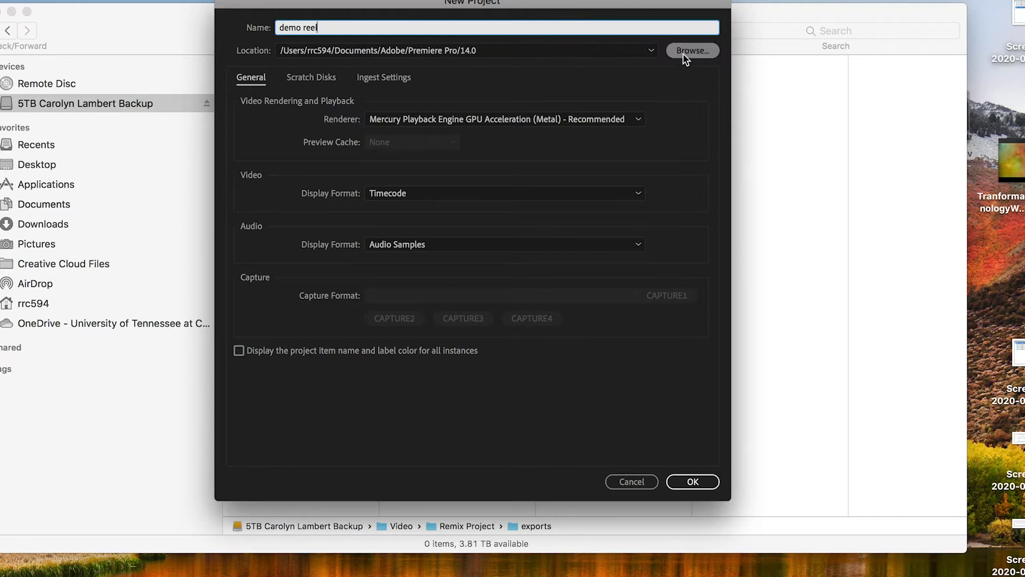
click(684, 53)
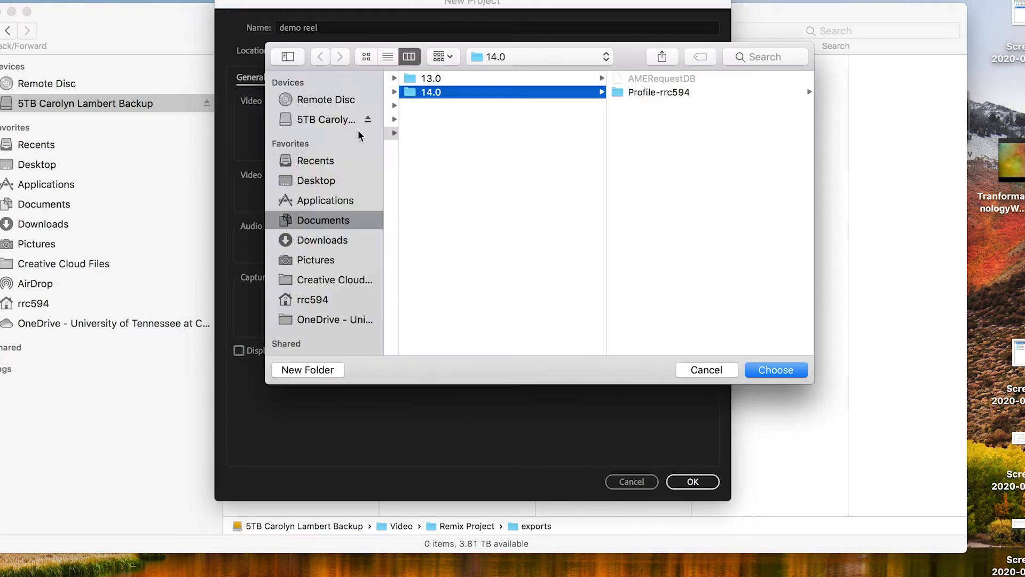
click(354, 122)
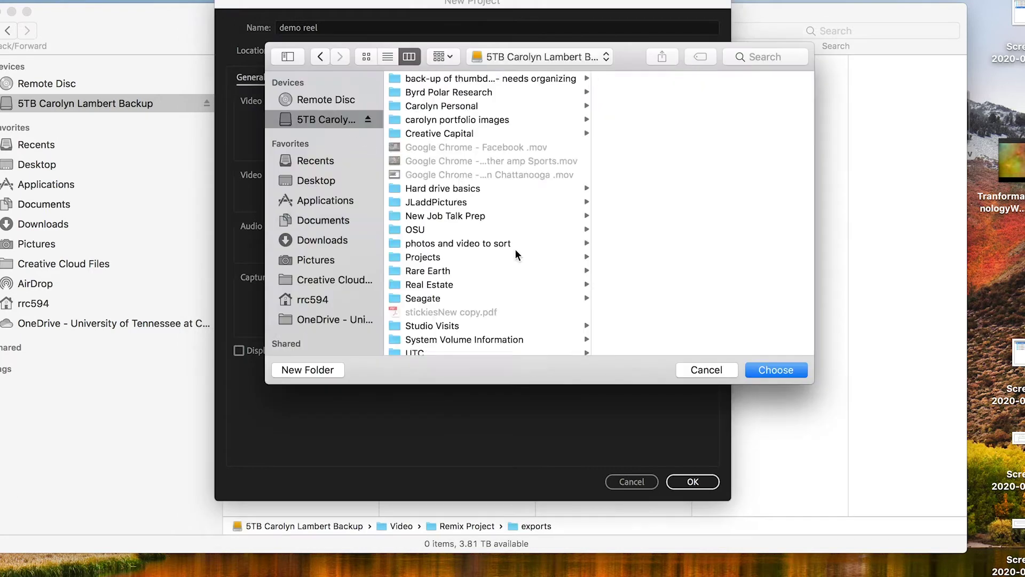
scroll(514, 249, down, 3)
click(423, 349)
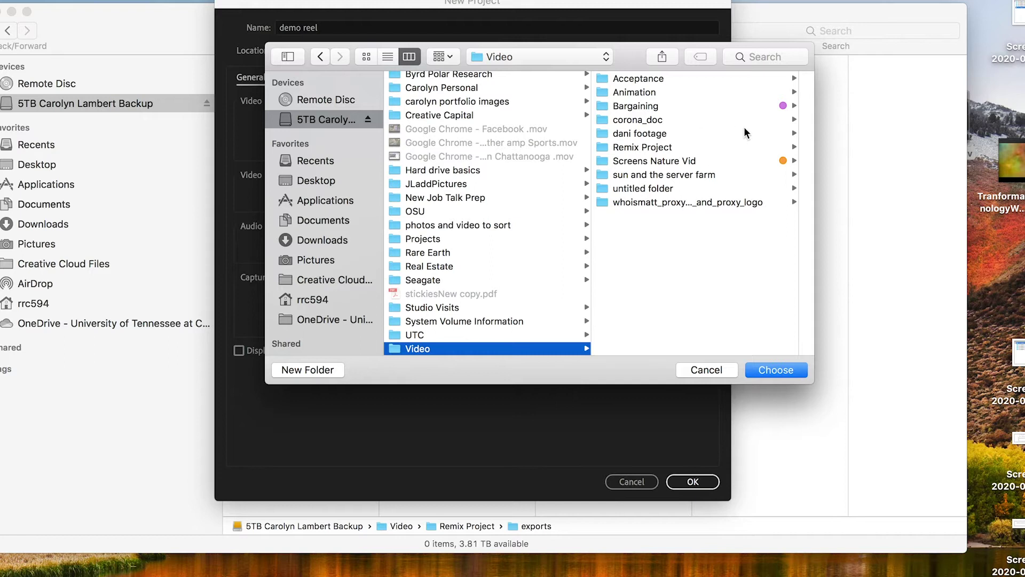
click(655, 147)
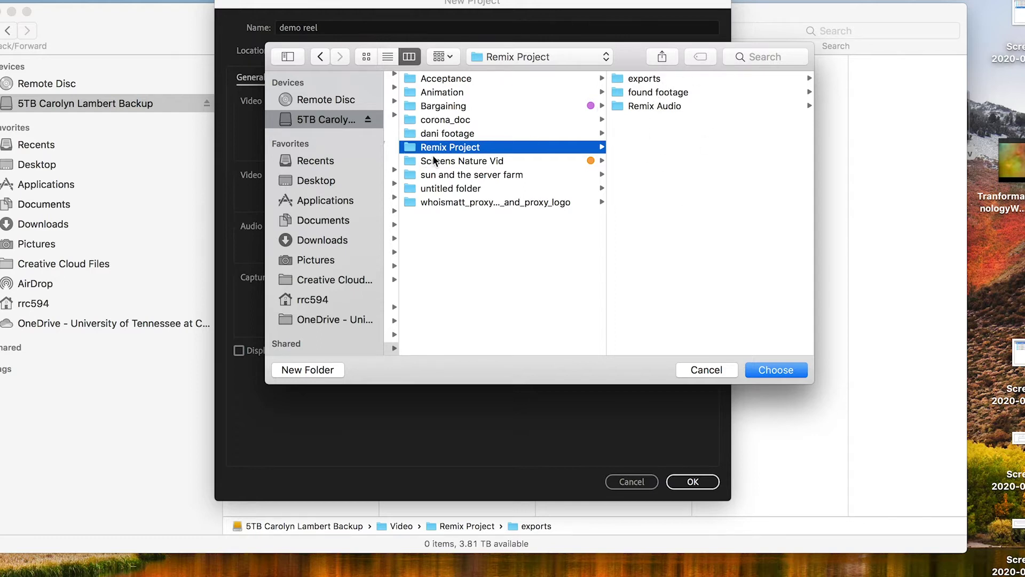
click(767, 369)
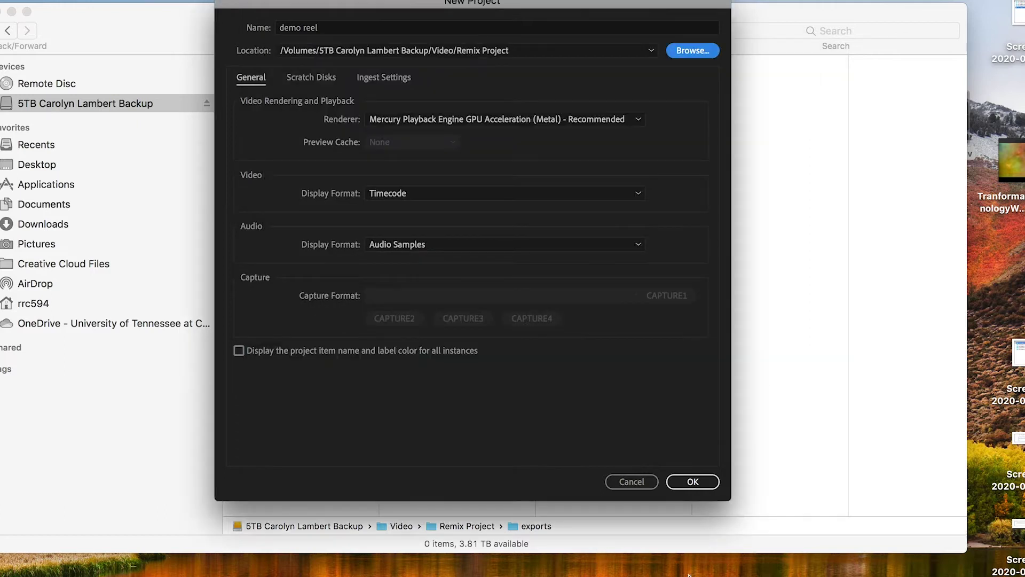
click(695, 484)
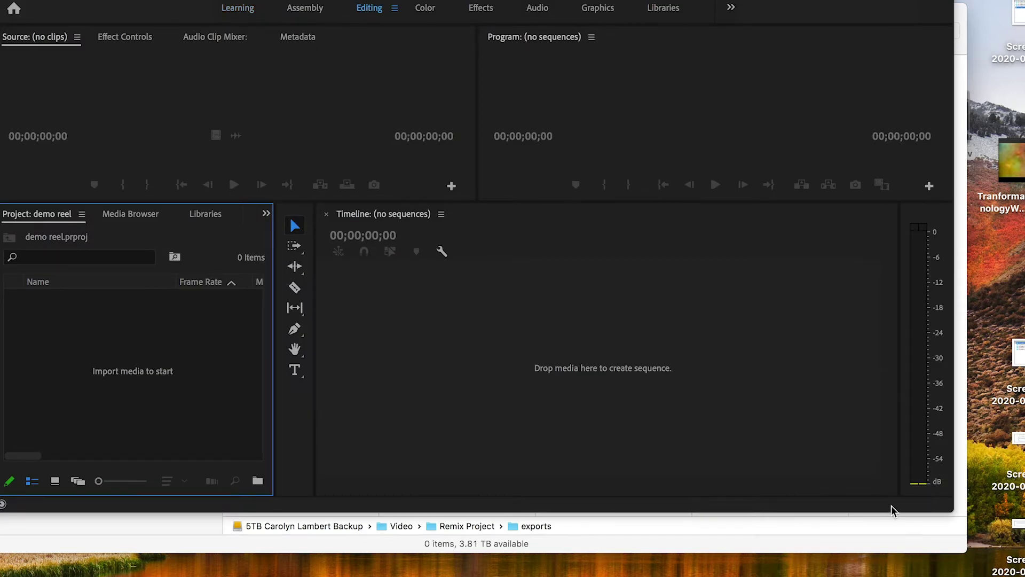
- Drag the Premiere window's bottom-right corner outward to full-screen size
drag(951, 507, 1017, 575)
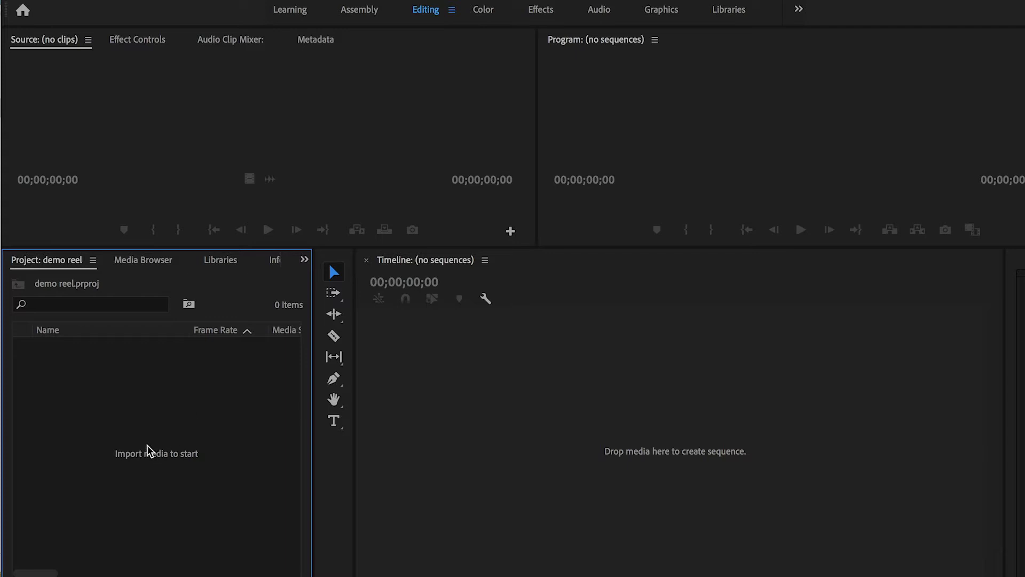
- Select both found footage and Remix Audio in the Import dialog and import them as bins
double_click(146, 444)
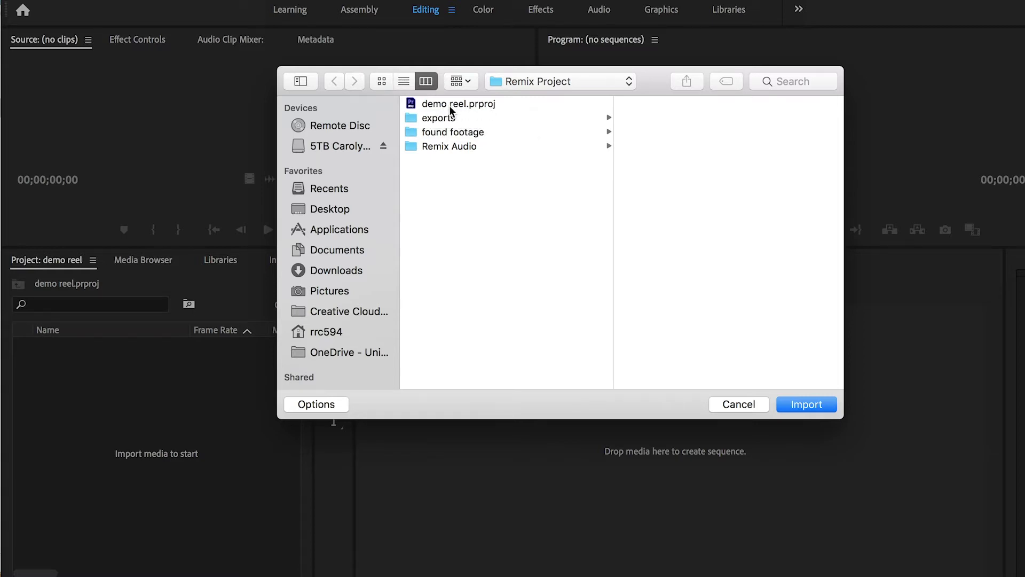
click(477, 134)
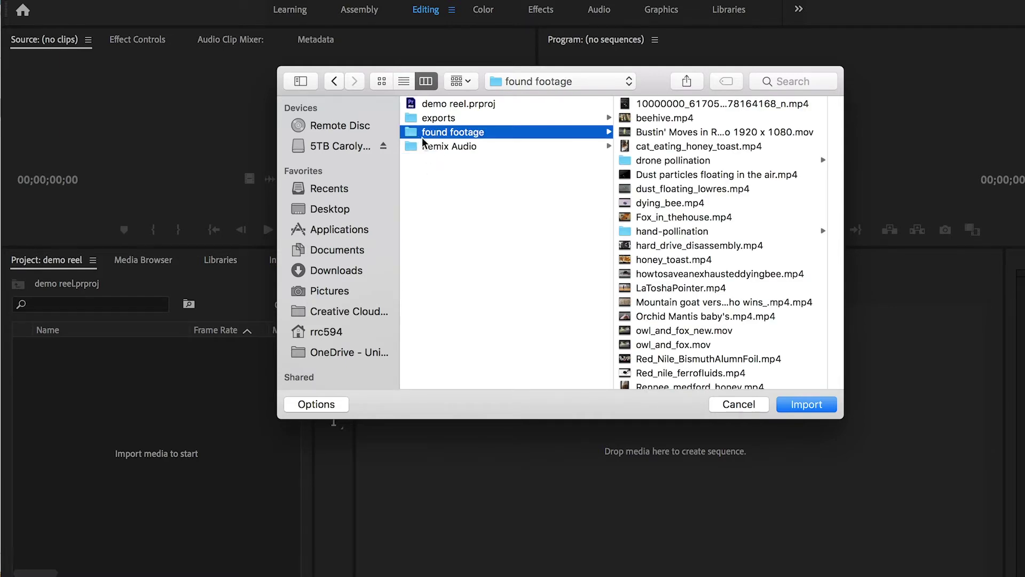
shift+click(427, 149)
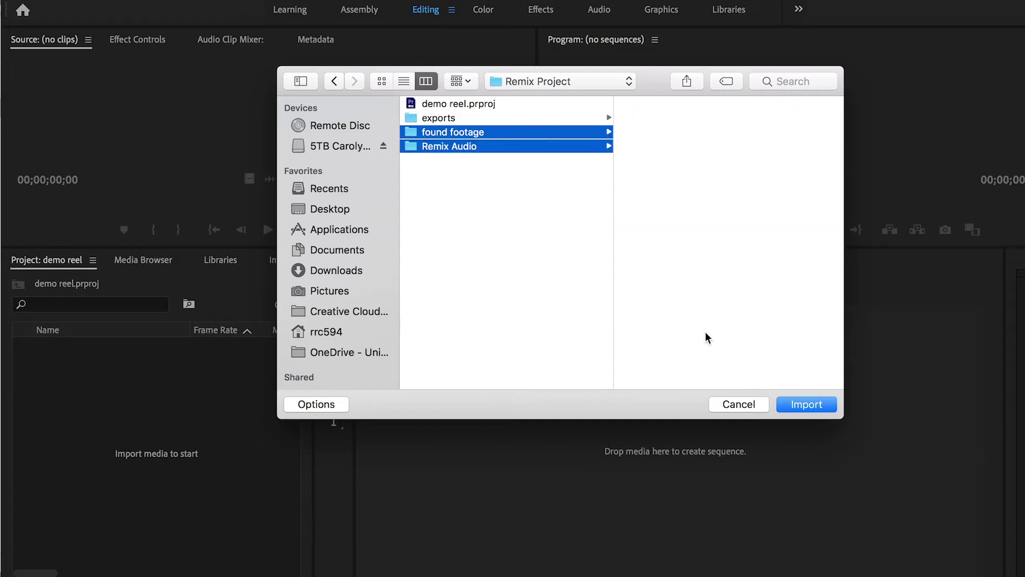
click(807, 405)
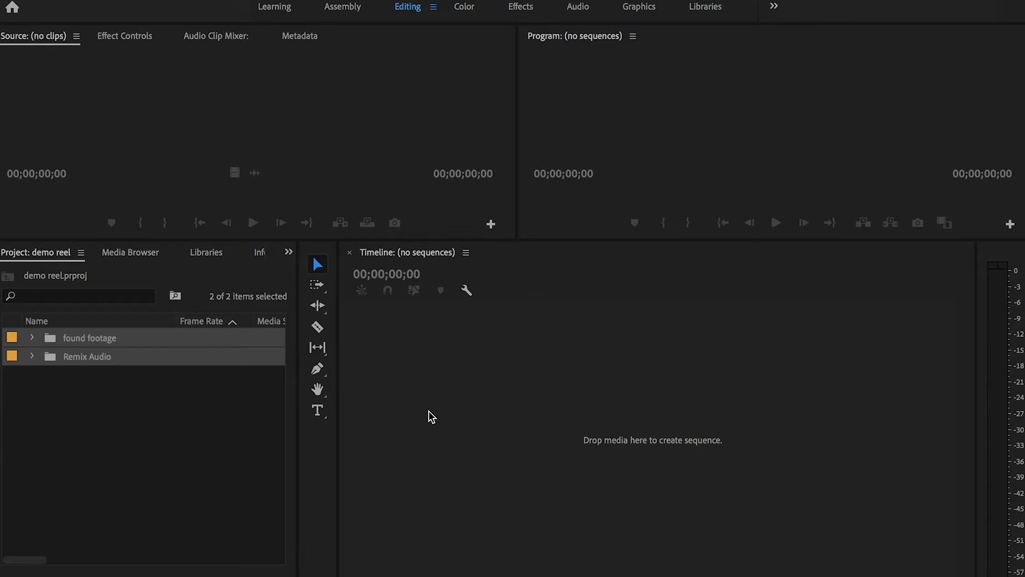
- Browse found footage, peeking into hand-pollination and drone pollination, then collapse it
click(33, 345)
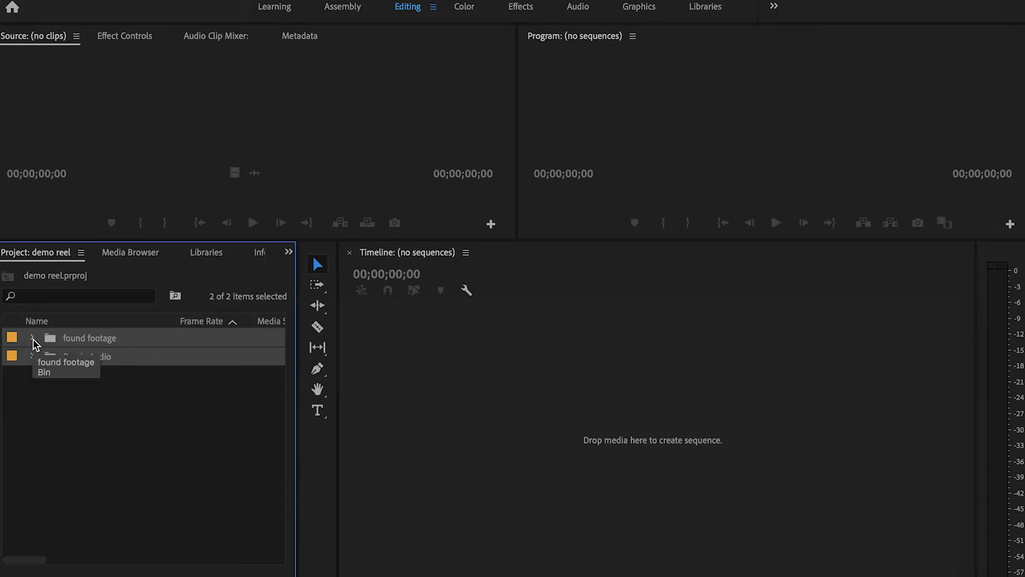
click(33, 340)
scroll(95, 427, down, 5)
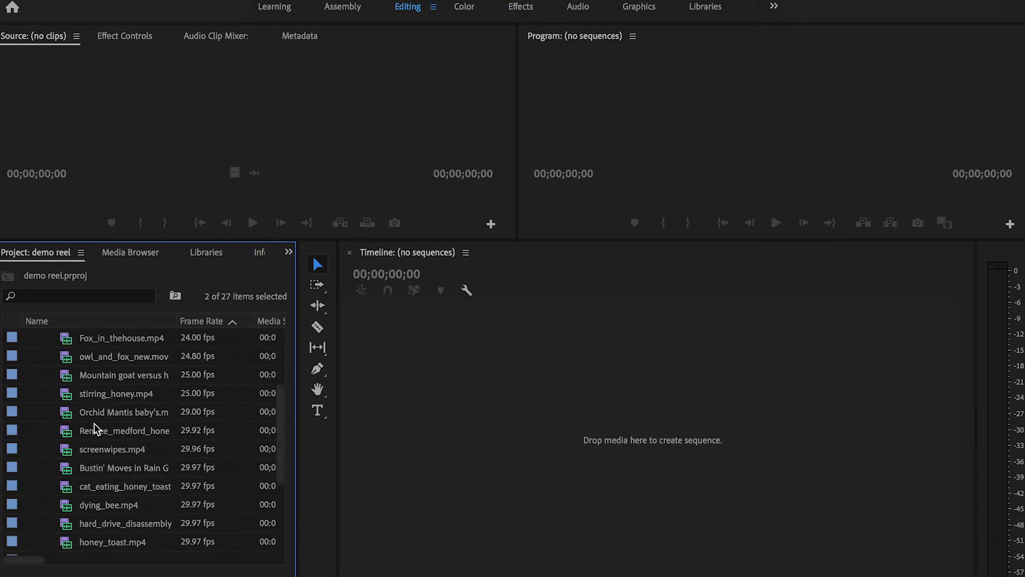
scroll(95, 427, up, 1)
scroll(95, 427, up, 5)
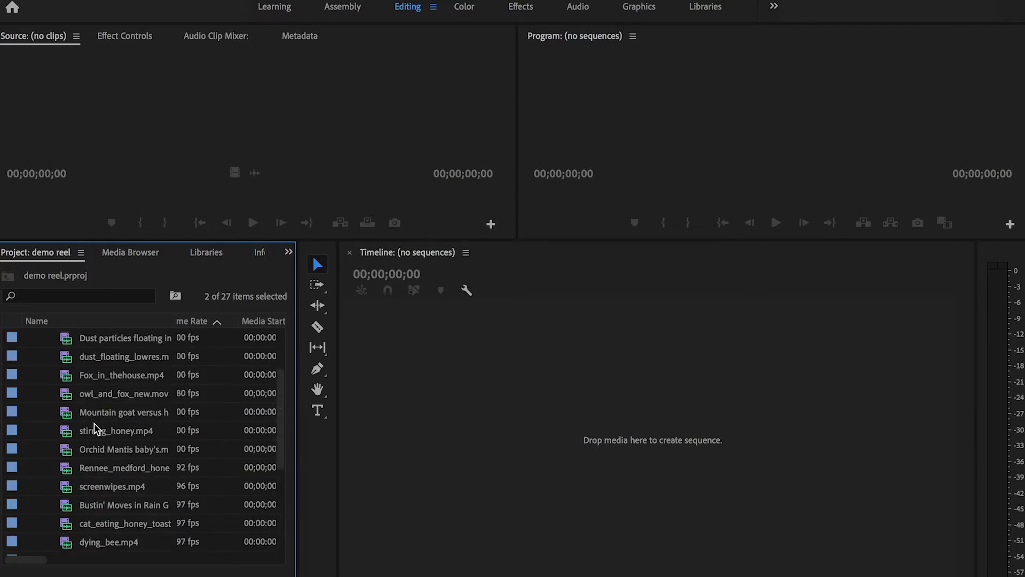
click(48, 375)
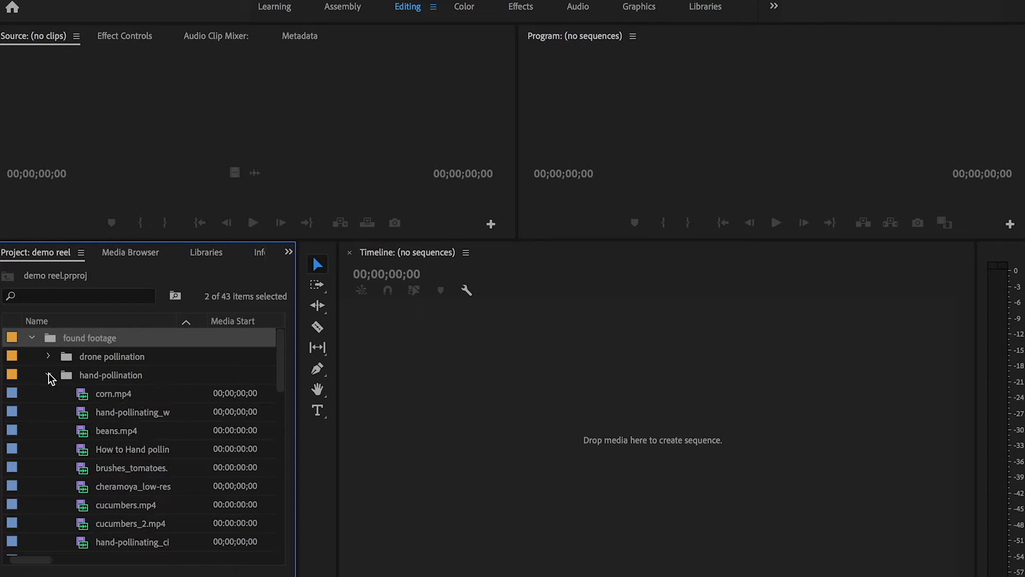
click(48, 375)
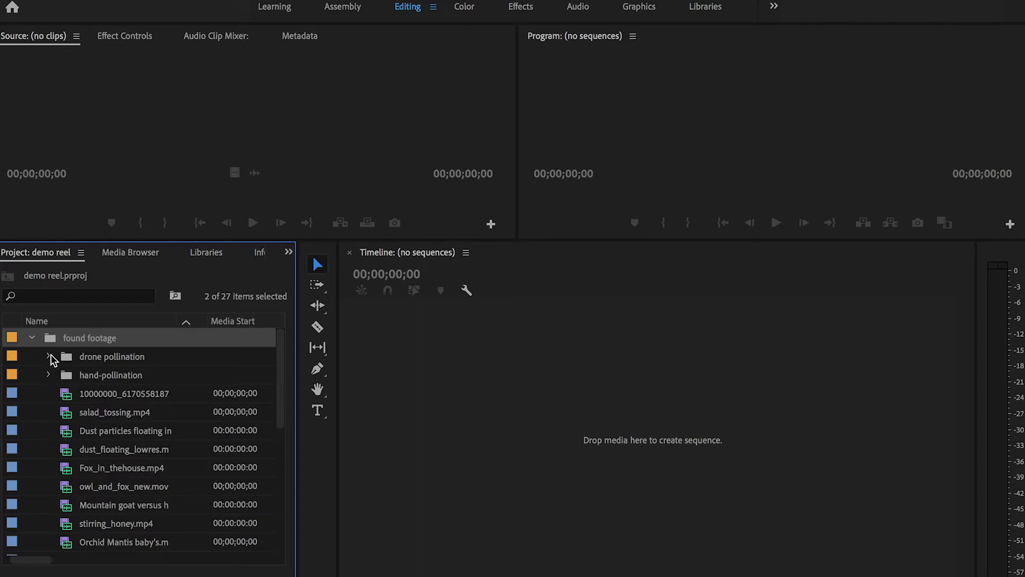
click(49, 356)
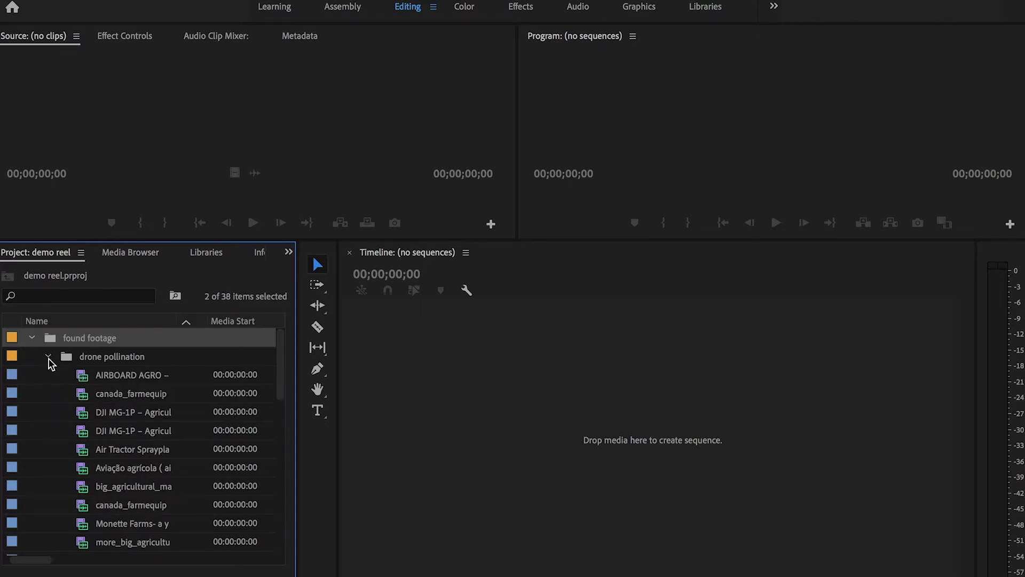
click(48, 357)
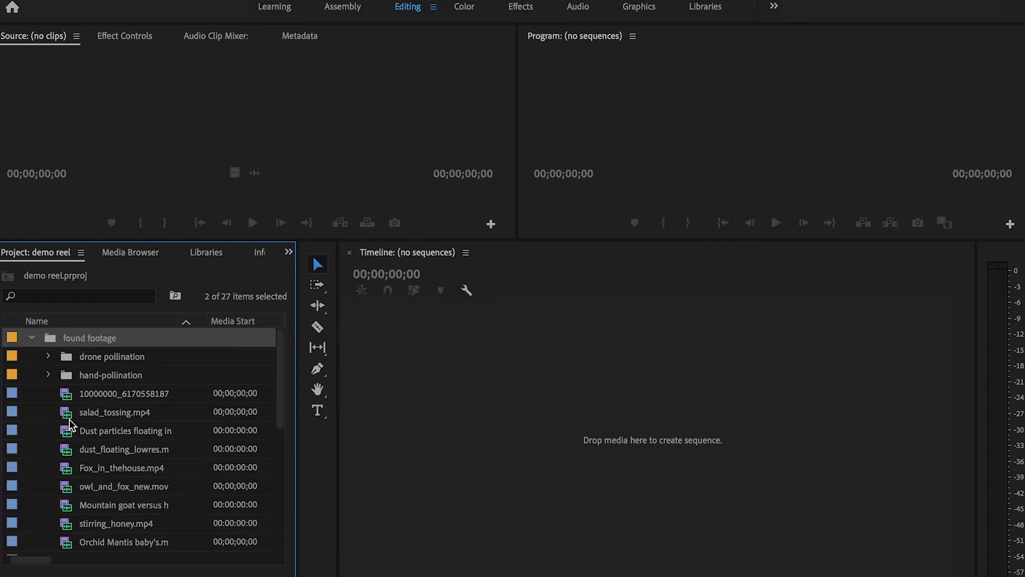
scroll(75, 427, down, 3)
scroll(64, 406, up, 3)
click(32, 338)
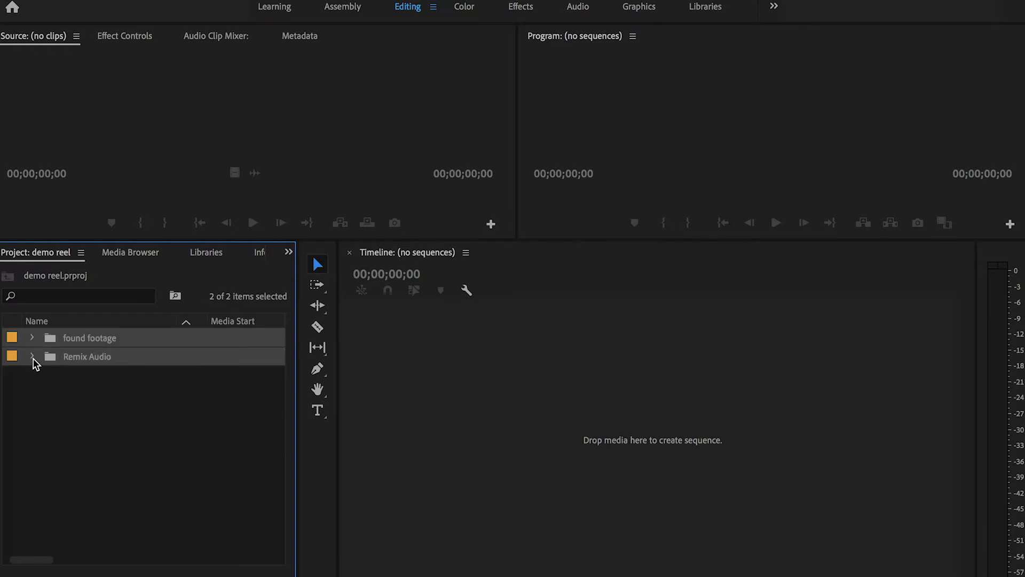
- Expand the Remix Audio bin to list drumming.mp4 and its four audio files
click(32, 356)
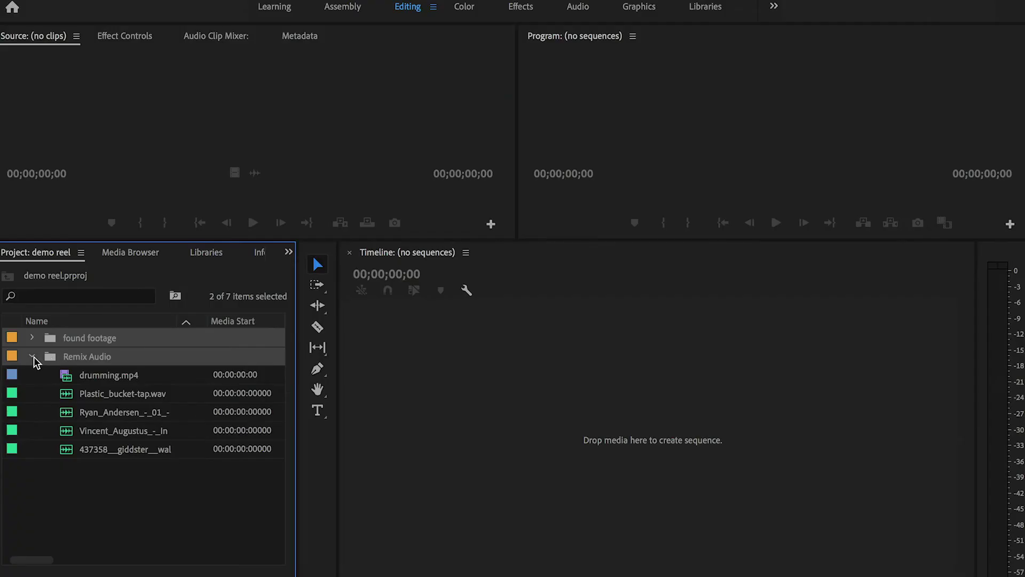
click(33, 356)
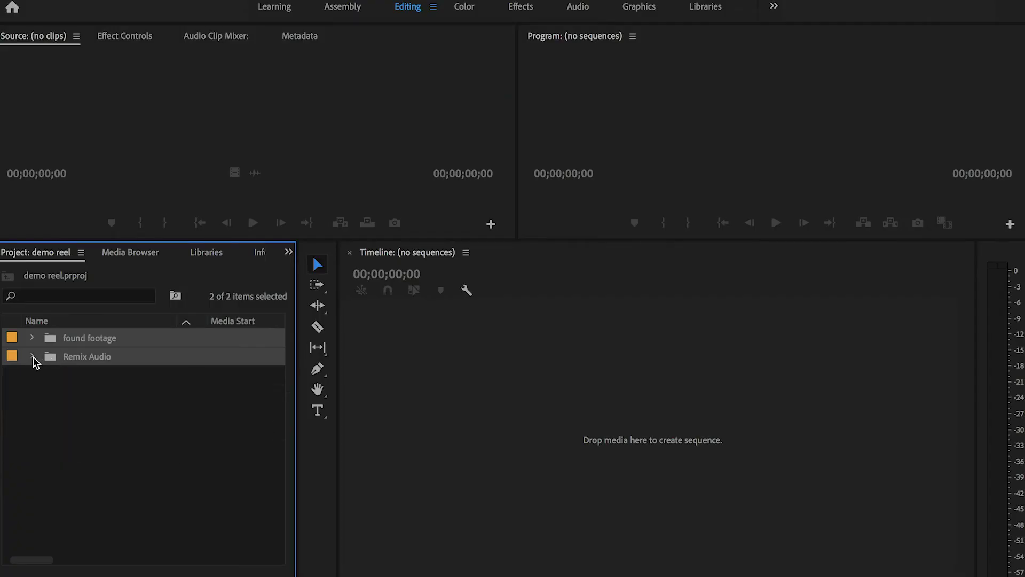
click(33, 357)
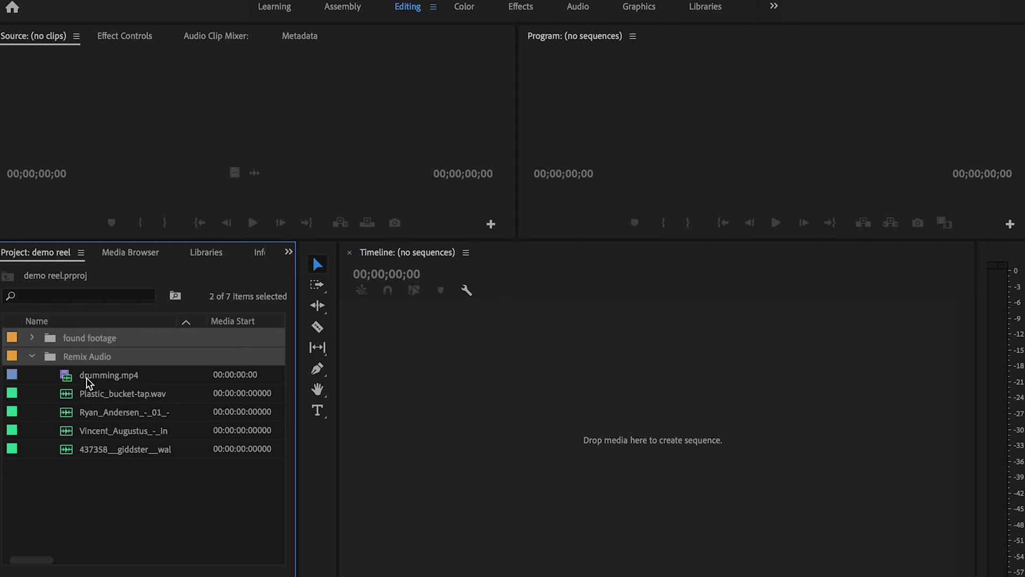
mouse_move(99, 382)
- Collapse Remix Audio, deselect the bins, and bring up the File > New submenu
click(30, 357)
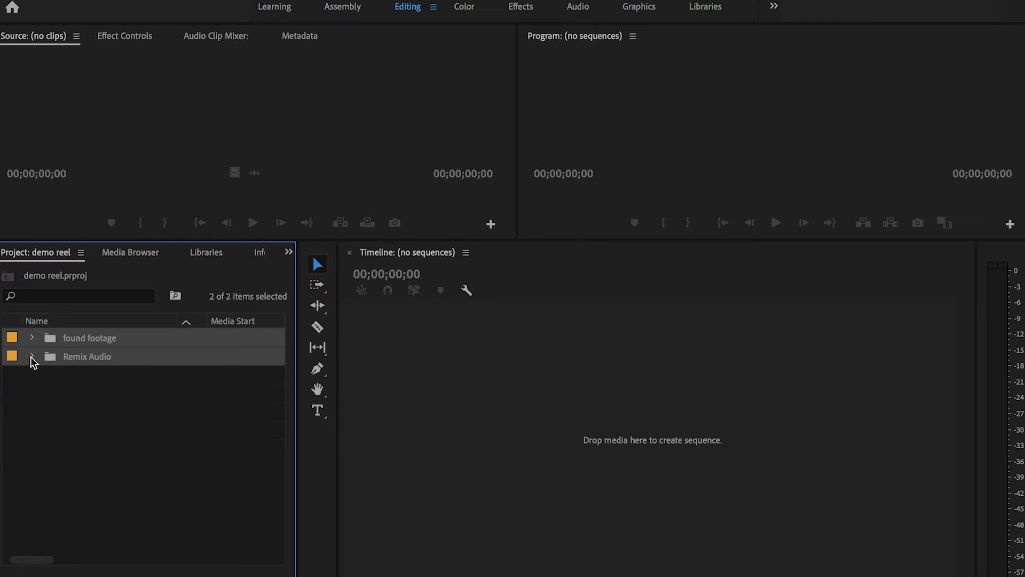
click(128, 448)
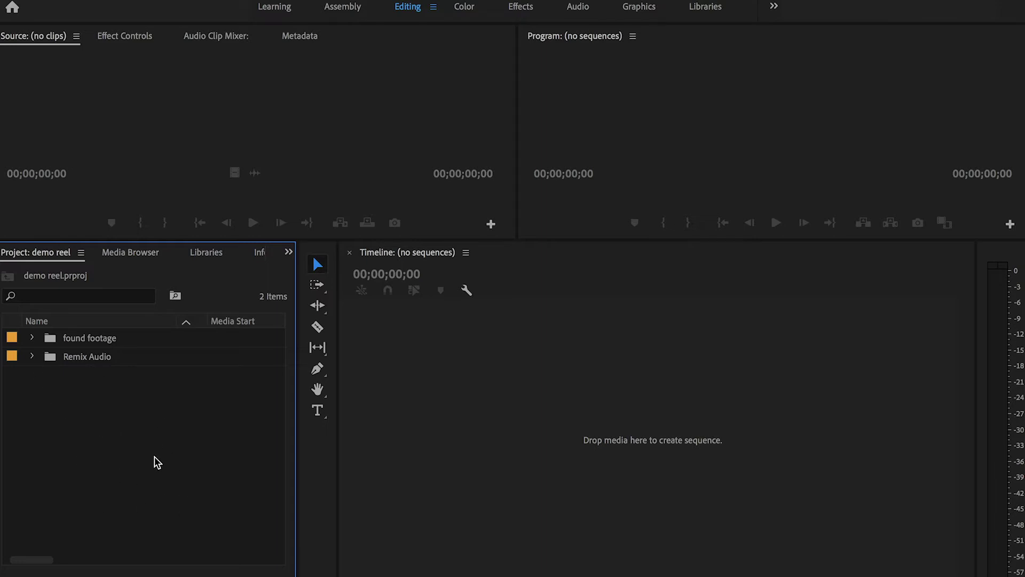
click(119, 11)
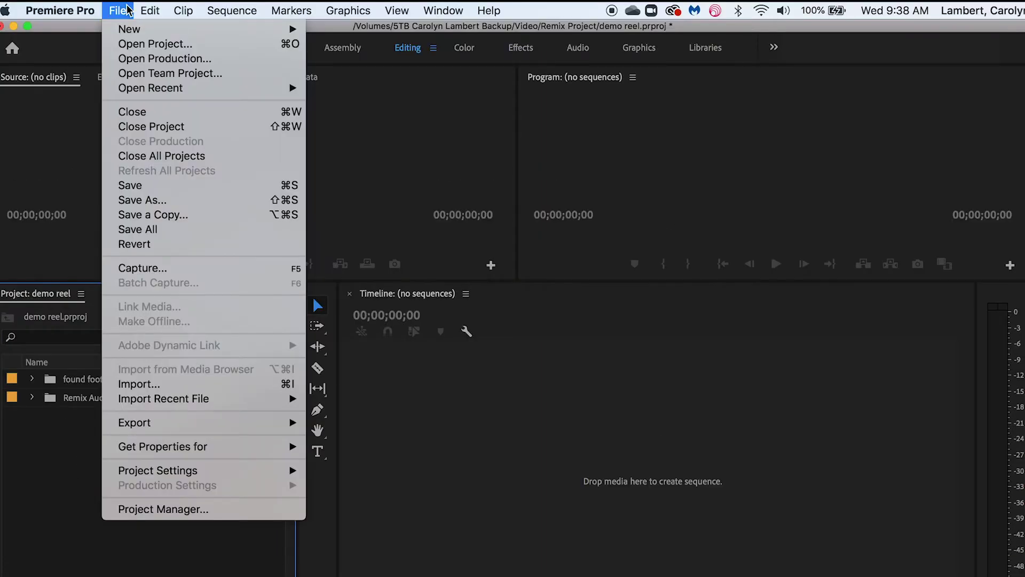
mouse_move(131, 31)
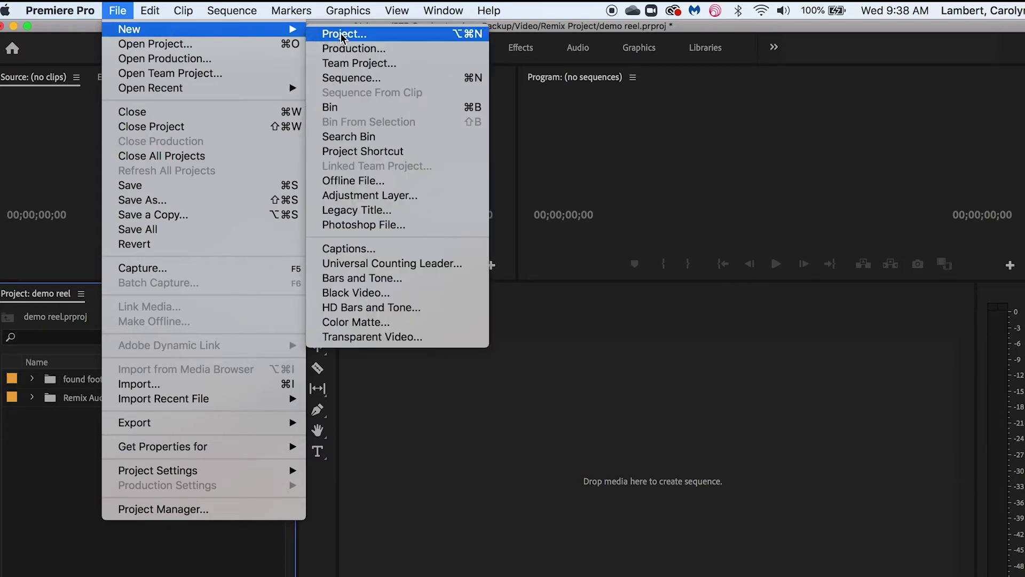
- Start a new sequence and collapse the ARRI preset group in the New Sequence dialog
click(342, 77)
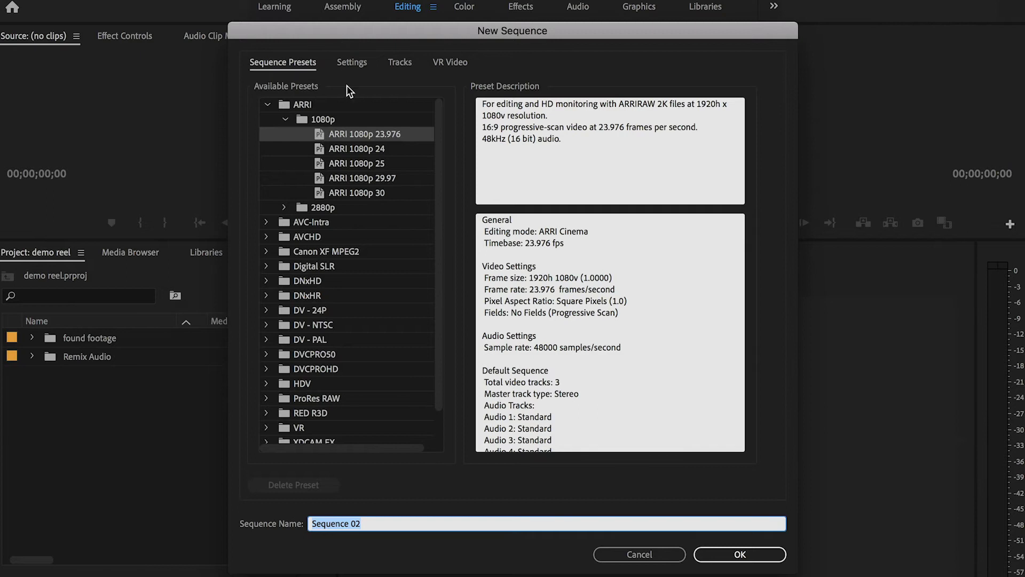
click(267, 105)
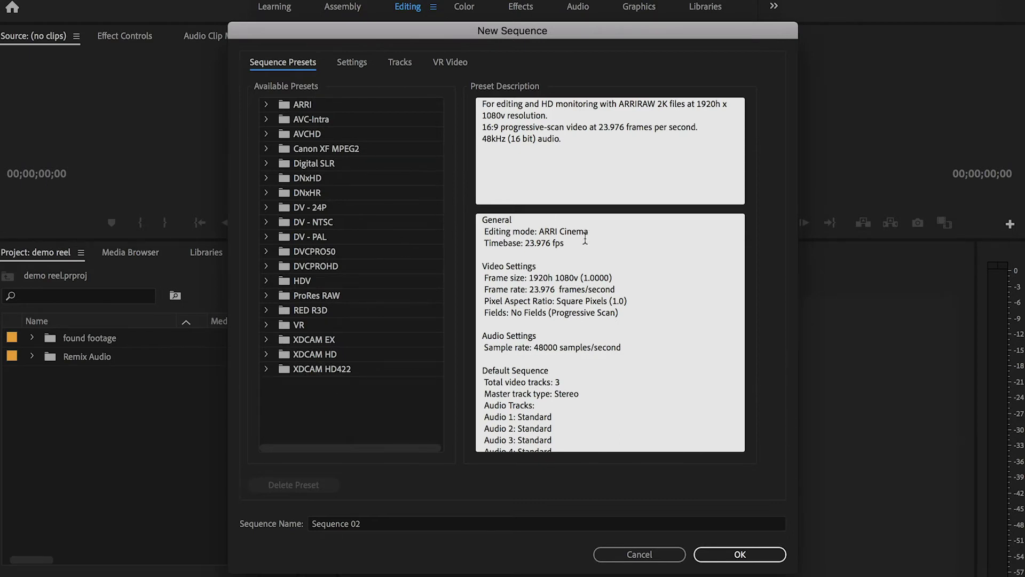
scroll(585, 239, down, 1)
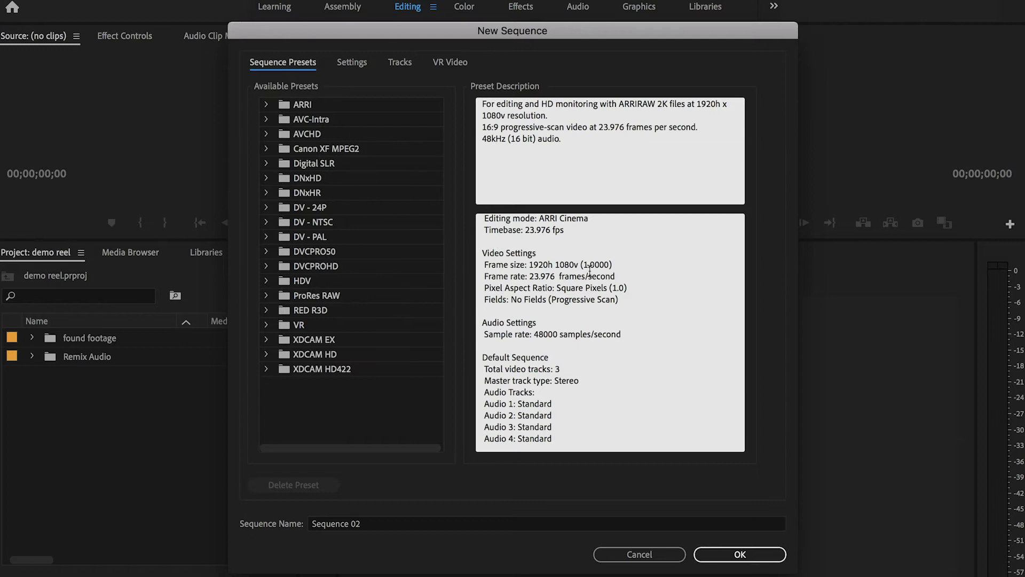
scroll(592, 275, up, 1)
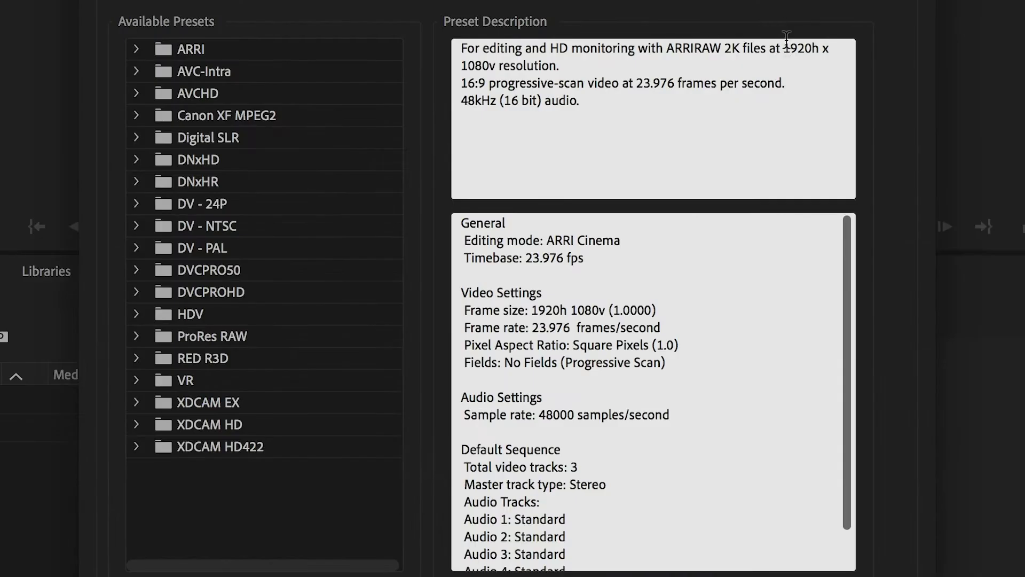
- Highlight the ARRI 1080p 23.976 preset's 1920 width, 1080 height and 16:9 aspect ratio
drag(696, 103, 710, 103)
drag(805, 47, 812, 48)
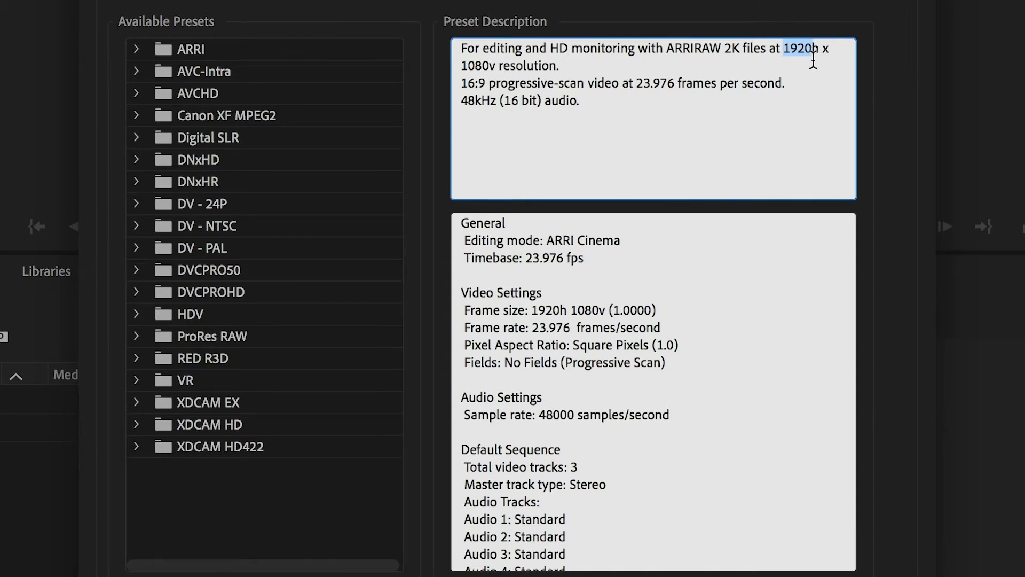
drag(462, 65, 489, 65)
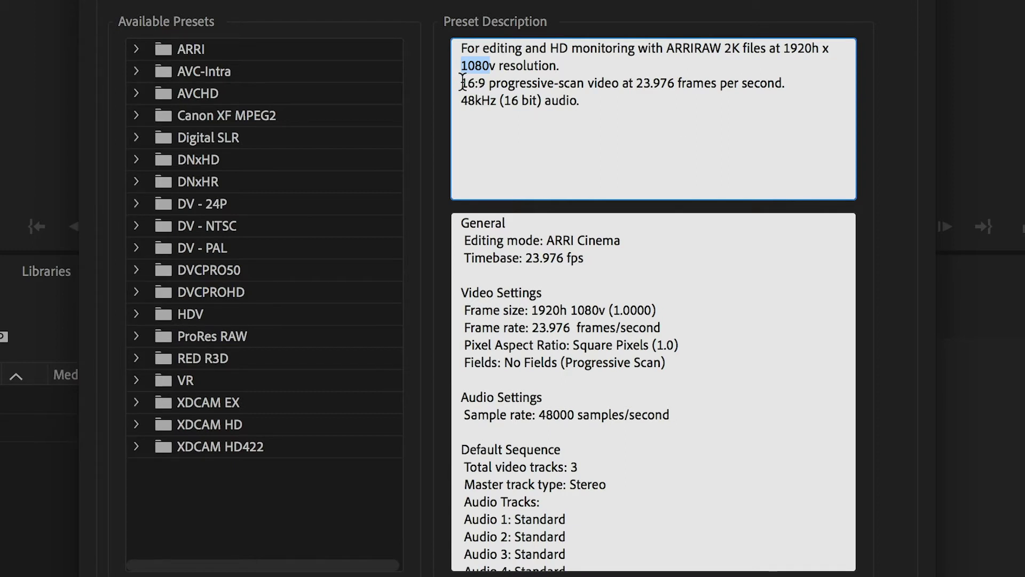
drag(462, 83, 486, 82)
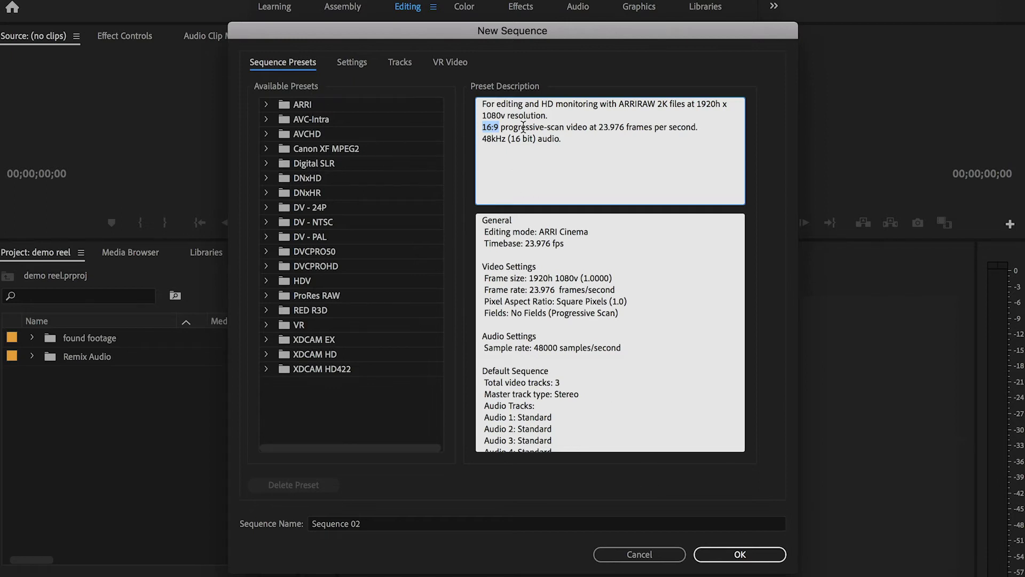
- Expand Digital SLR > 720p and select the DSLR 720p24 @ 23.976 preset
click(302, 106)
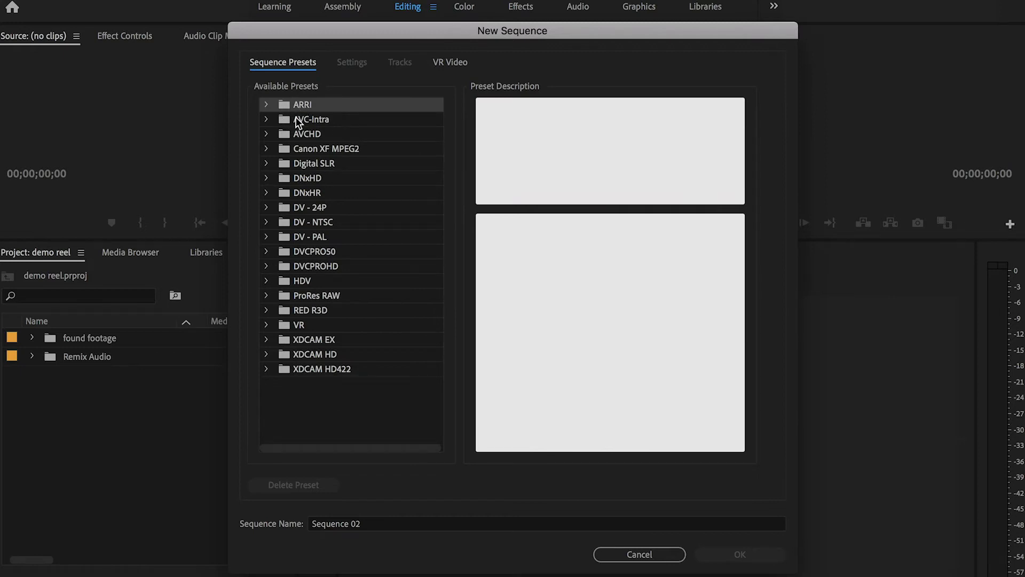
click(338, 162)
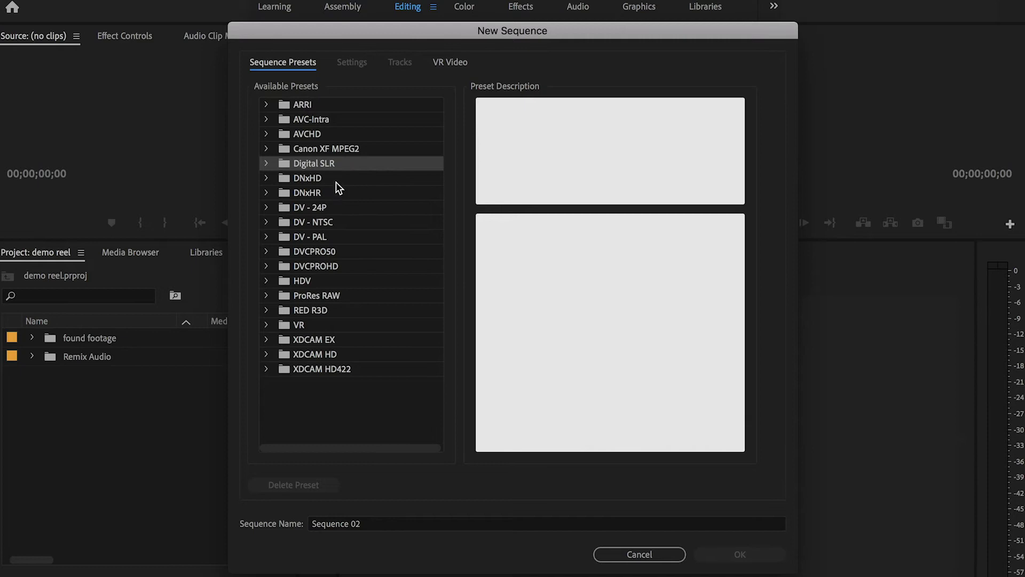
double_click(287, 163)
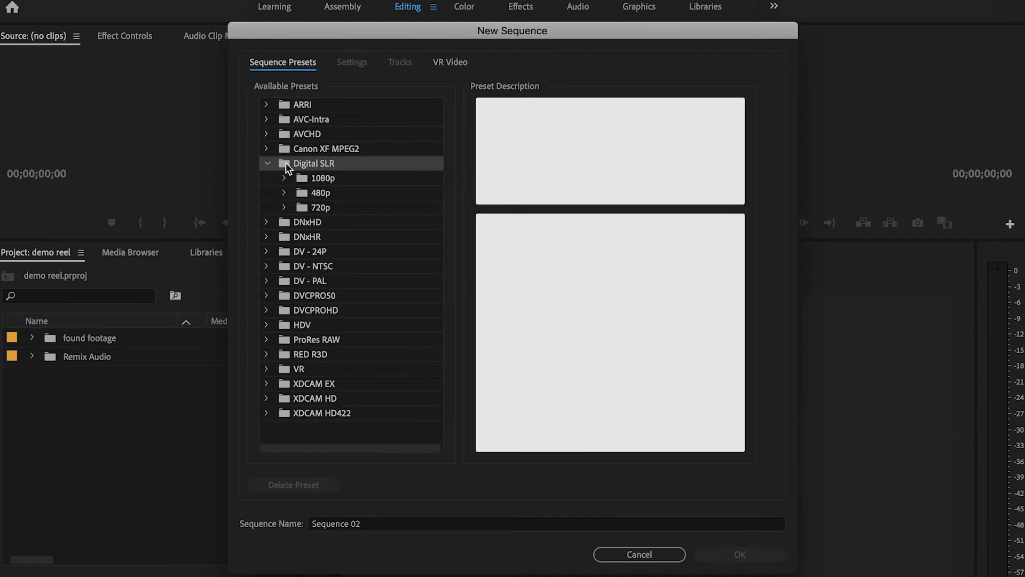
click(320, 209)
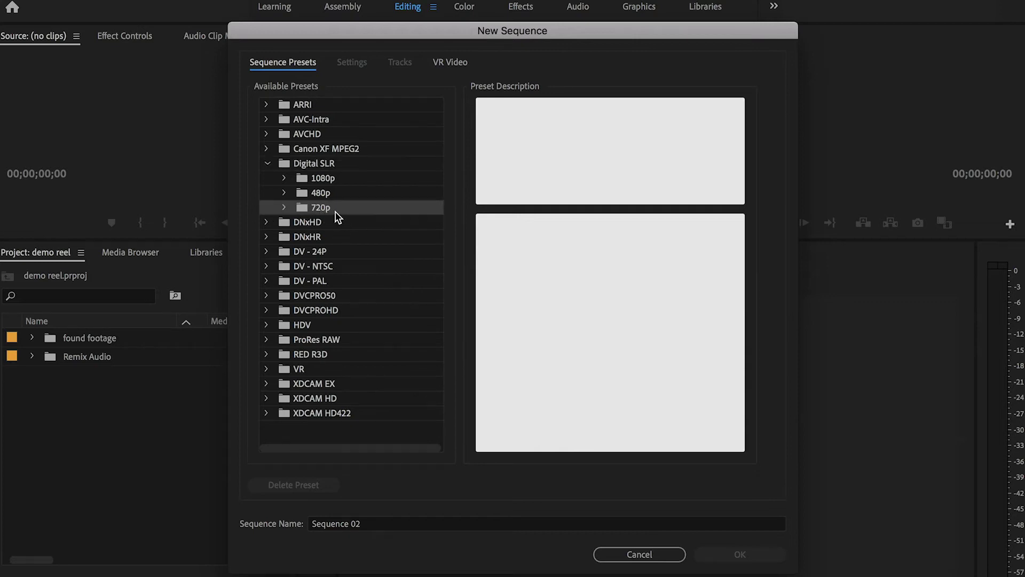
click(284, 208)
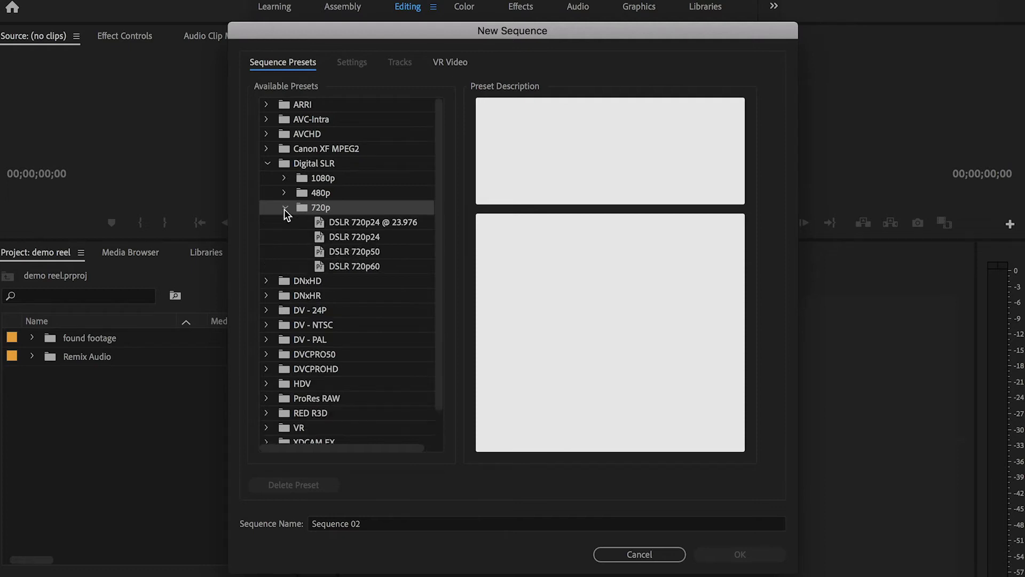
click(351, 223)
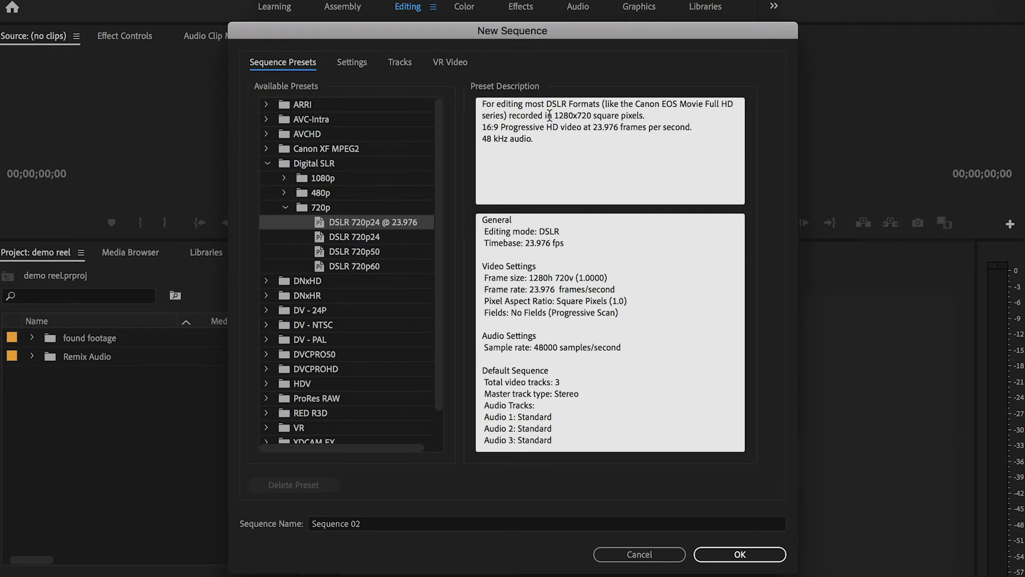
- Highlight the preset's 1280x720 frame size and 23.976 frame rate in the description
drag(553, 115, 619, 126)
click(591, 126)
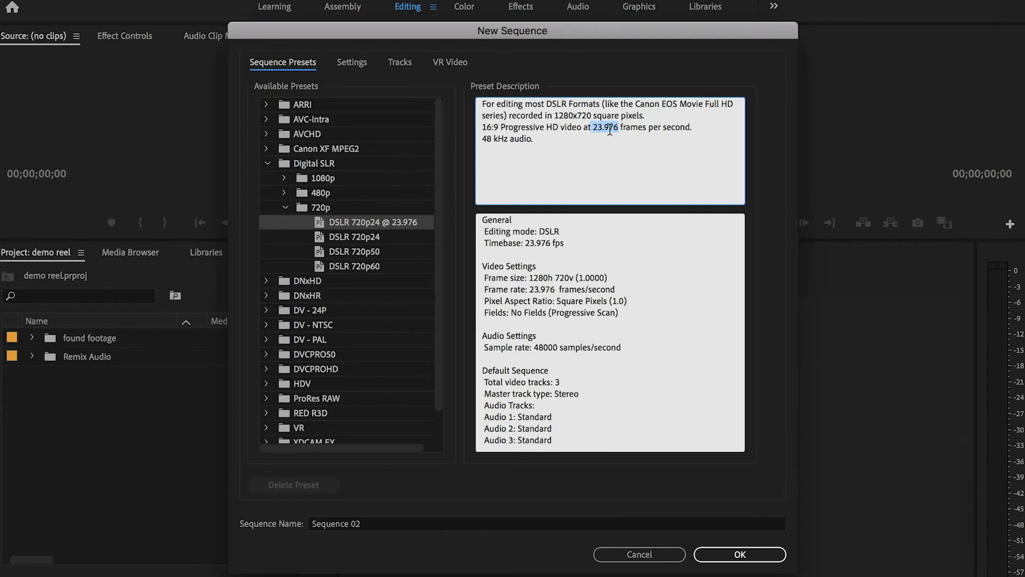
click(616, 127)
drag(592, 127, 618, 129)
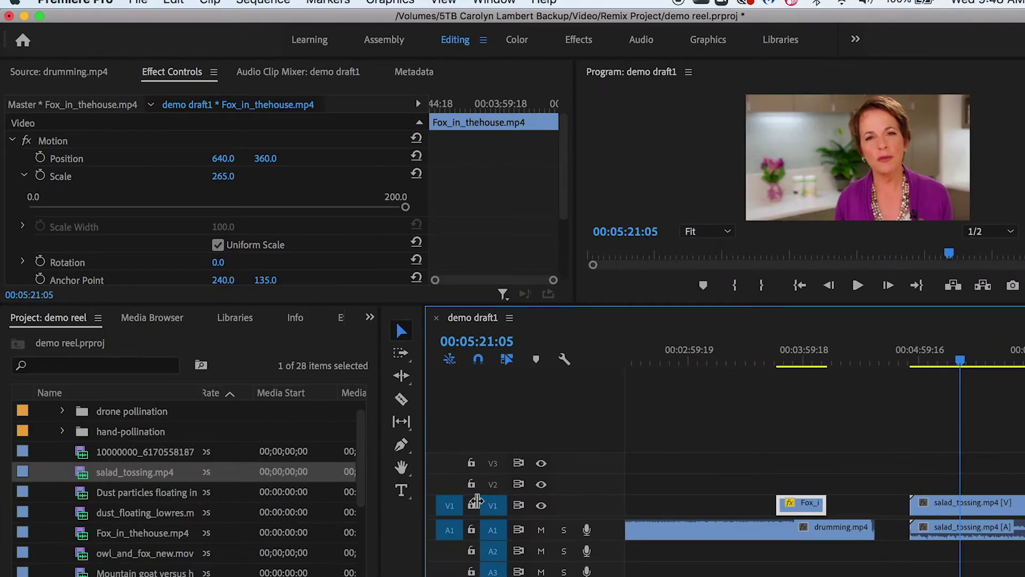
drag(477, 501, 620, 496)
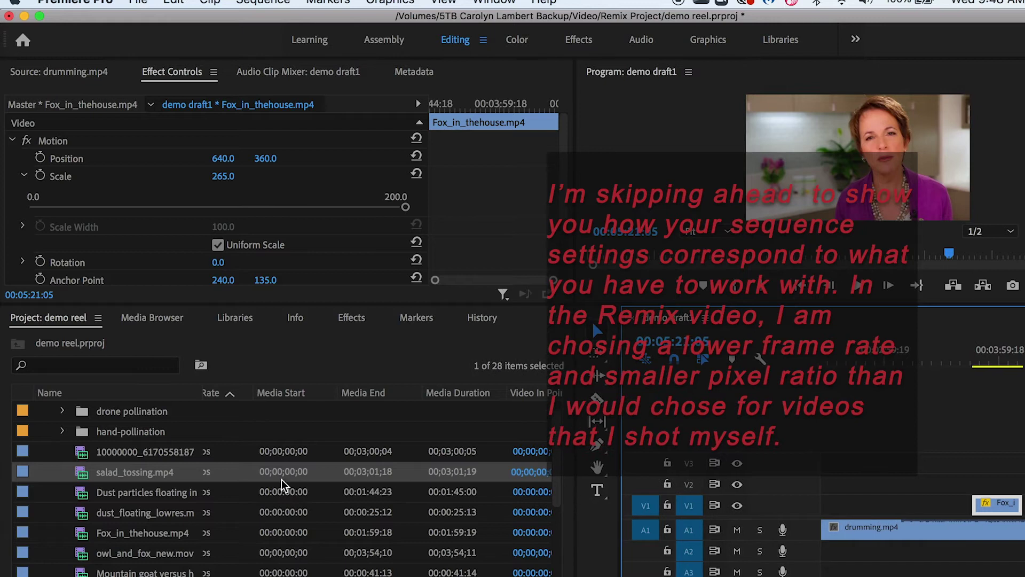
scroll(283, 486, down, 1)
scroll(283, 486, left, 2)
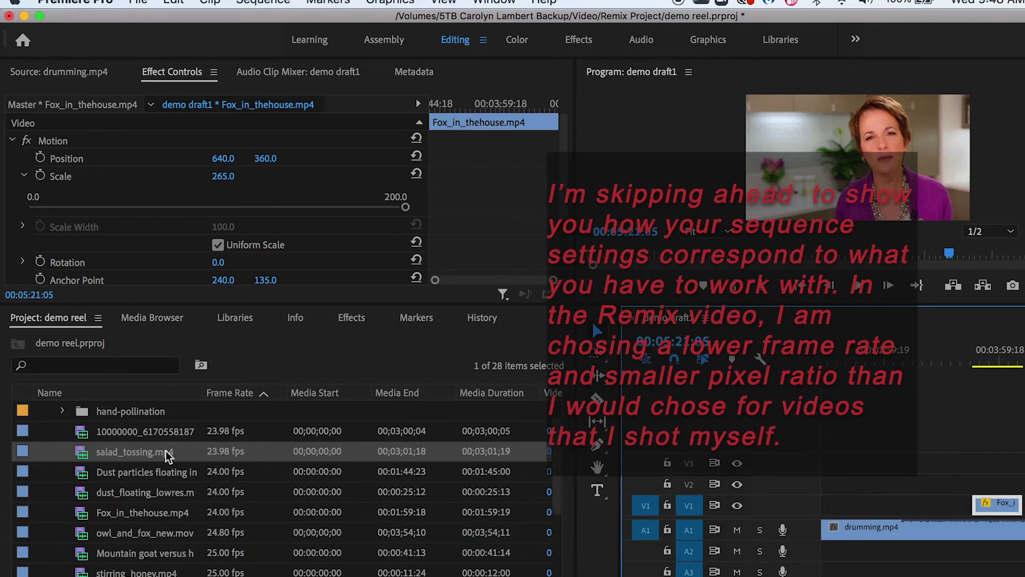
scroll(166, 456, up, 2)
scroll(196, 494, down, 1)
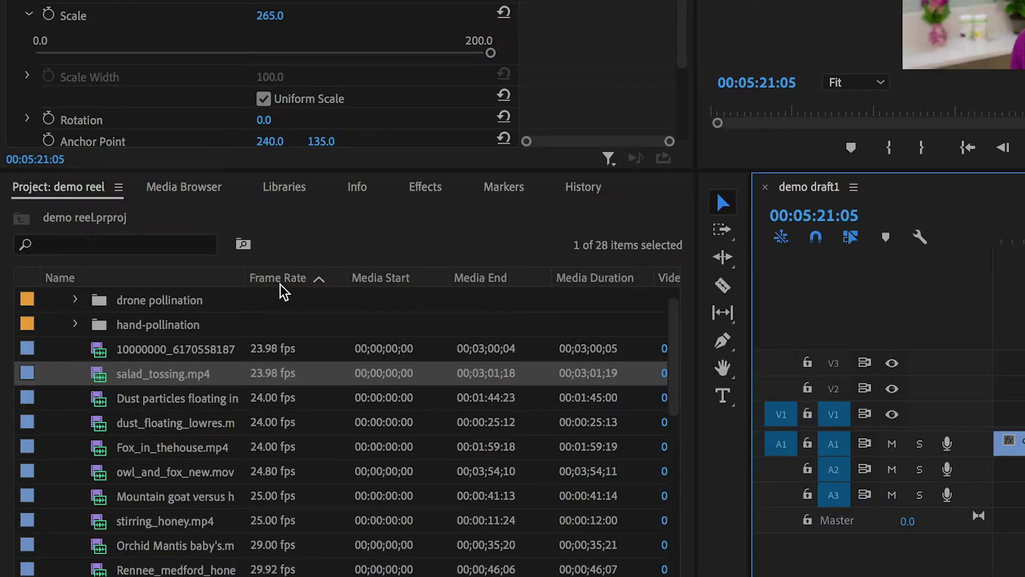
click(281, 355)
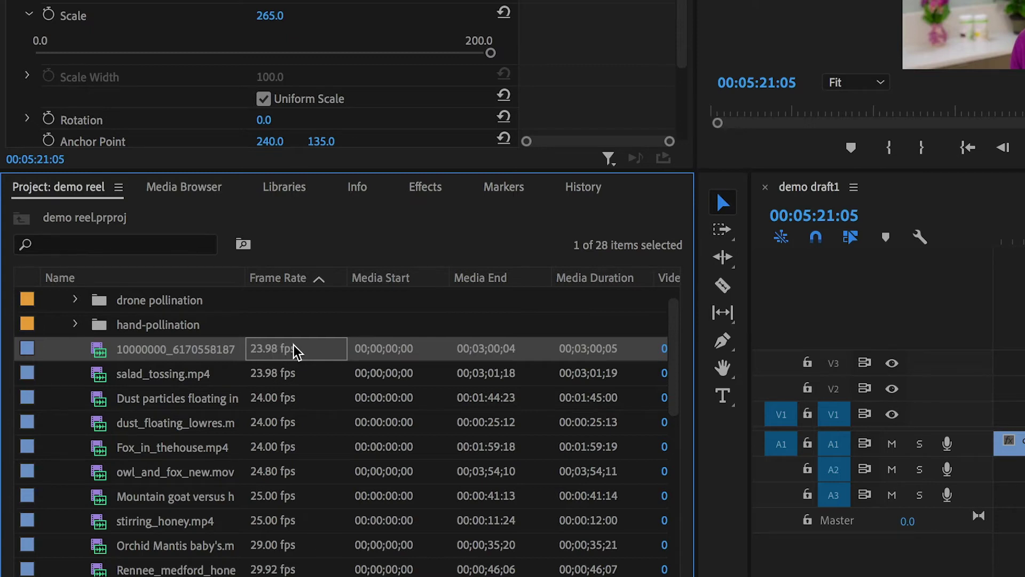
click(278, 395)
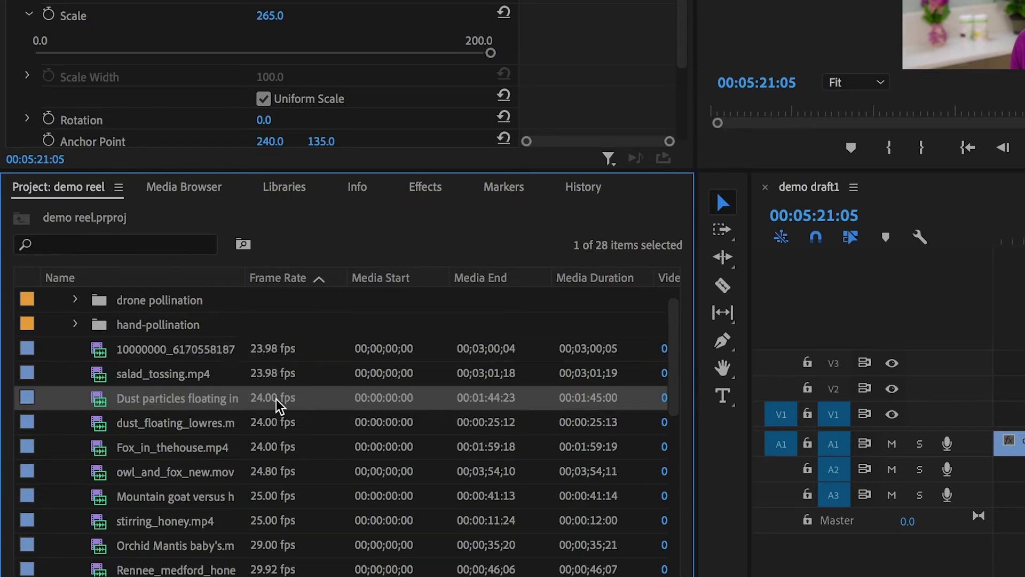
scroll(270, 471, down, 1)
click(274, 473)
scroll(275, 476, down, 1)
scroll(275, 478, down, 3)
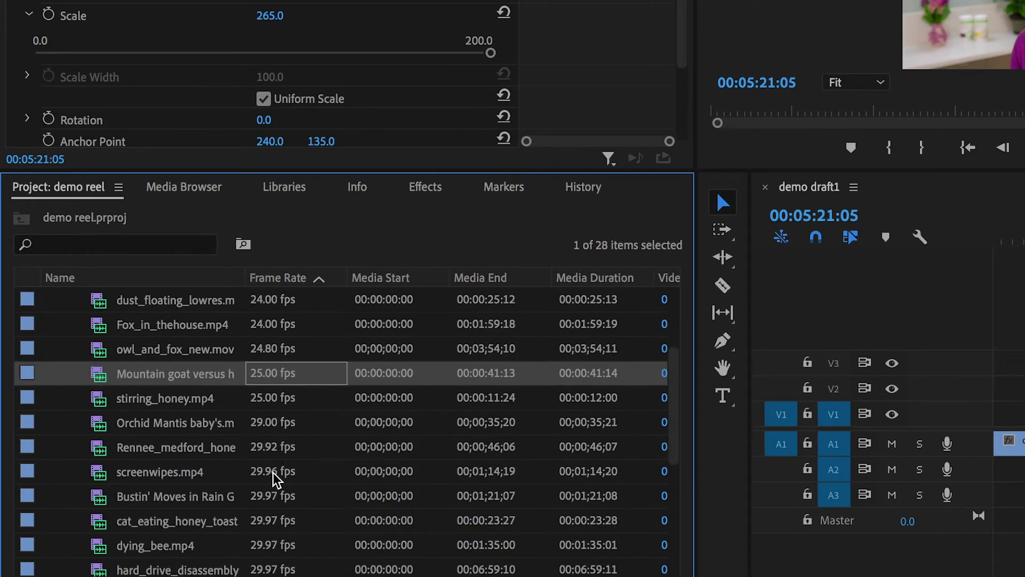
click(274, 425)
scroll(273, 498, down, 4)
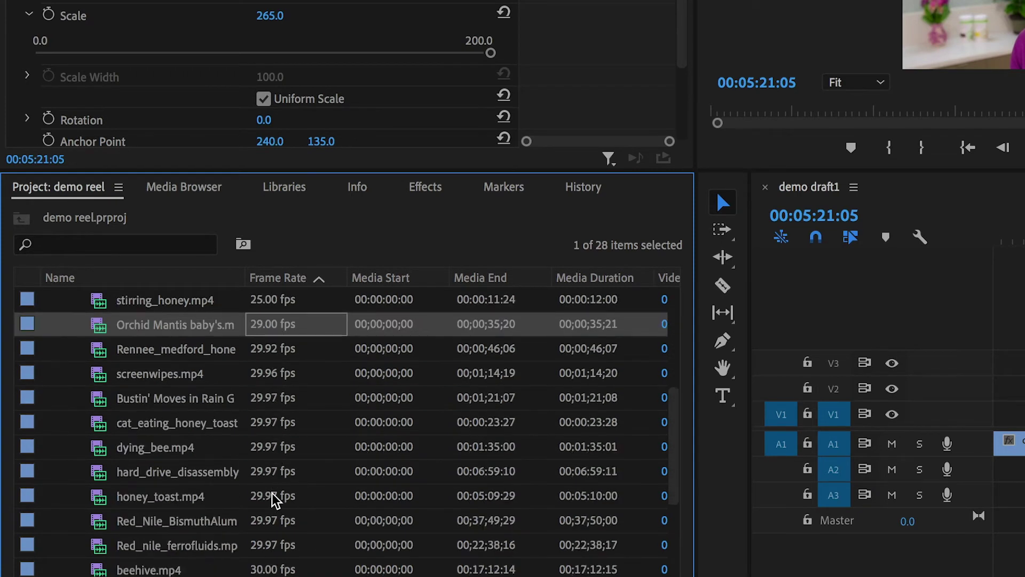
click(272, 400)
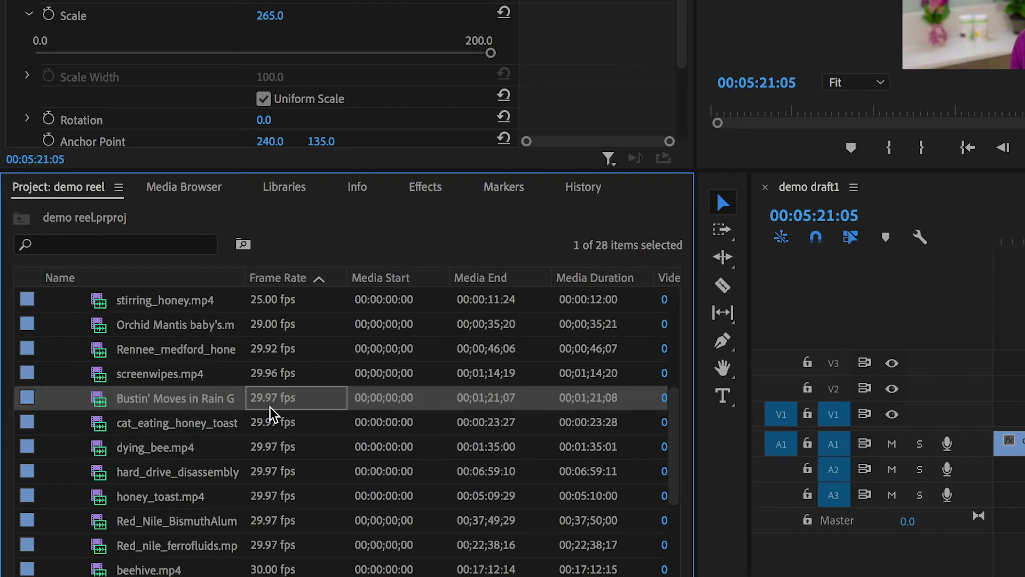
scroll(275, 453, down, 7)
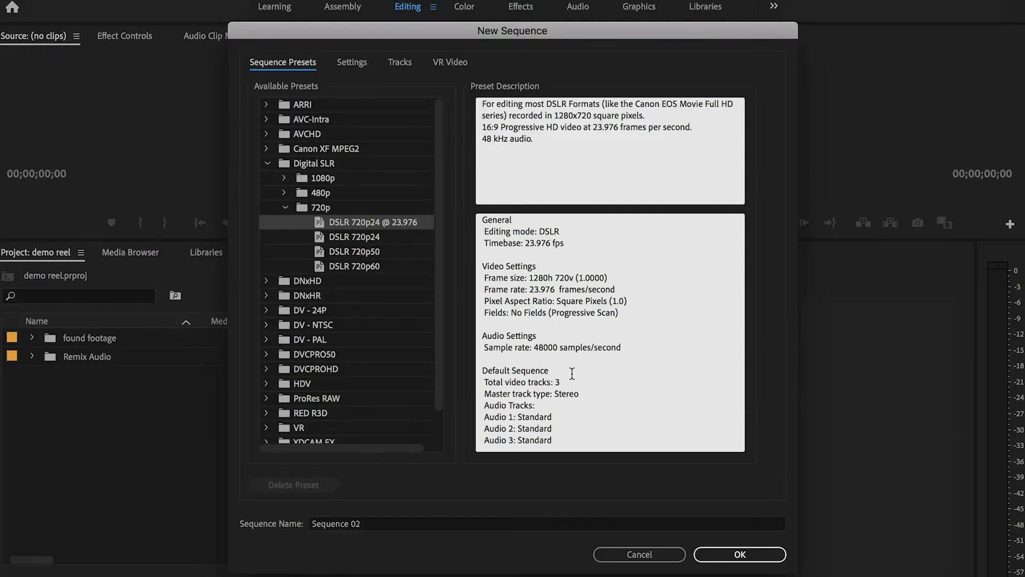
- Confirm the DSLR 720p24 @ 23.976 preset to create the empty Sequence 02
click(719, 560)
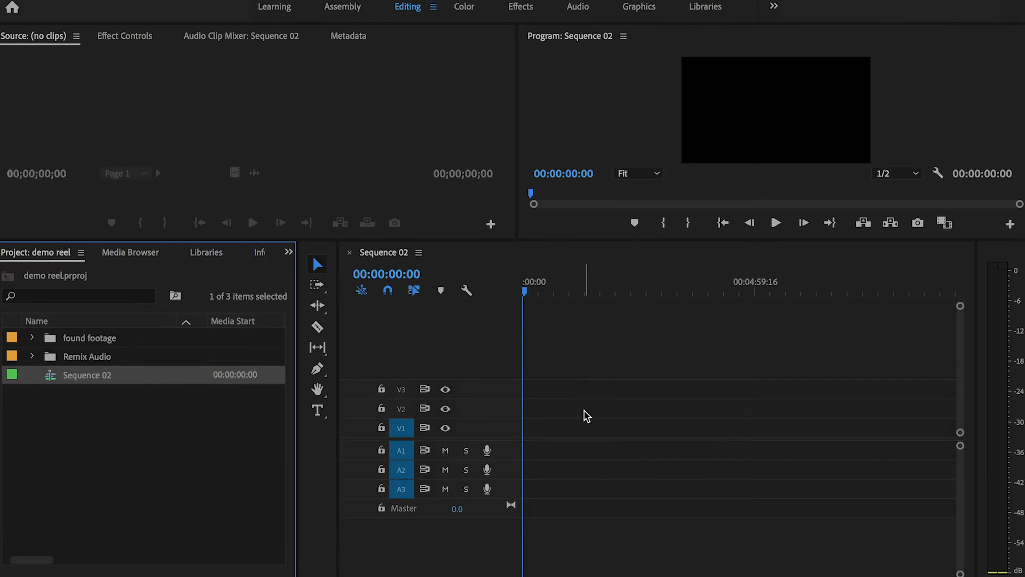
- Give Sequence 02 the new name 'demo draft1' in the Project panel
click(90, 375)
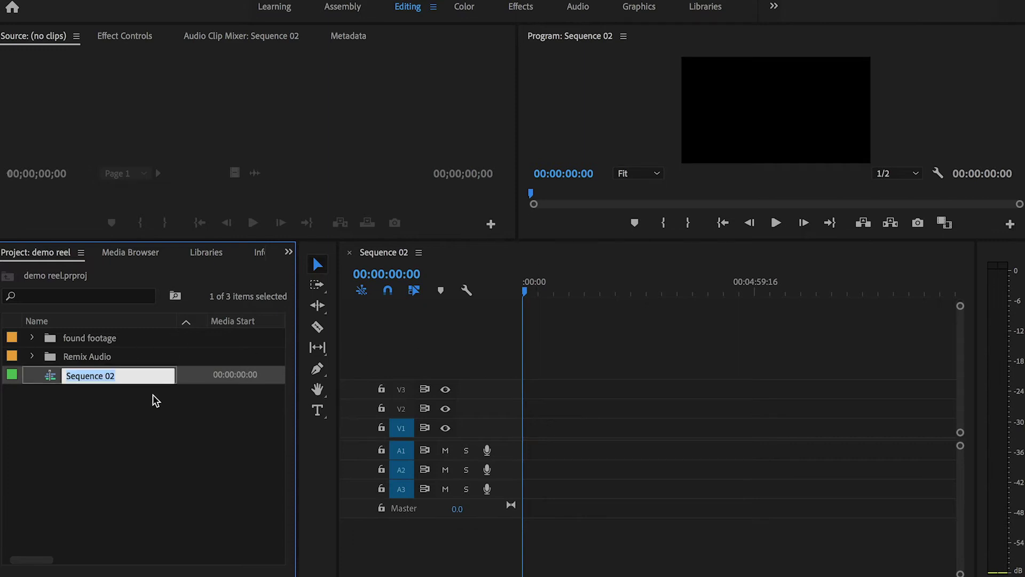
text(demo draft1)
key(Return)
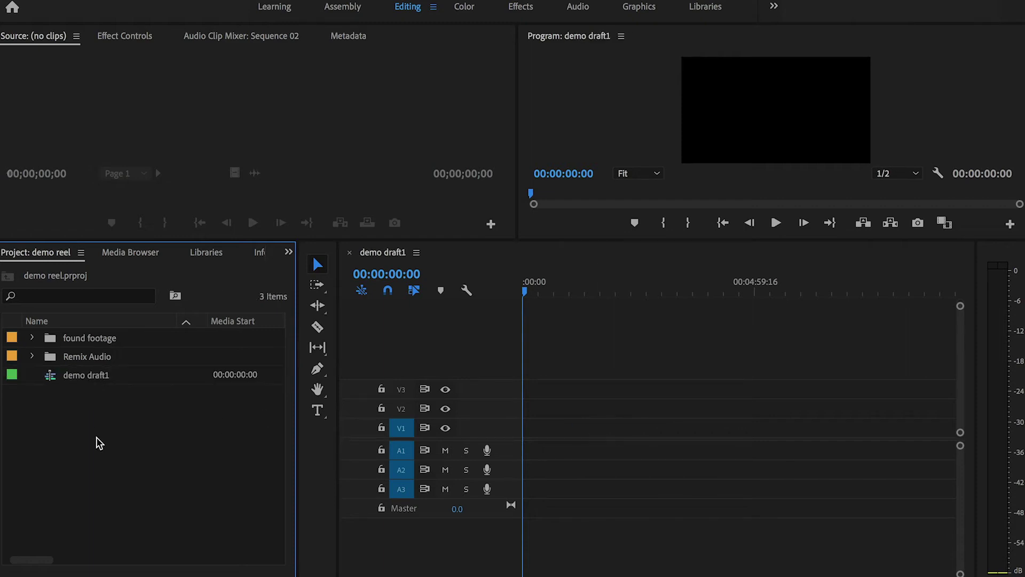
- Preview drumming.mp4 from the Remix Audio bin, then drop it onto the demo draft1 timeline
click(32, 357)
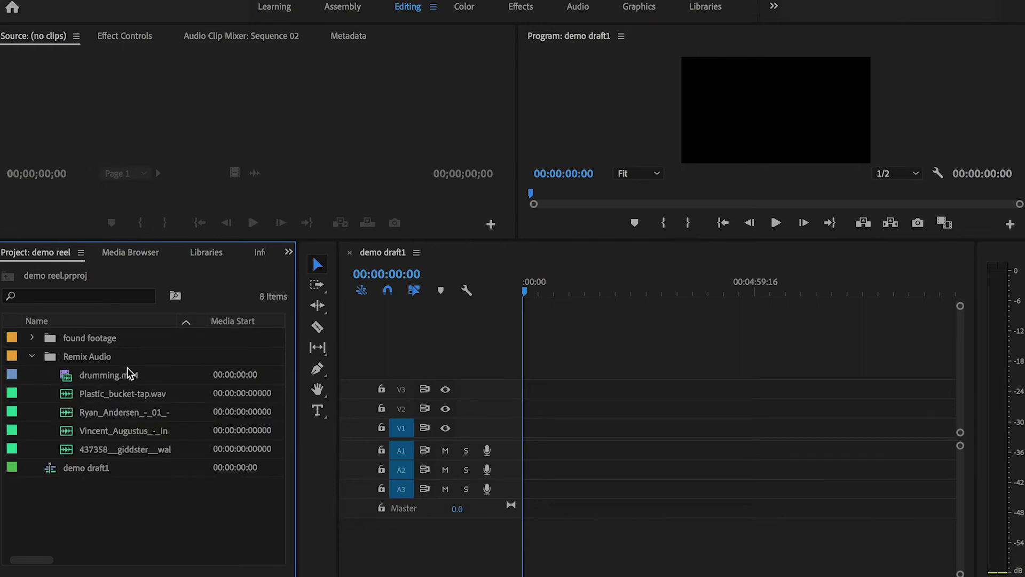
click(117, 378)
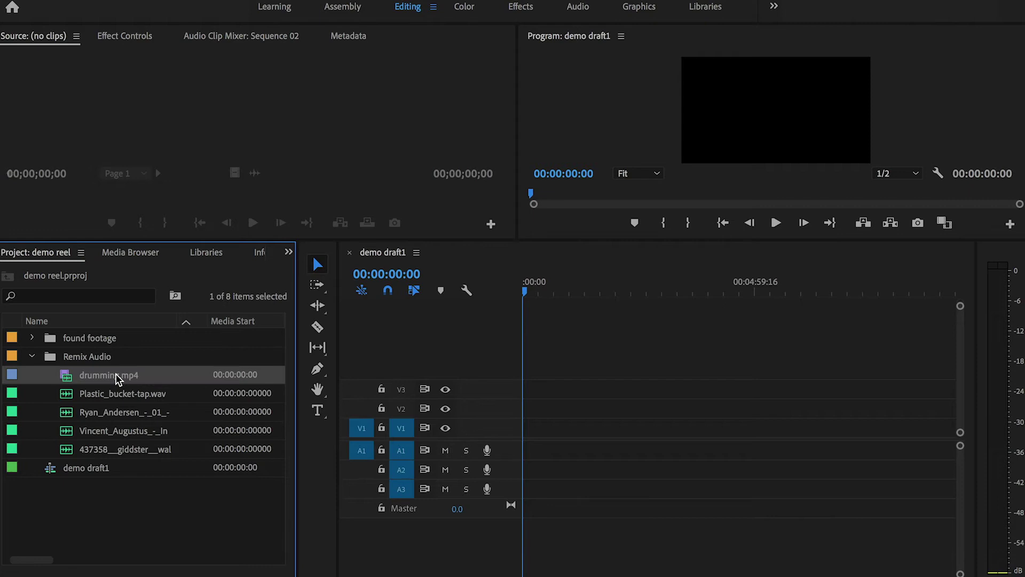
click(116, 377)
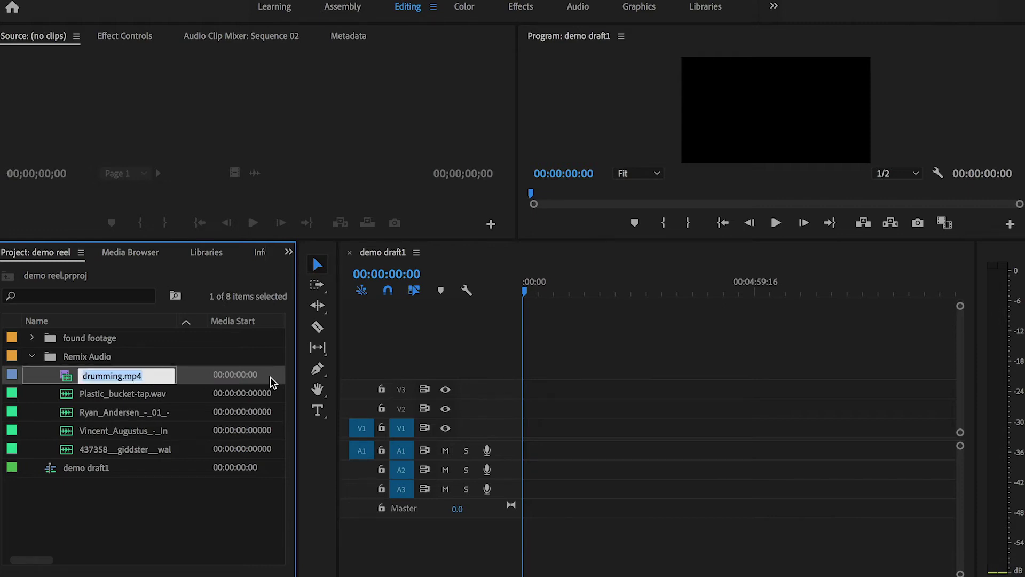
double_click(69, 377)
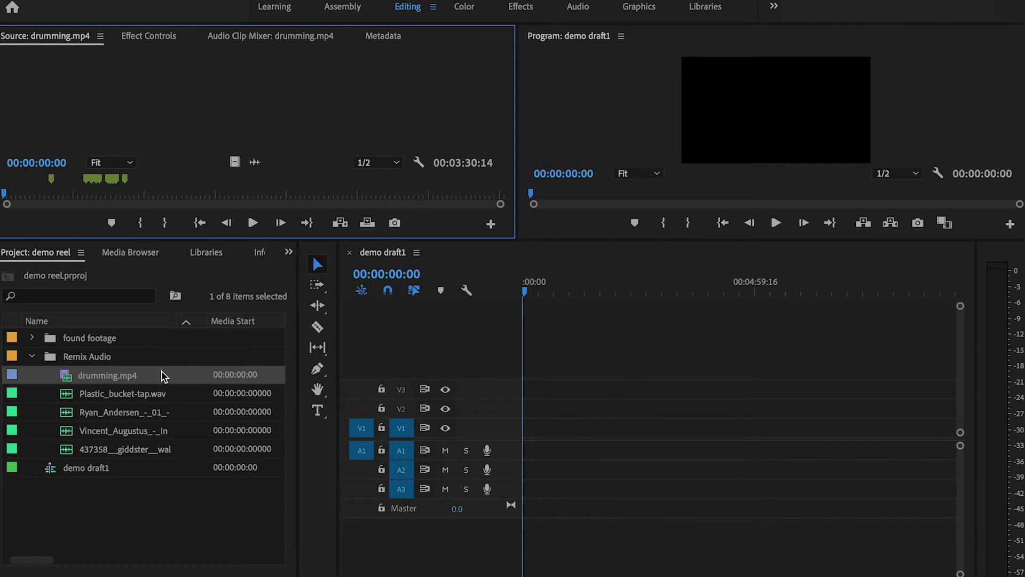
click(114, 377)
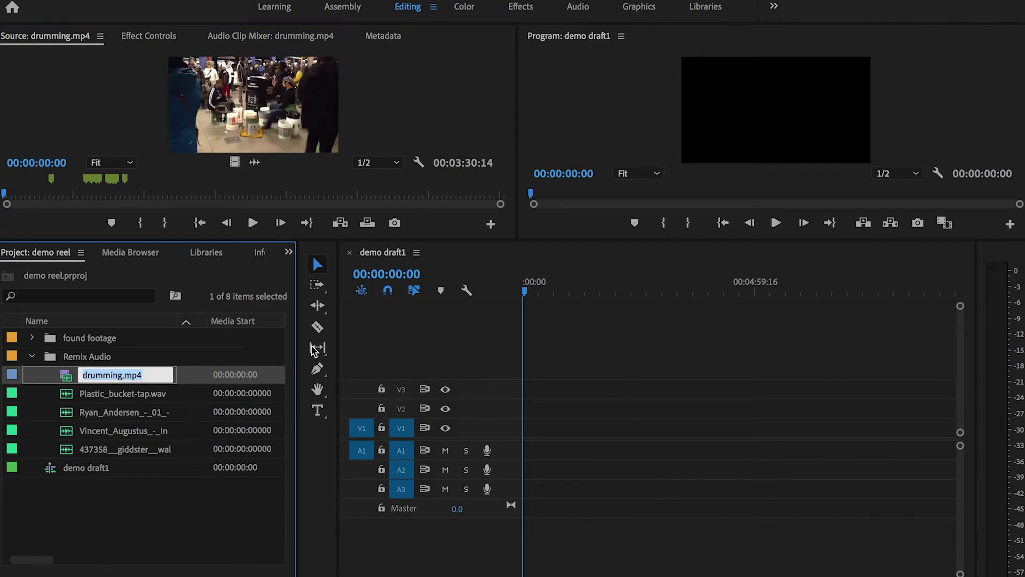
click(67, 379)
drag(67, 379, 574, 428)
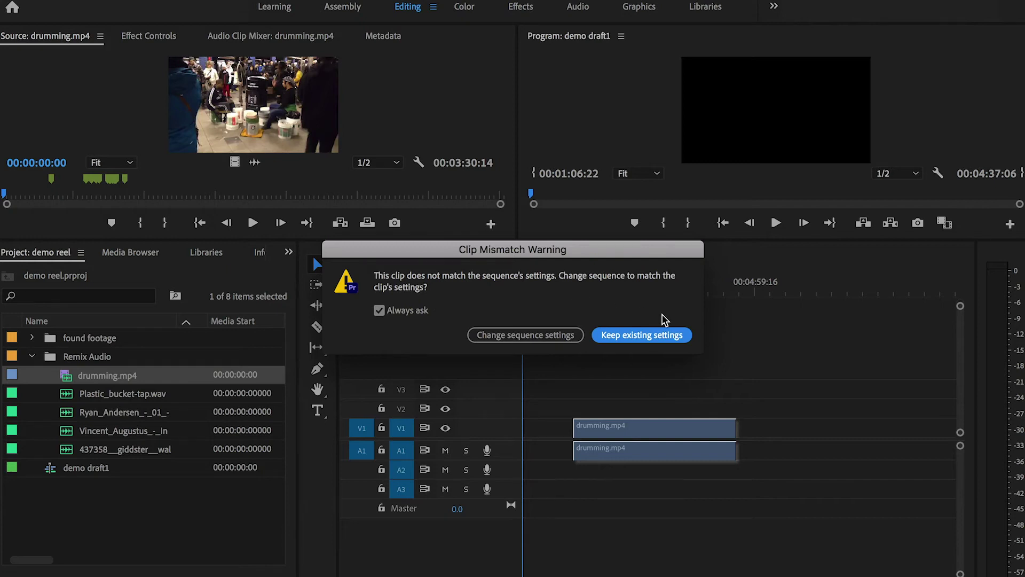
- Keep the existing sequence settings, play drumming.mp4 in enlarged monitors, and select the clip
click(641, 335)
key(space)
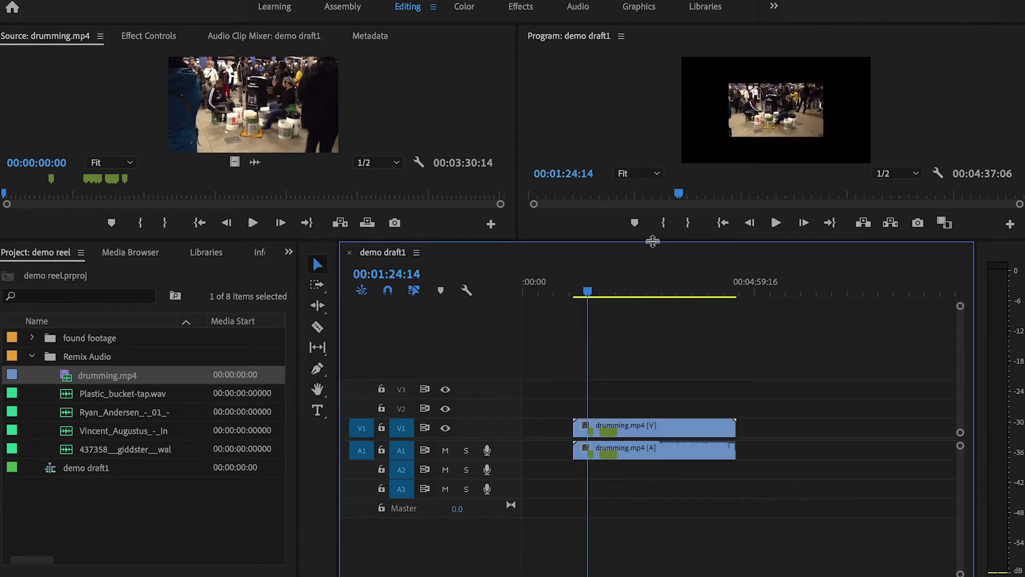
drag(652, 242, 617, 423)
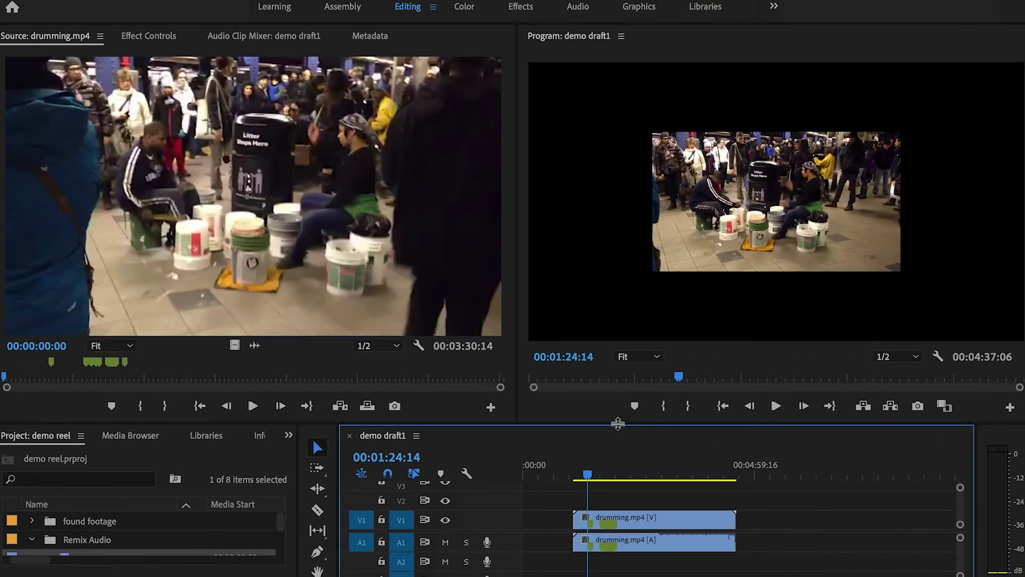
key(space)
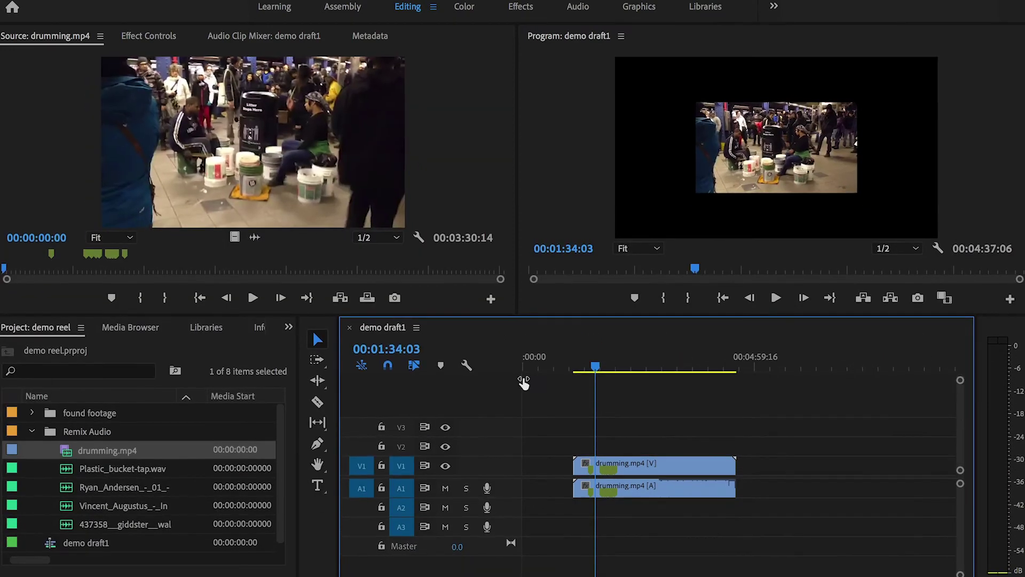
click(692, 472)
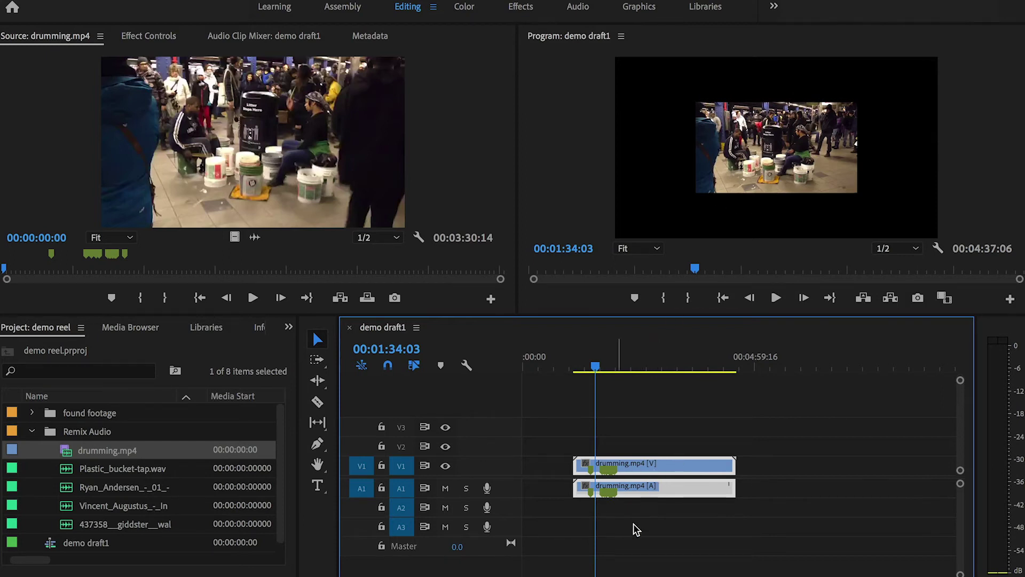
ctrl+click(645, 467)
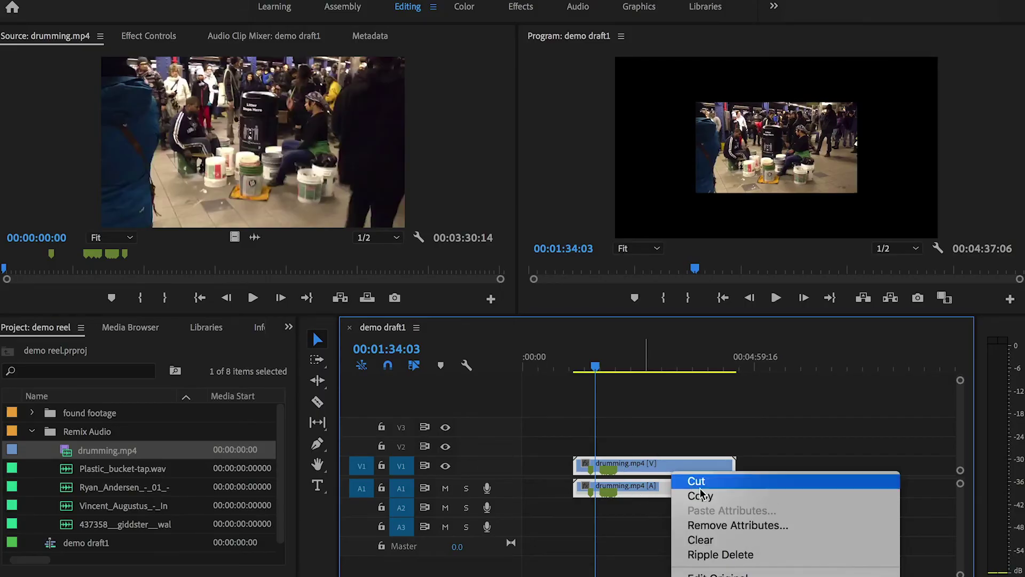
- Unlink drumming.mp4 and delete its V1 video part, keeping the A1 audio
scroll(700, 502, down, 5)
scroll(721, 515, down, 3)
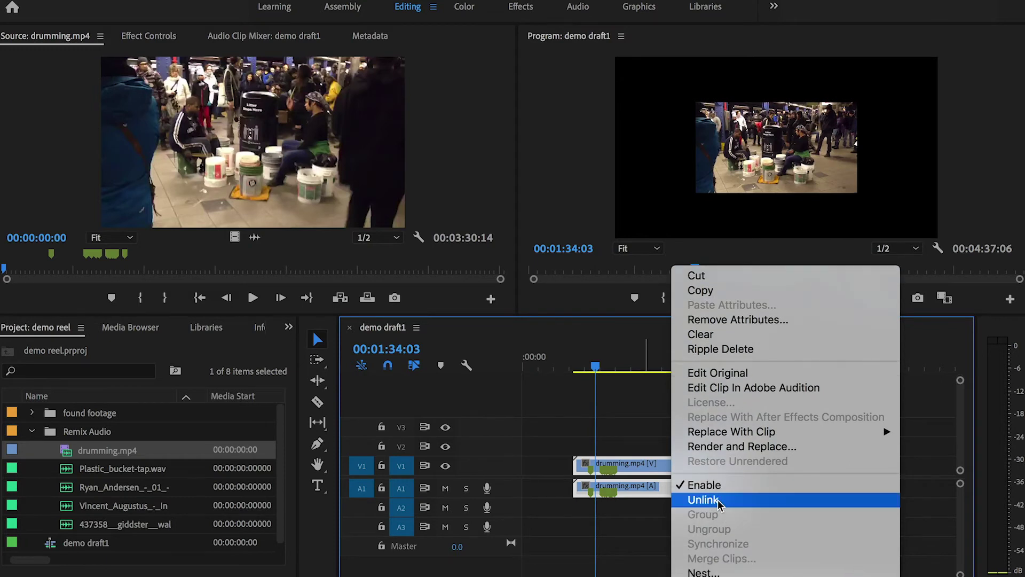
click(719, 505)
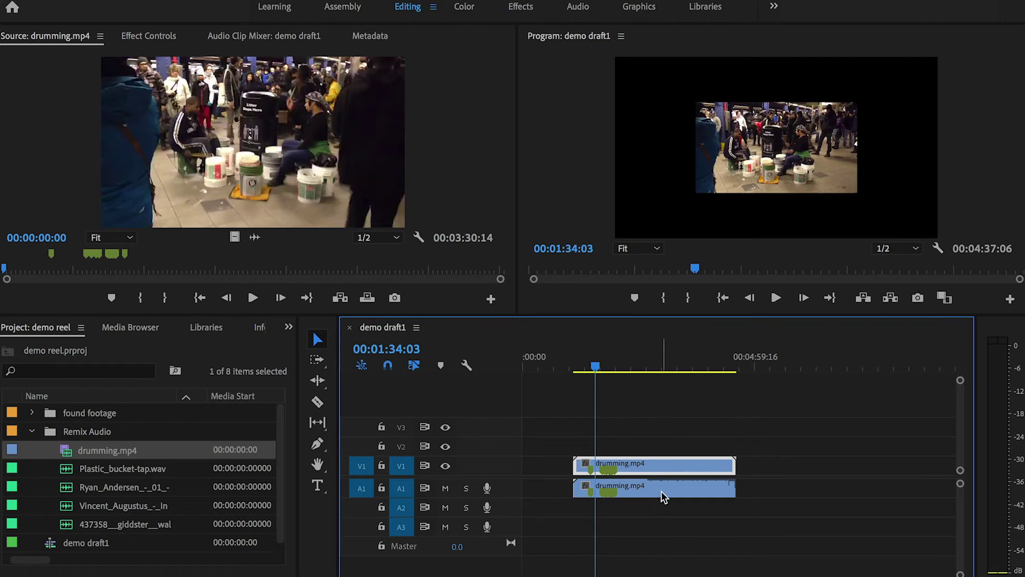
click(741, 425)
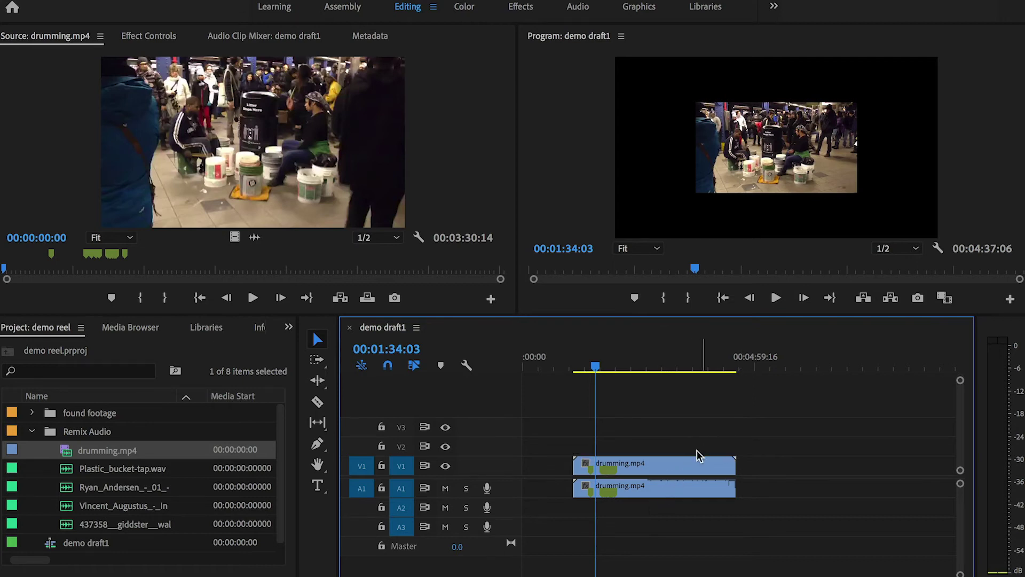
click(697, 466)
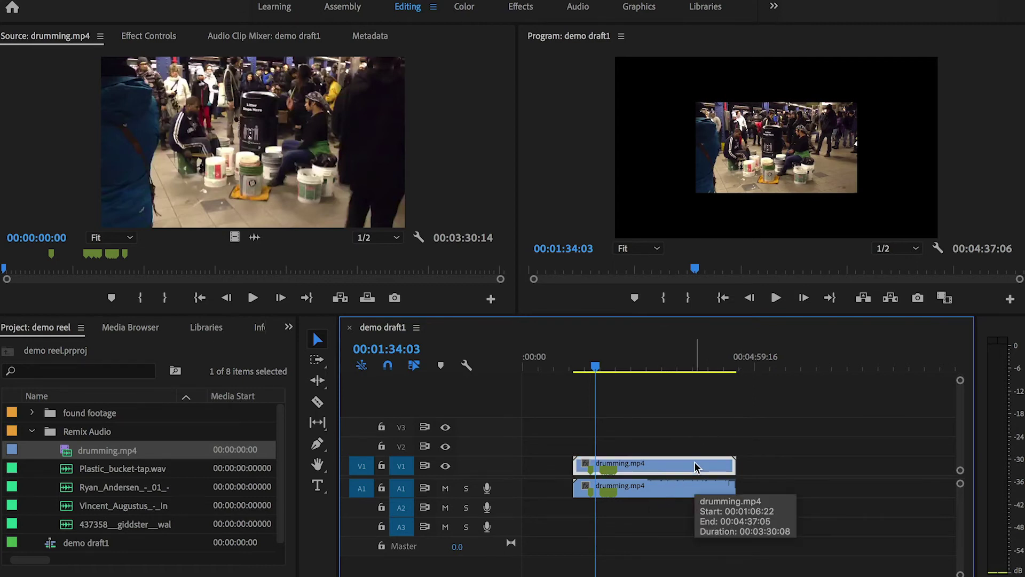
key(Delete)
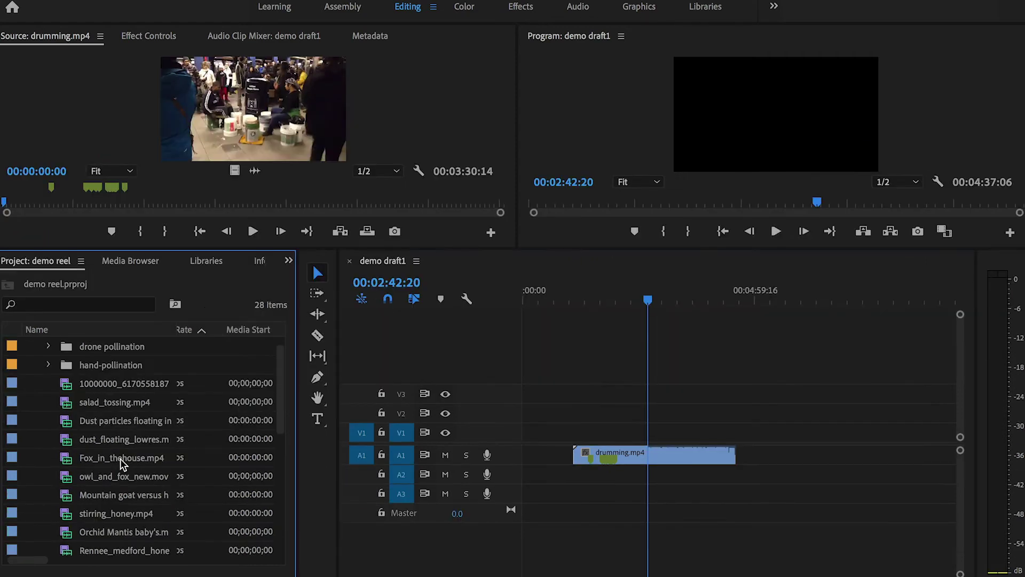
- Place Fox_in_thehouse.mp4 on V1/A1 after the drumming audio and preview it
click(120, 458)
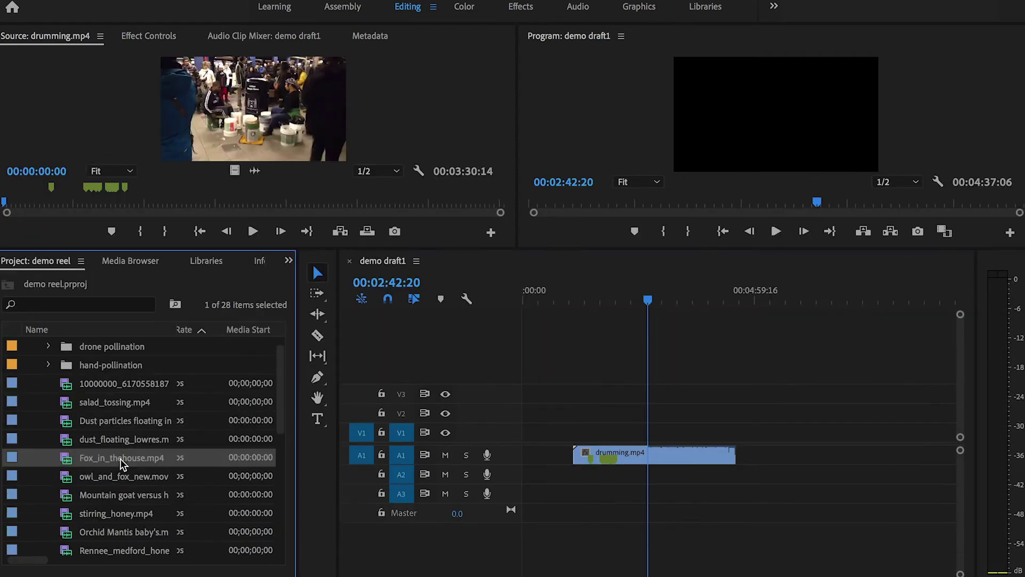
drag(120, 458, 788, 444)
drag(794, 297, 650, 300)
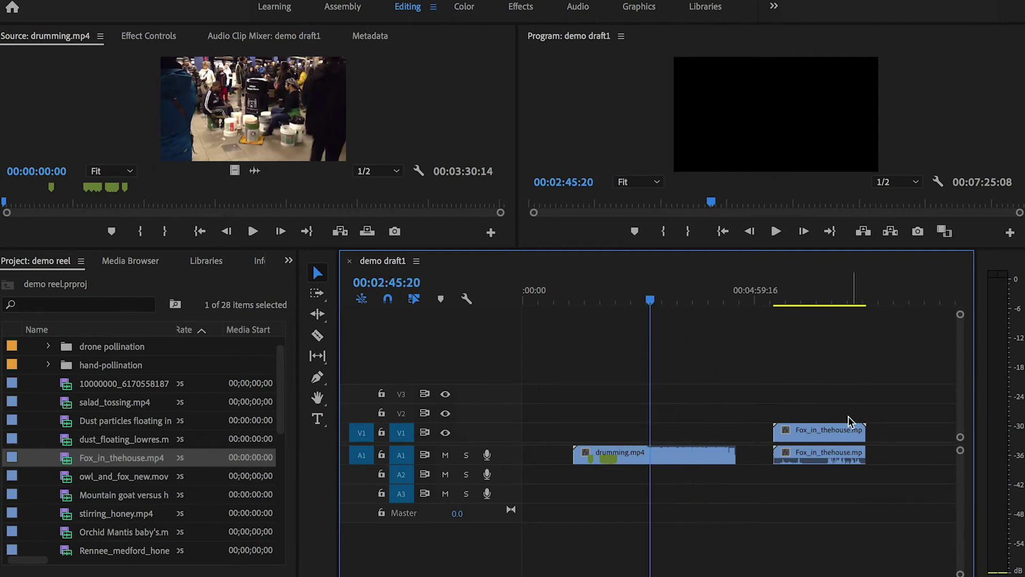
drag(840, 435, 749, 422)
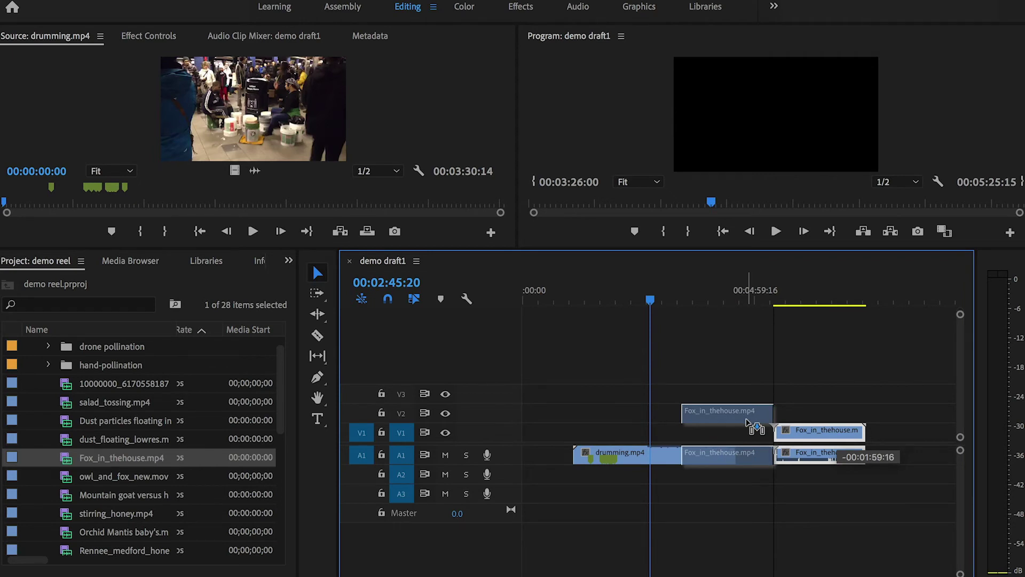
drag(748, 422, 807, 430)
click(788, 299)
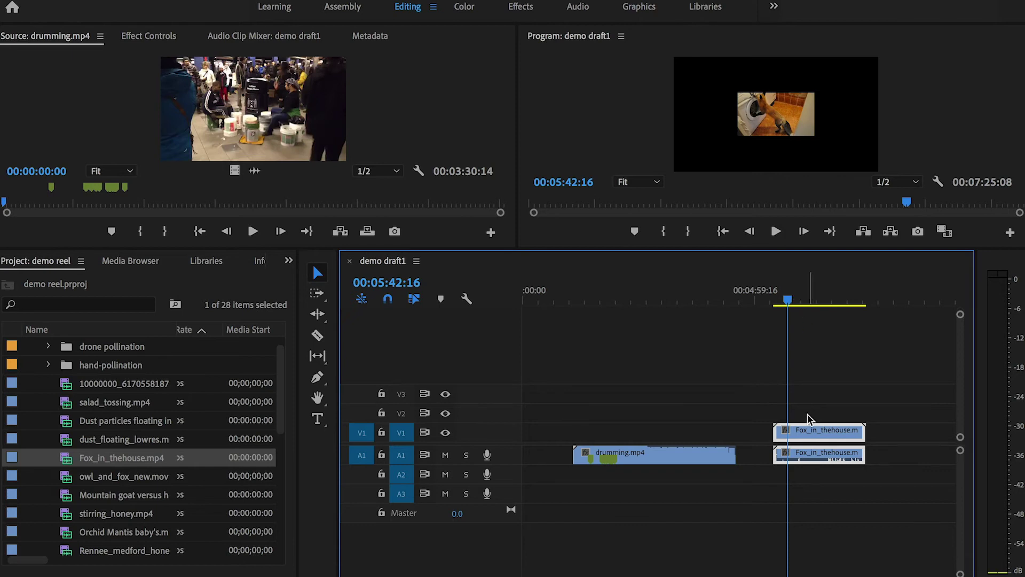
- Select the fox clip and raise its Motion Scale to 200 in Effect Controls
click(815, 431)
click(154, 37)
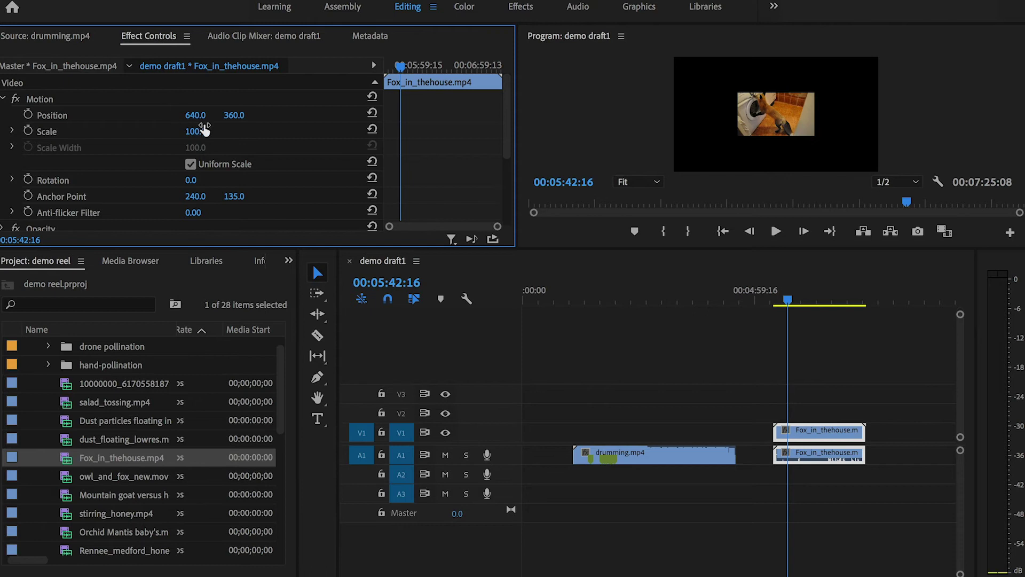
click(13, 132)
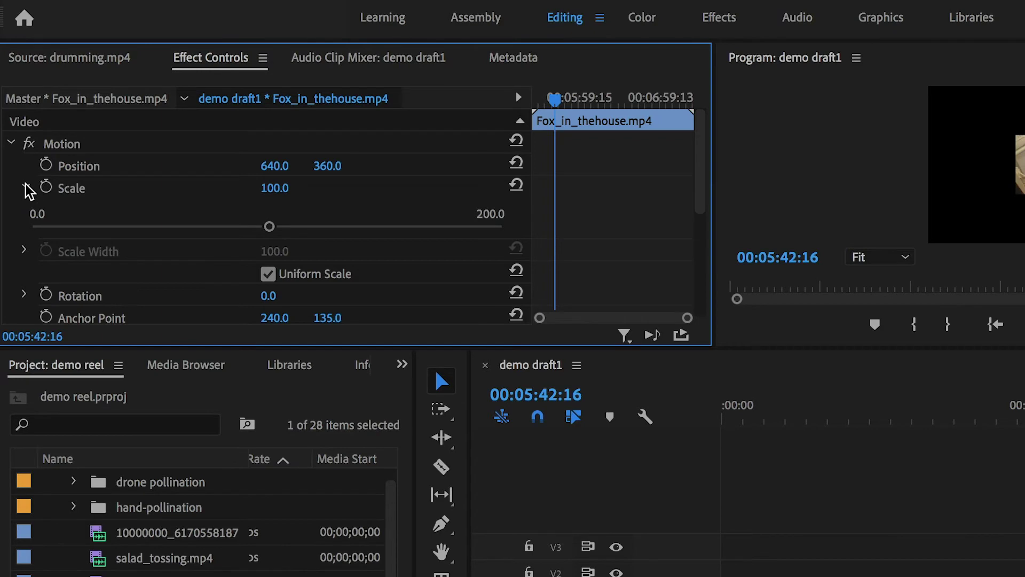
click(25, 186)
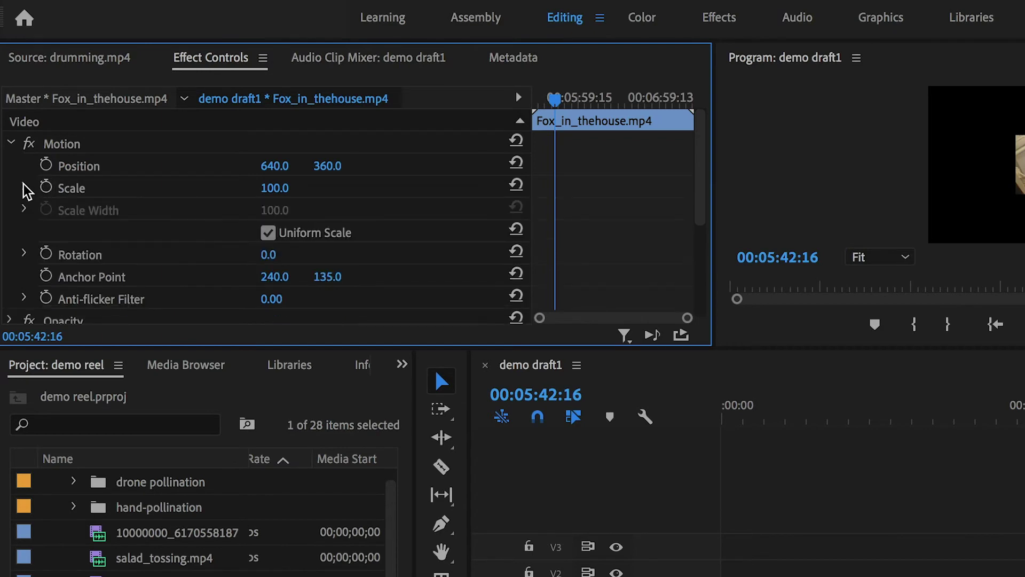
click(25, 186)
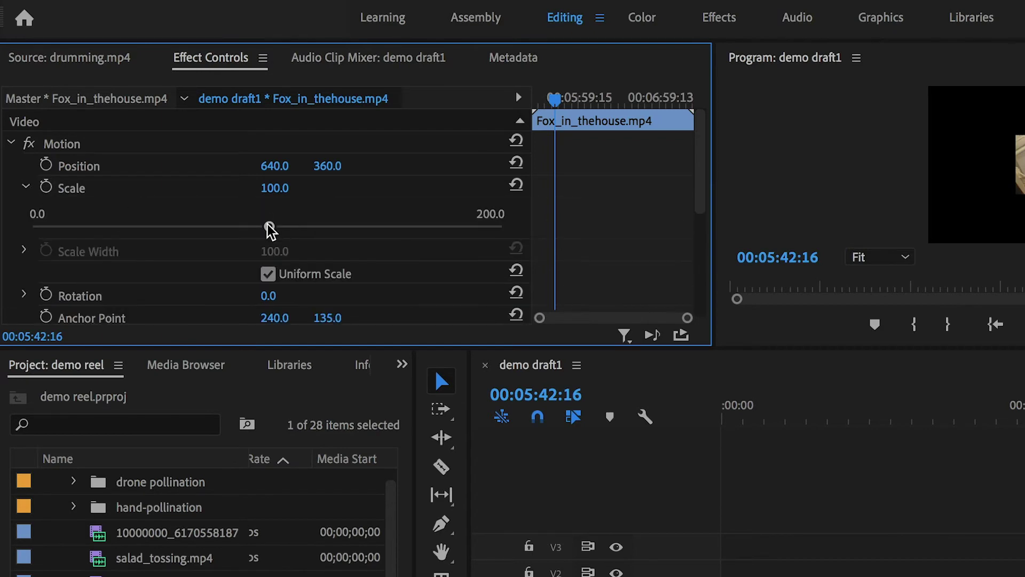
drag(270, 229, 514, 246)
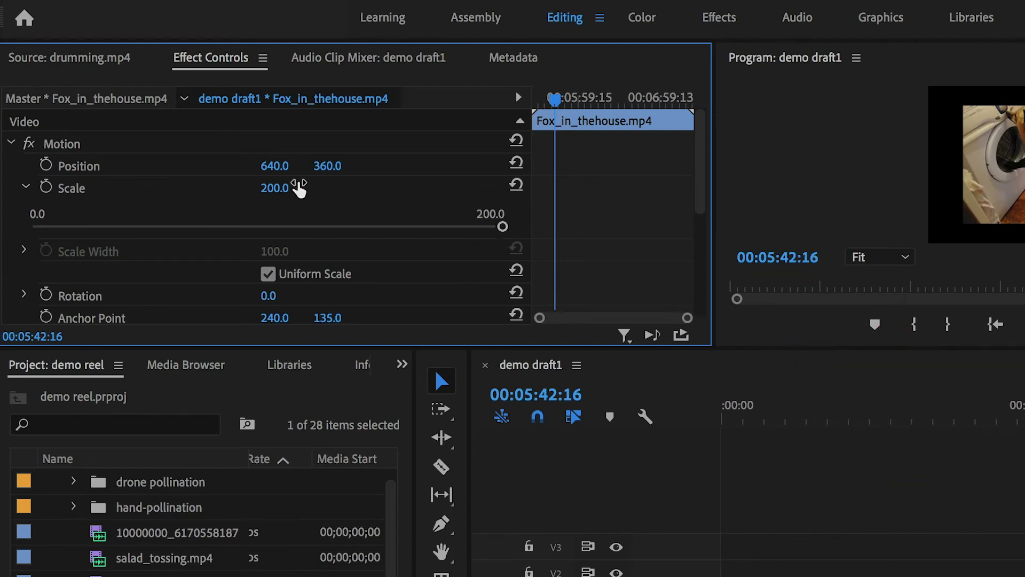
- Fine-tune the fox clip's Scale to 265 and play back to check it
click(273, 189)
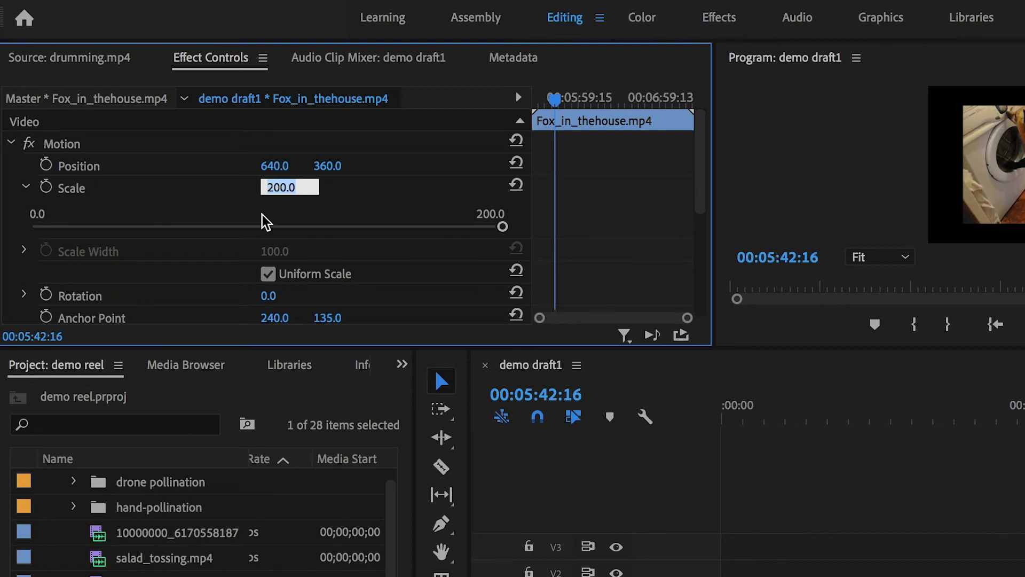
text(275)
key(Return)
key(shift+Down)
key(shift+3)
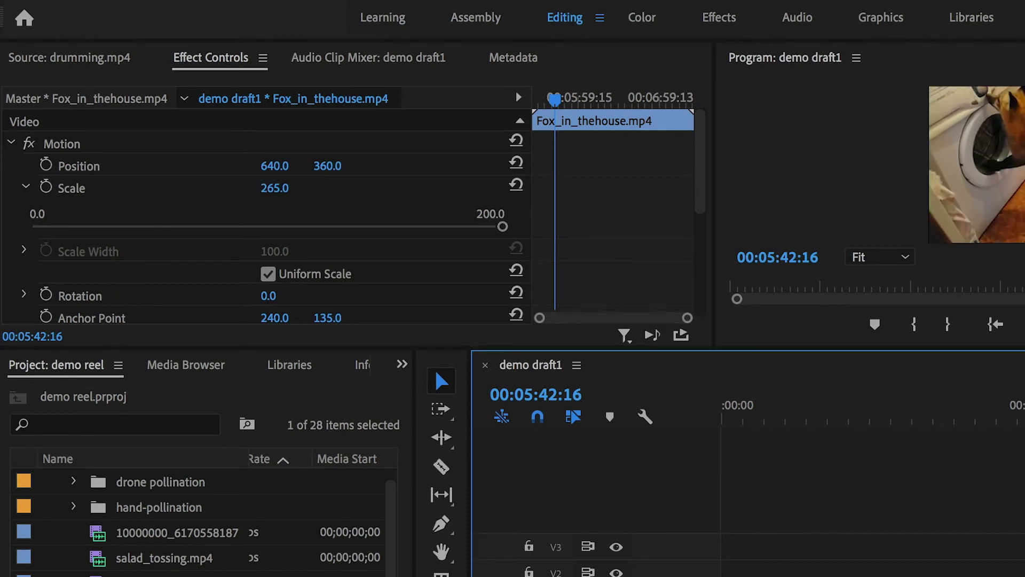
key(l)
key(l)
key(l)
key(j)
key(j)
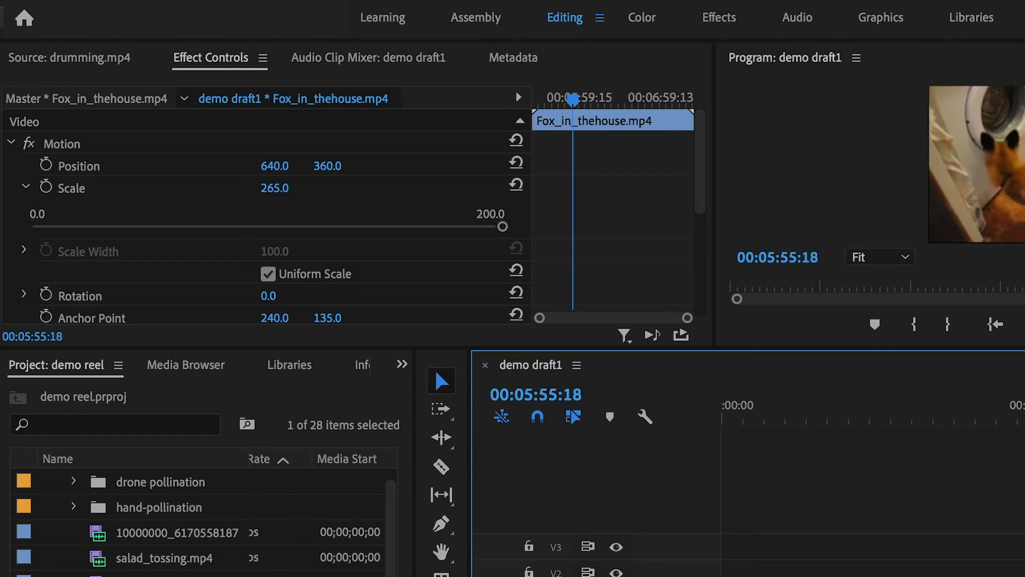
- Unlink the fox clip and delete its A1 audio, leaving the video on V1
right_click(915, 510)
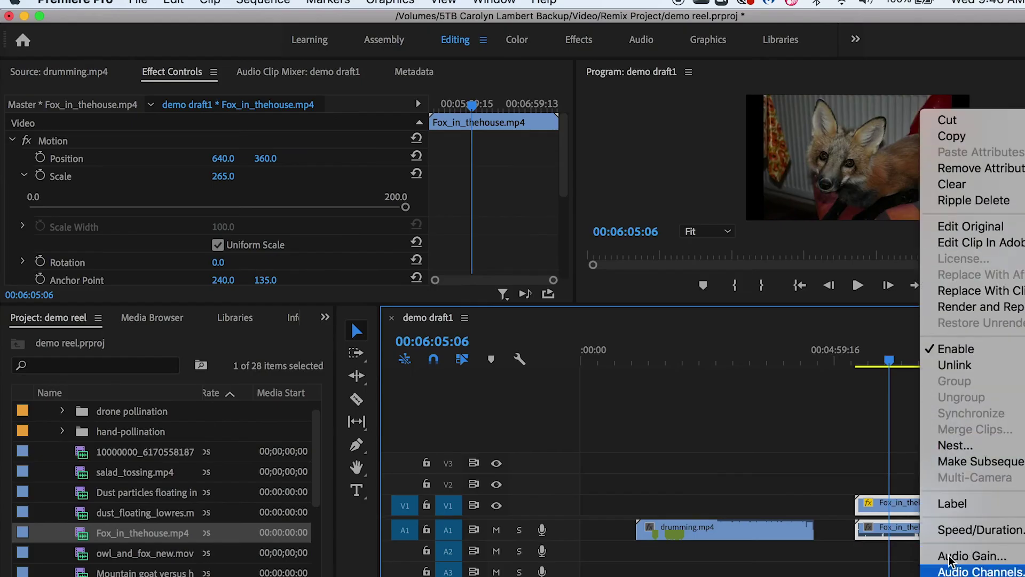
click(956, 367)
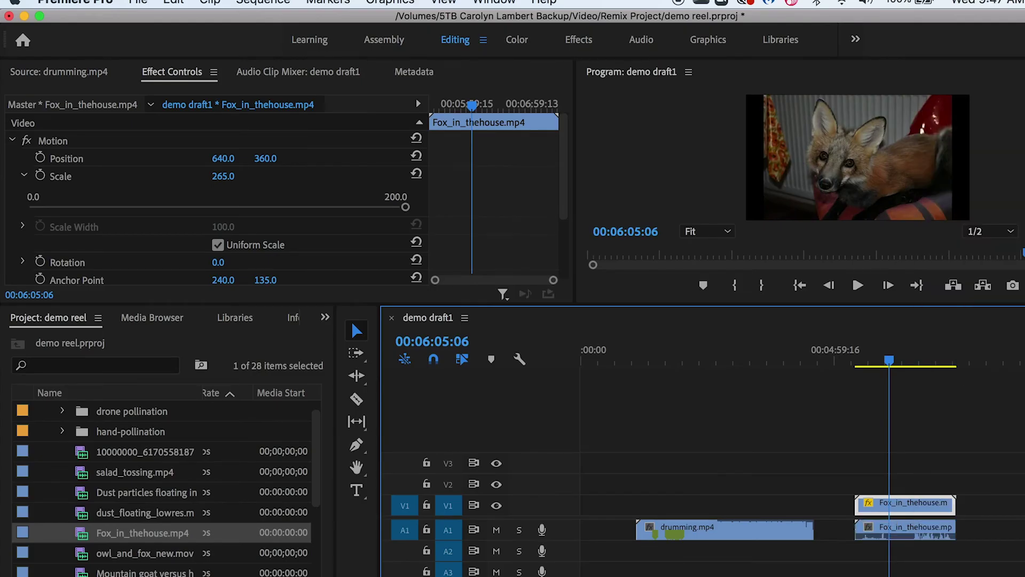
click(954, 547)
click(936, 504)
click(932, 538)
key(Delete)
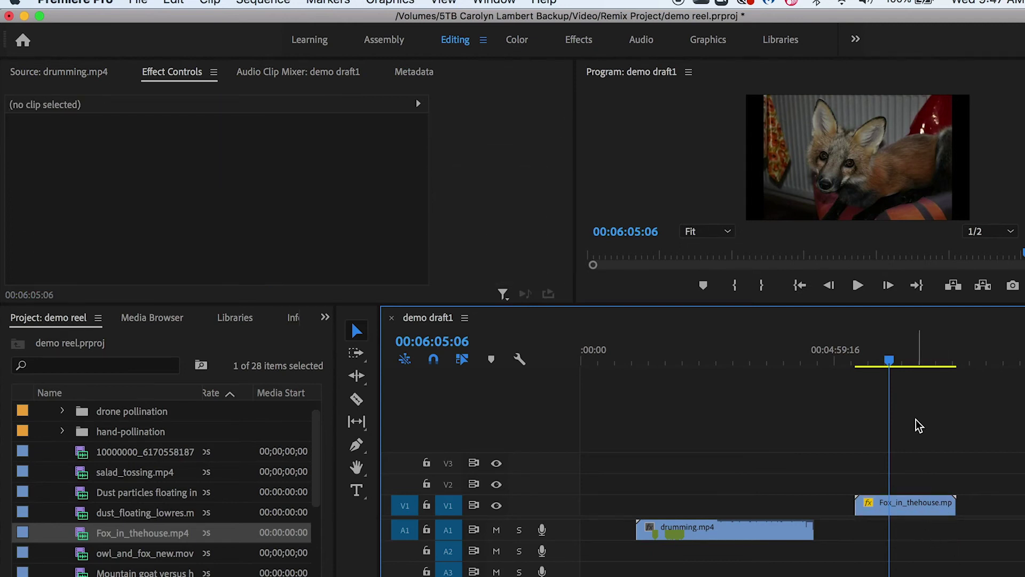
- Nudge the fox clip slightly earlier, zoom the timeline, and park the playhead at 05:20:19
drag(888, 360, 878, 377)
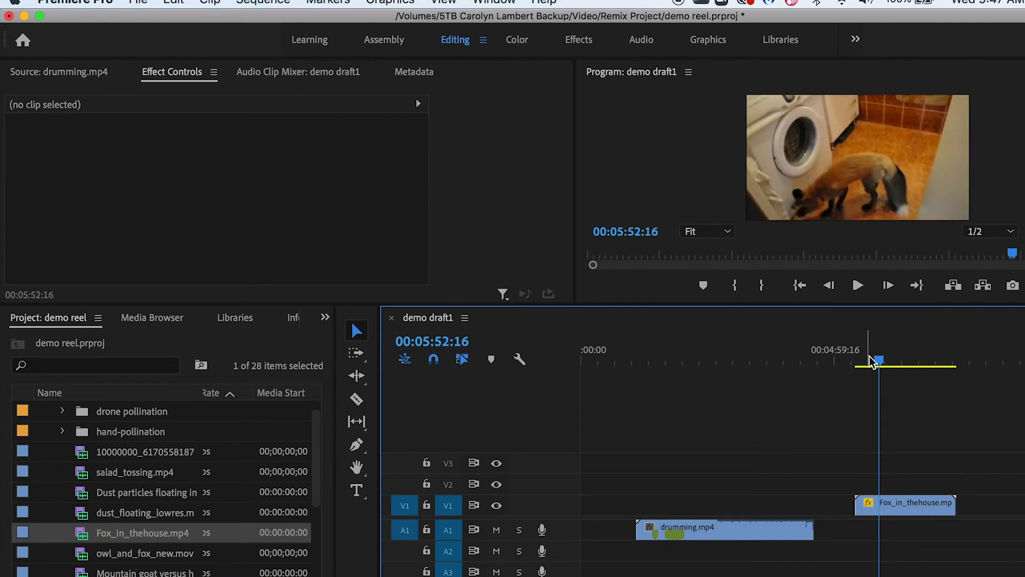
drag(909, 512, 896, 512)
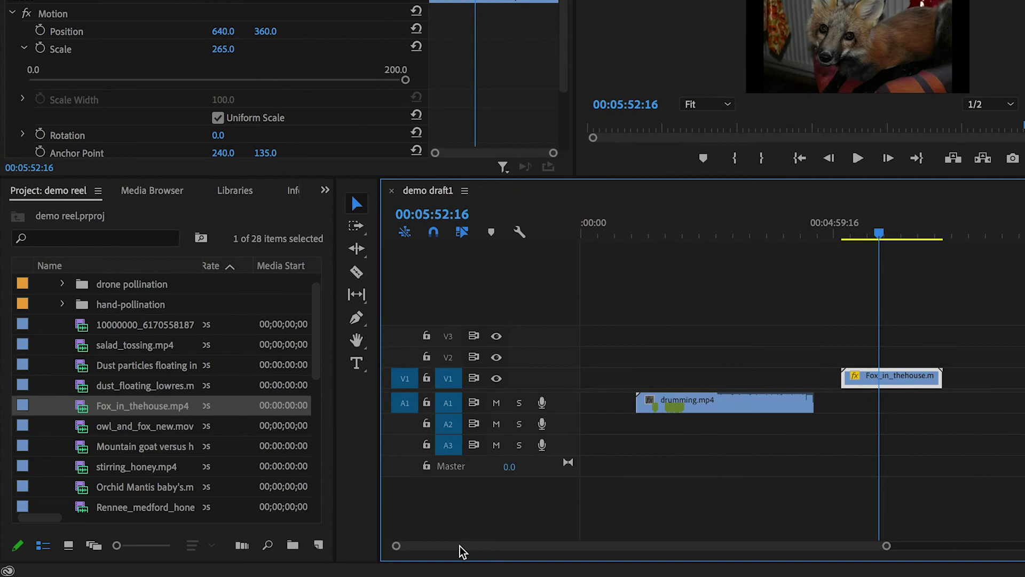
drag(400, 550, 488, 551)
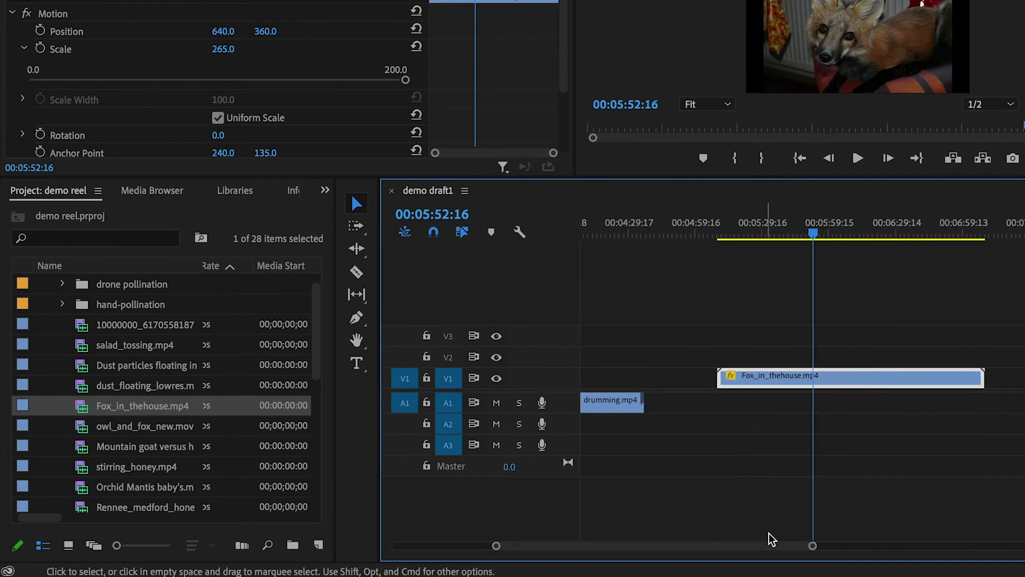
drag(812, 549, 756, 552)
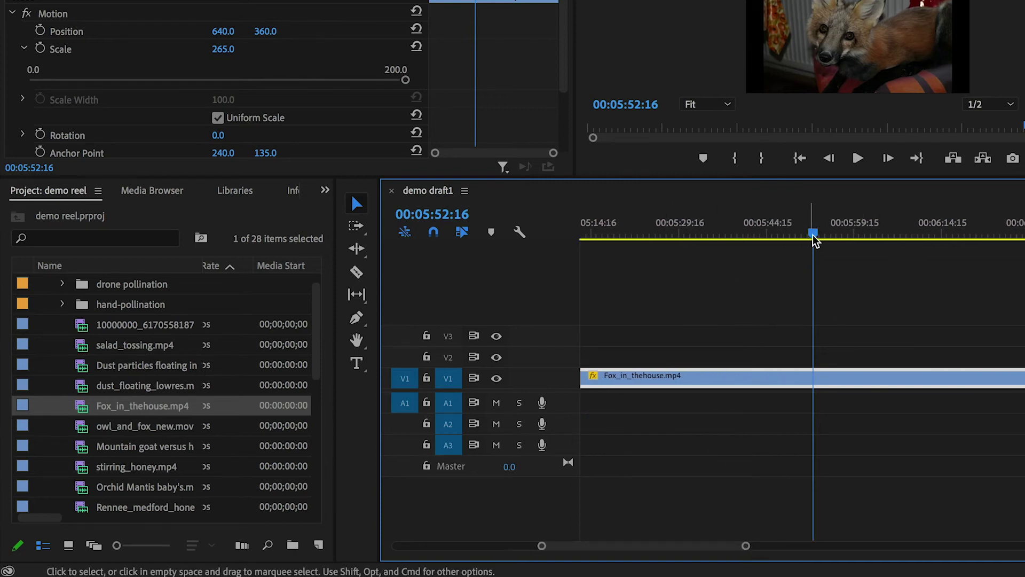
drag(814, 237, 628, 234)
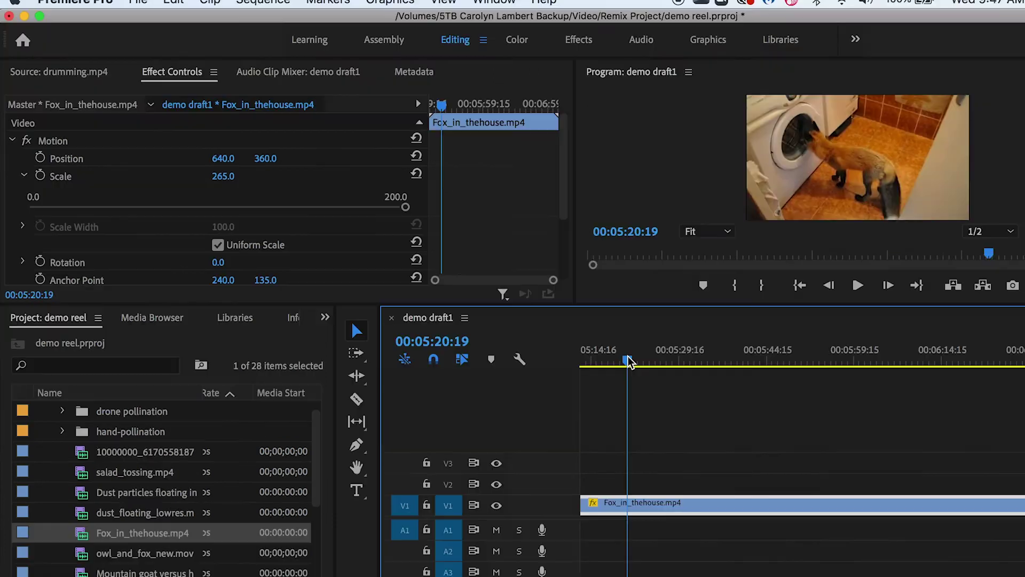
- Razor the fox clip at 05:20:19 and delete the piece before the cut
click(357, 401)
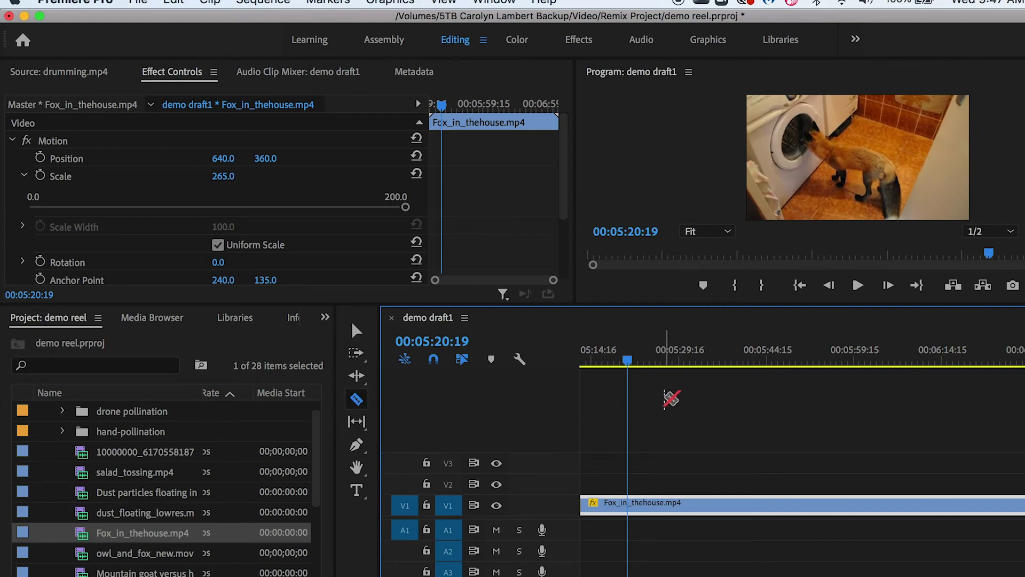
click(630, 502)
key(v)
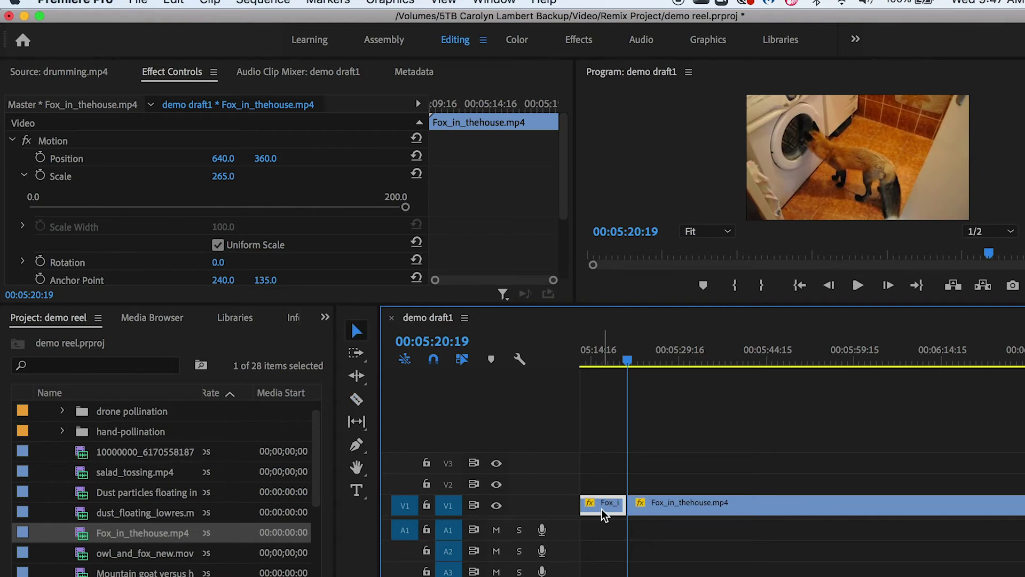
key(Delete)
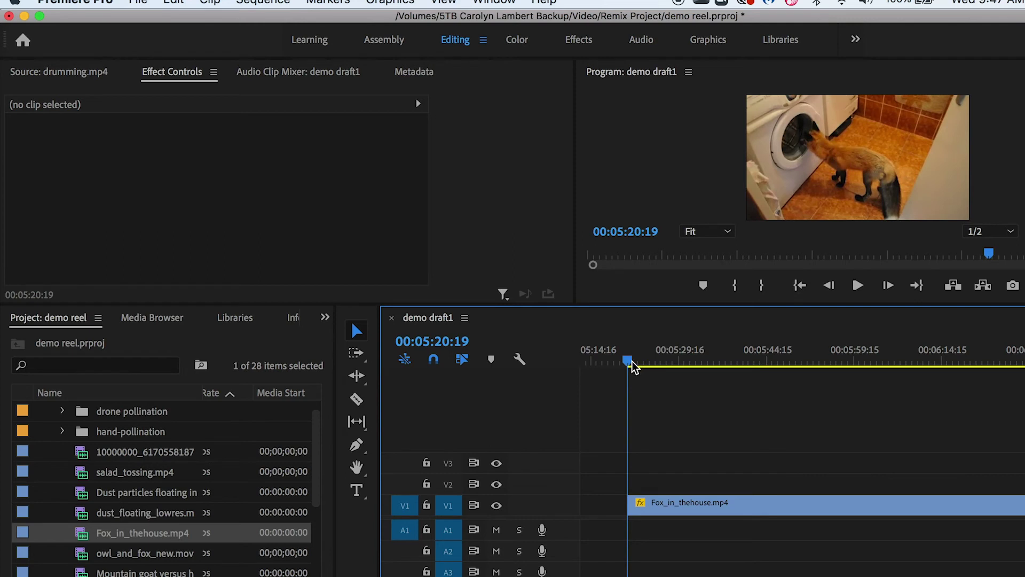
- Cut the fox clip again at 05:47:09 and delete the part after it
drag(632, 365, 782, 366)
click(356, 399)
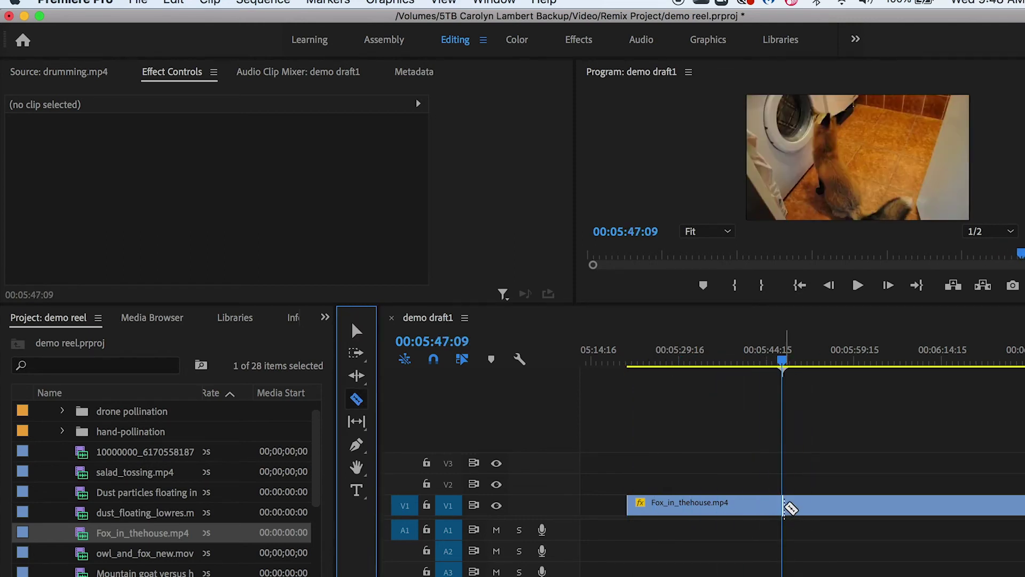
click(784, 506)
key(v)
click(821, 505)
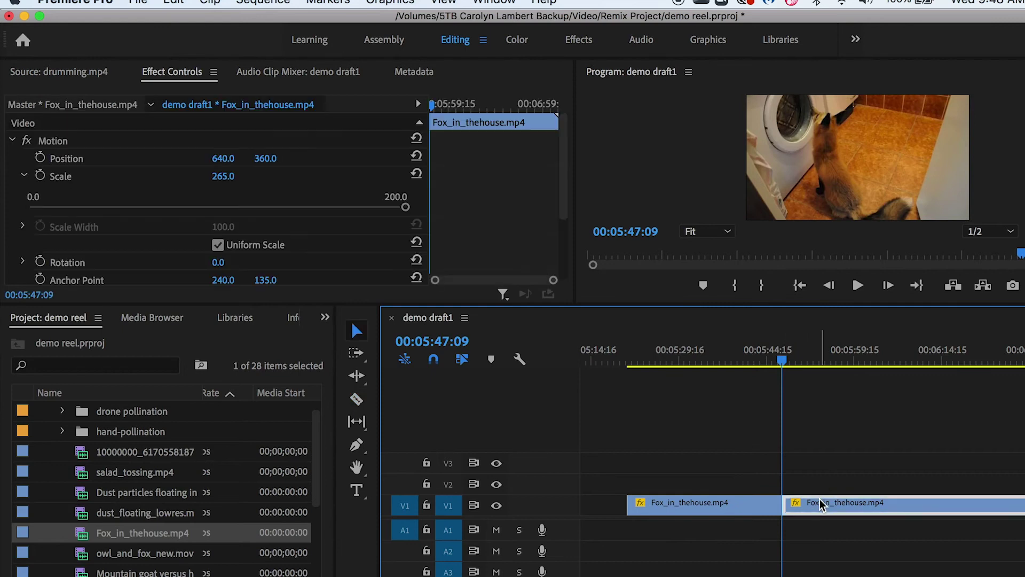
key(Delete)
drag(804, 557, 841, 558)
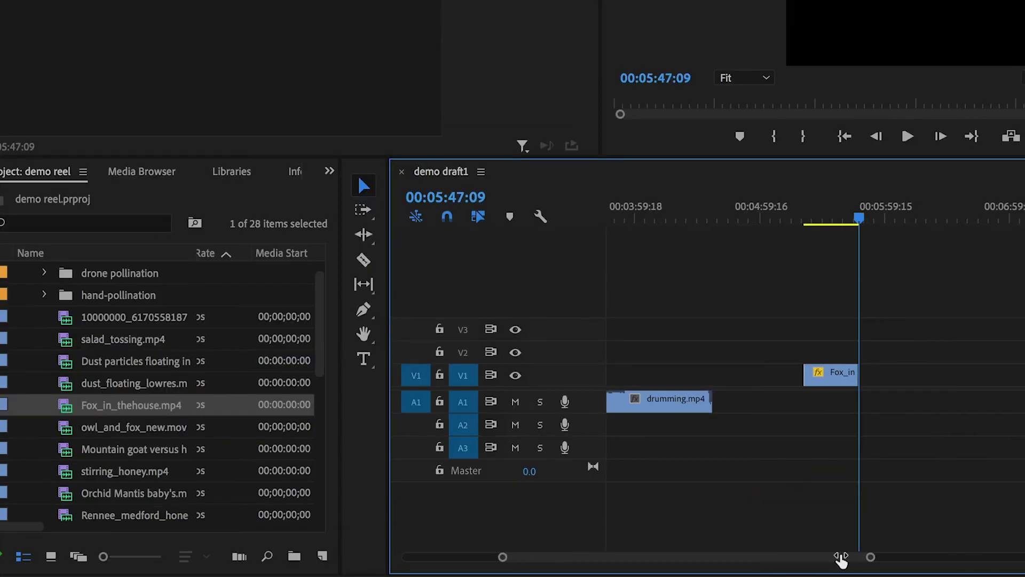
- Move the trimmed fox clip earlier so it sits beside drumming.mp4
drag(841, 378, 689, 376)
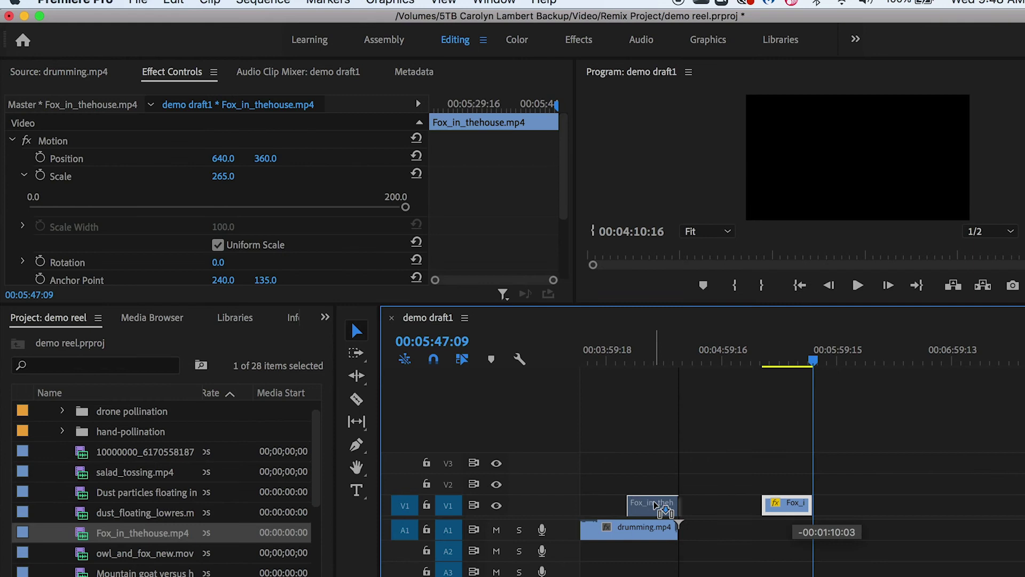
drag(662, 510, 648, 509)
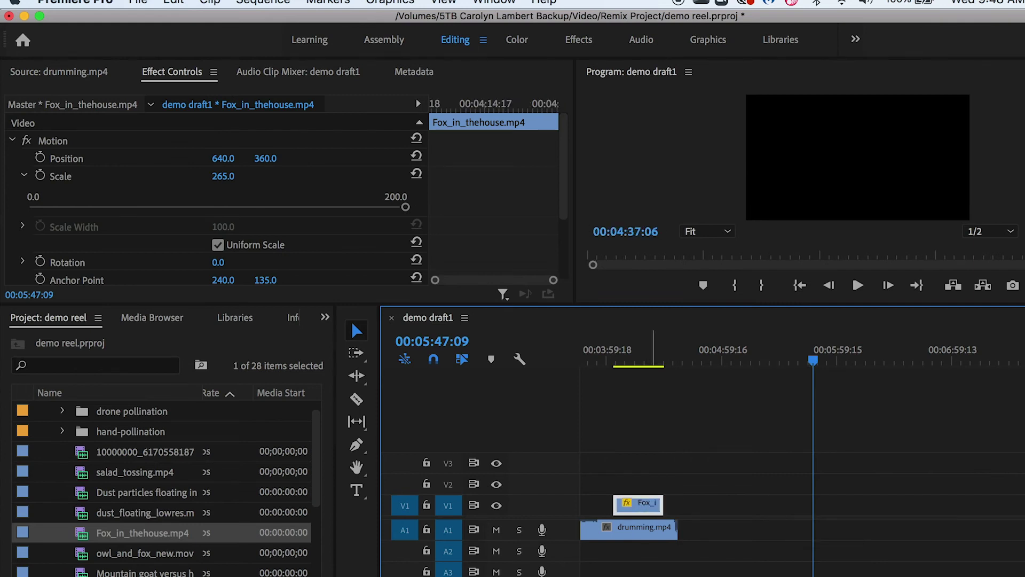
scroll(656, 507, up, 3)
drag(792, 507, 756, 505)
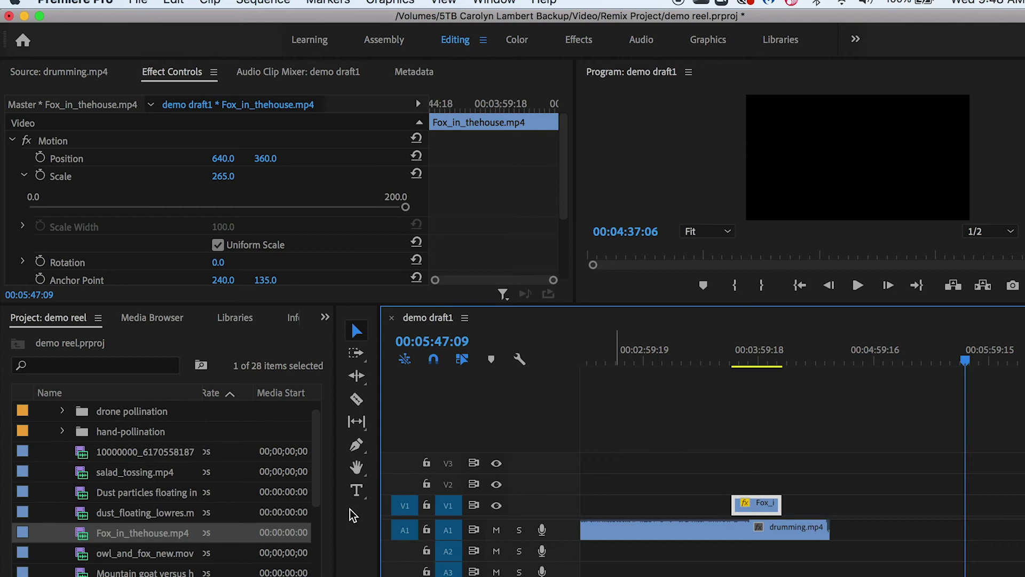
- Add salad_tossing.mp4 to V1/A1 after the existing clips and scrub to preview it
click(136, 475)
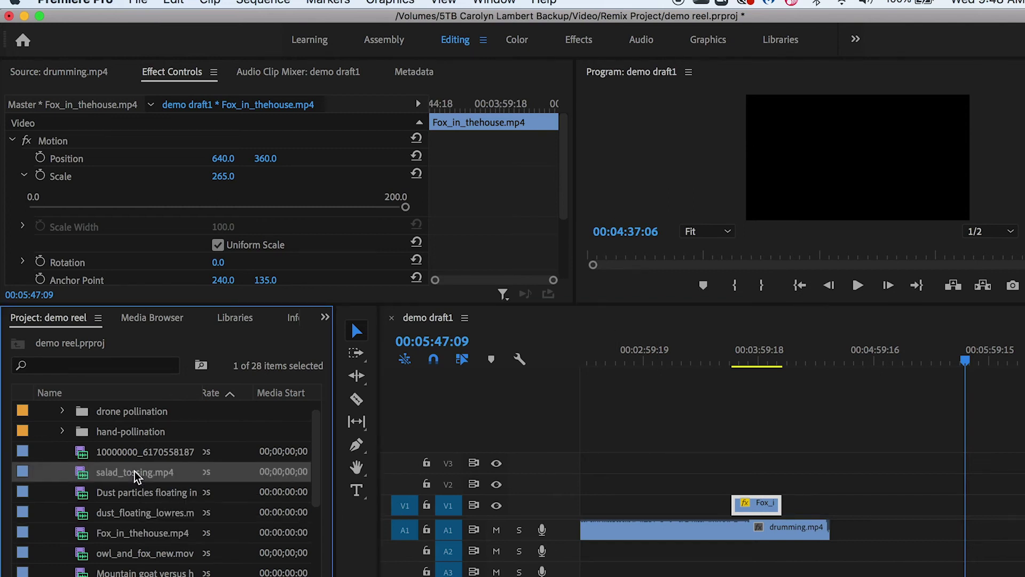
drag(133, 476, 866, 515)
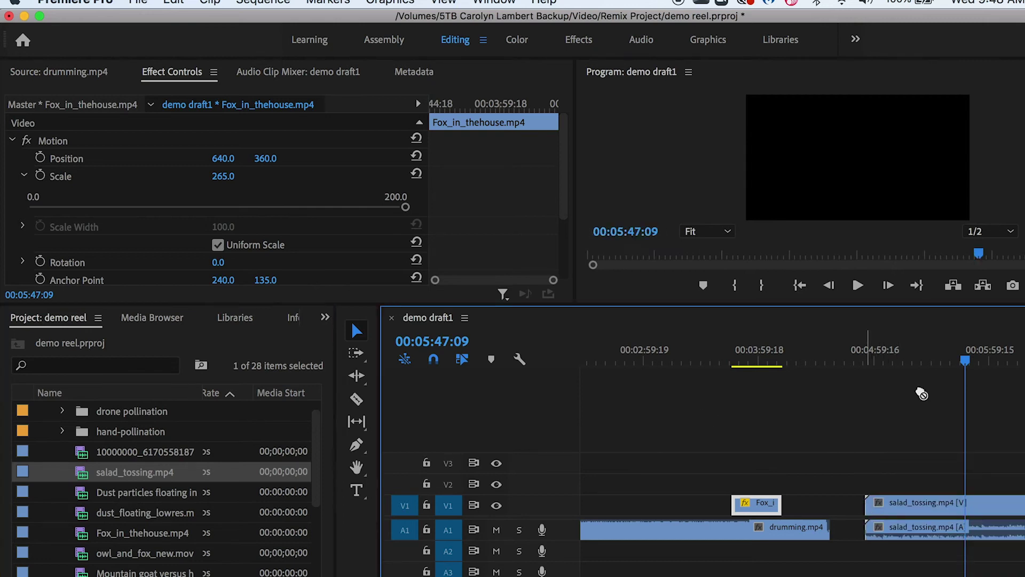
click(915, 361)
mouse_move(917, 364)
mouse_down()
mouse_move(897, 359)
mouse_move(933, 366)
mouse_move(917, 366)
mouse_up()
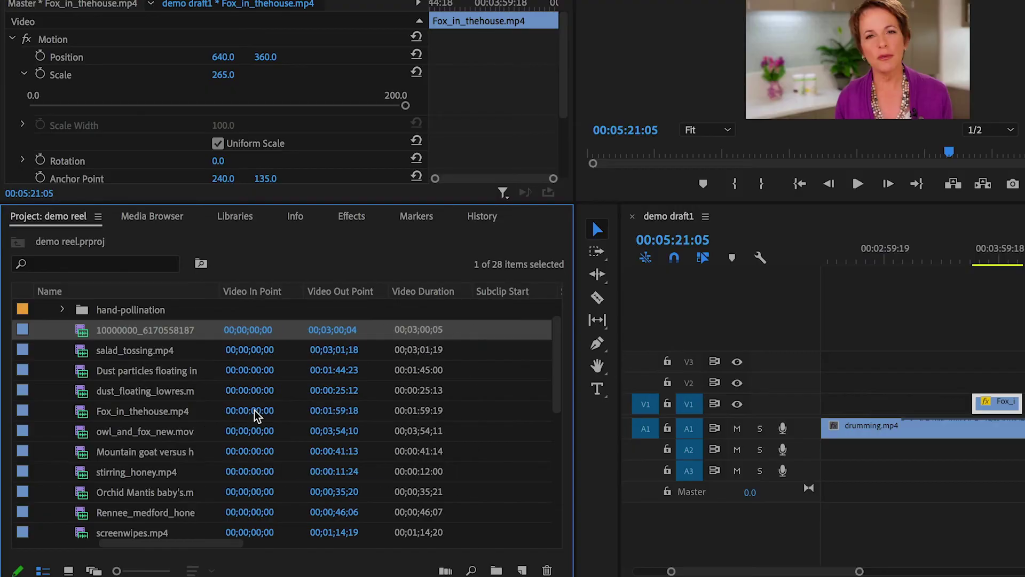
- Compare resolutions of salad_tossing.mp4, Dust particles and owl_and_fox_new.mov, then widen the Timeline panel
scroll(256, 416, up, 3)
scroll(256, 416, right, 6)
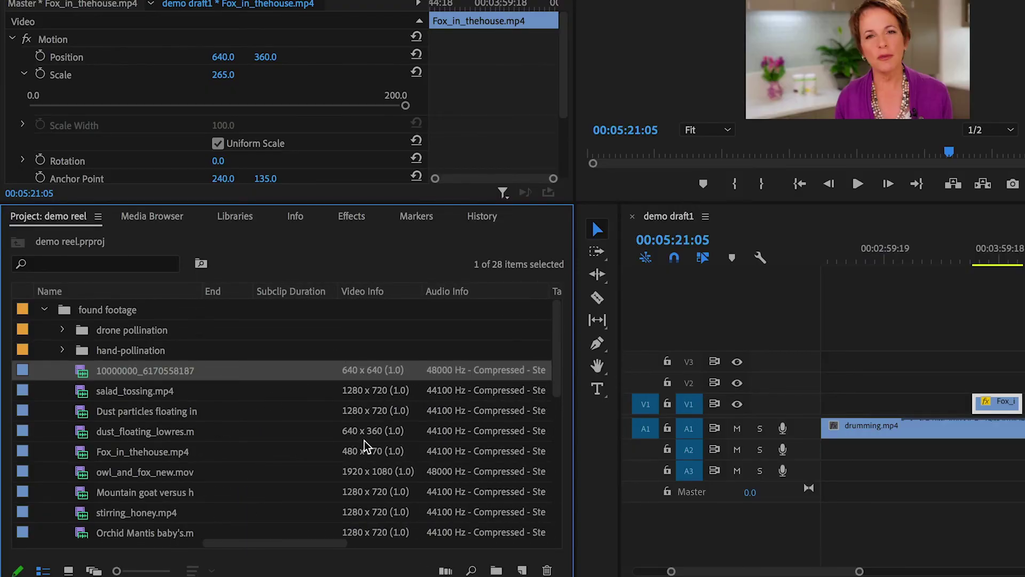
scroll(364, 446, down, 2)
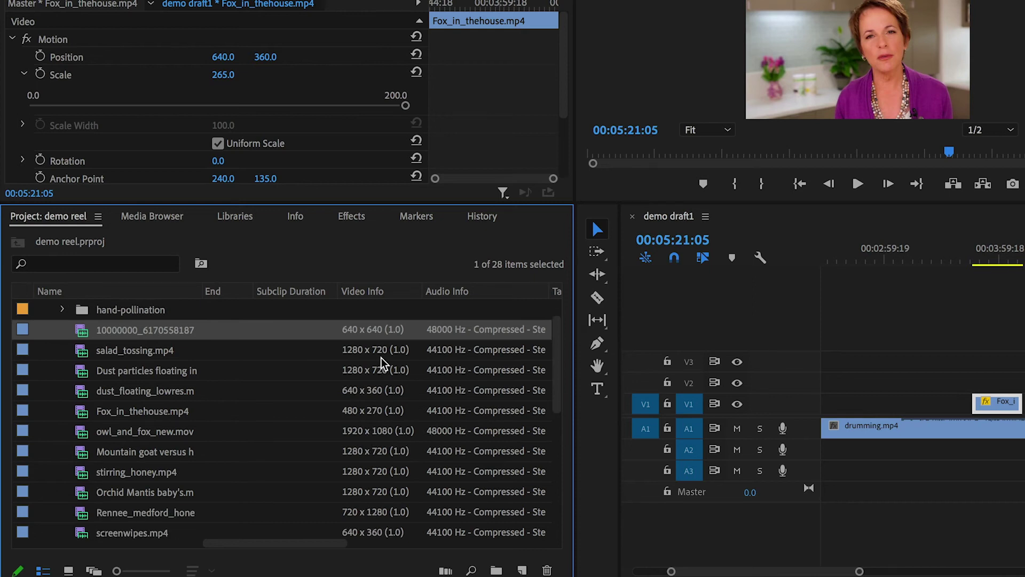
click(358, 352)
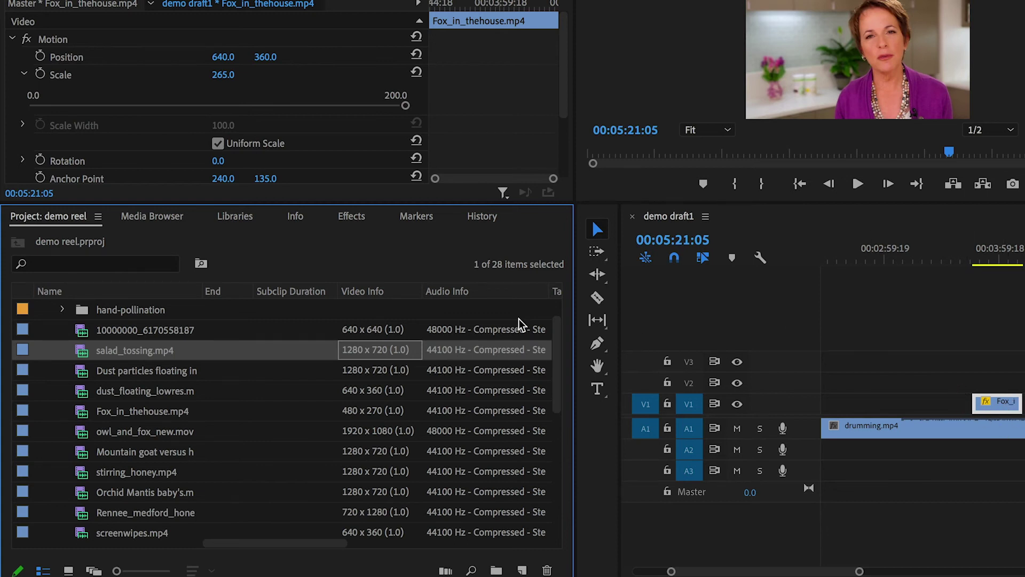
click(378, 371)
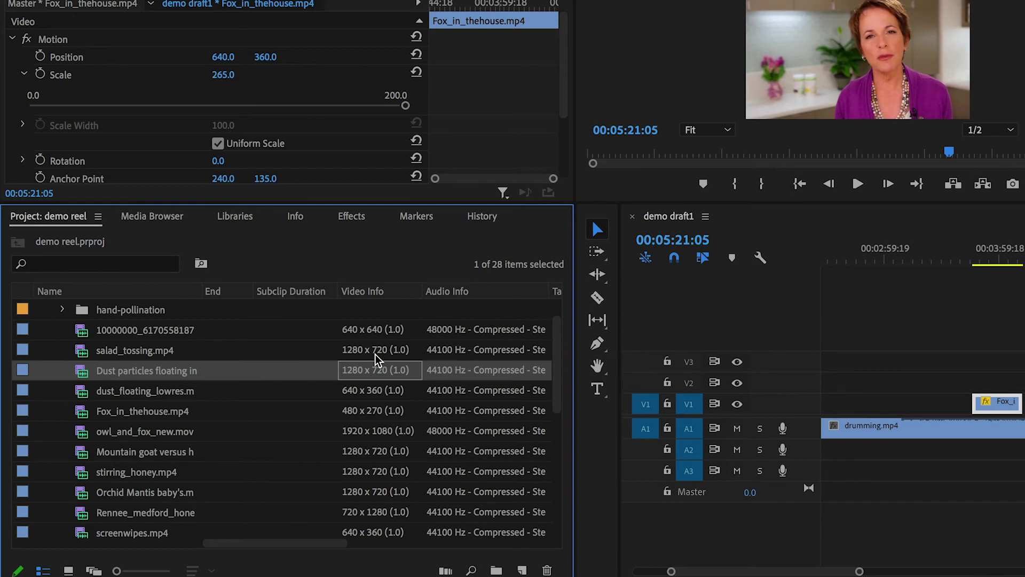
click(378, 431)
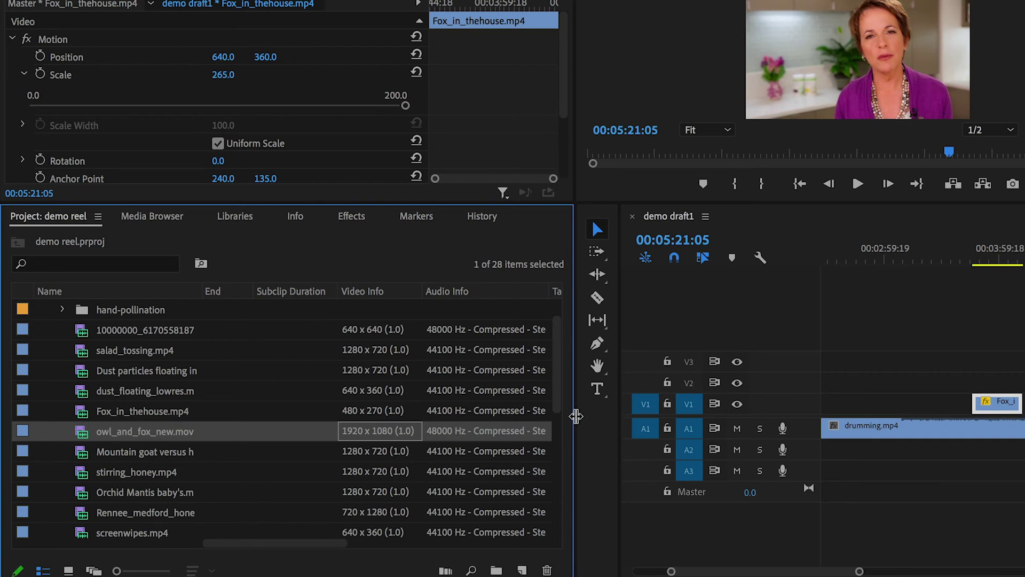
drag(575, 422, 303, 422)
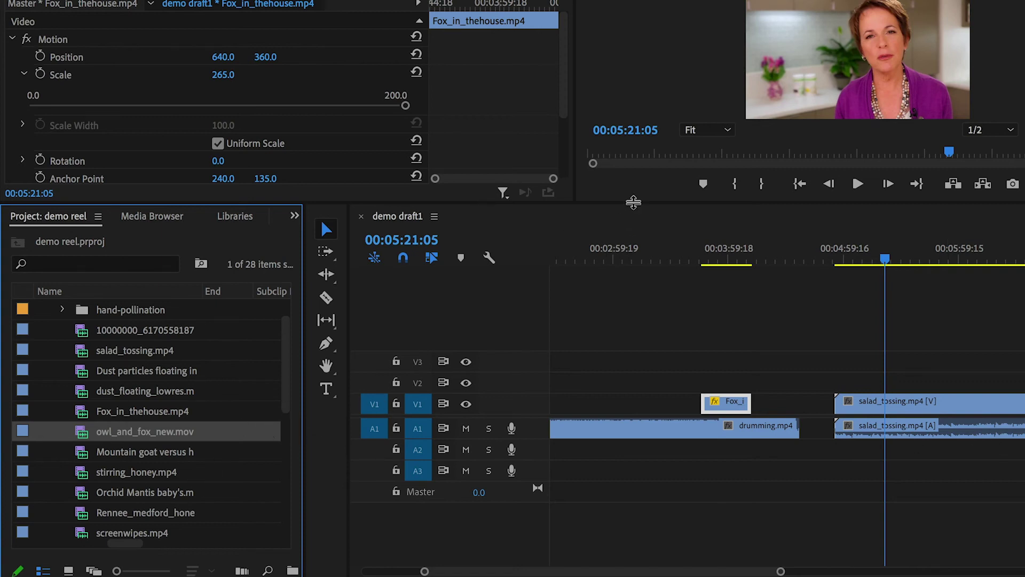
- Delete the second salad_tossing clip and its gap so the salad clips join
drag(625, 204, 615, 343)
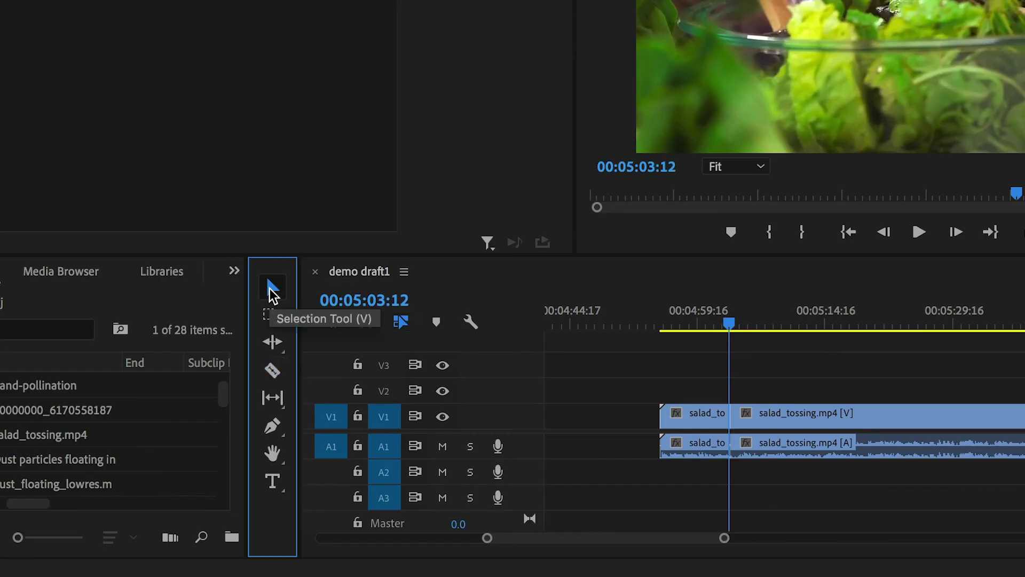
click(832, 426)
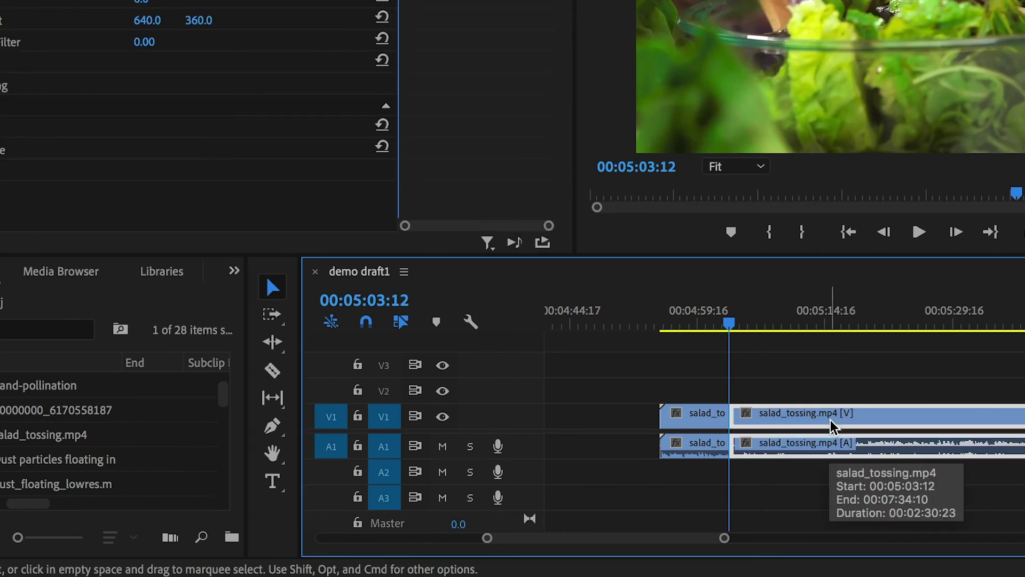
key(Delete)
click(834, 421)
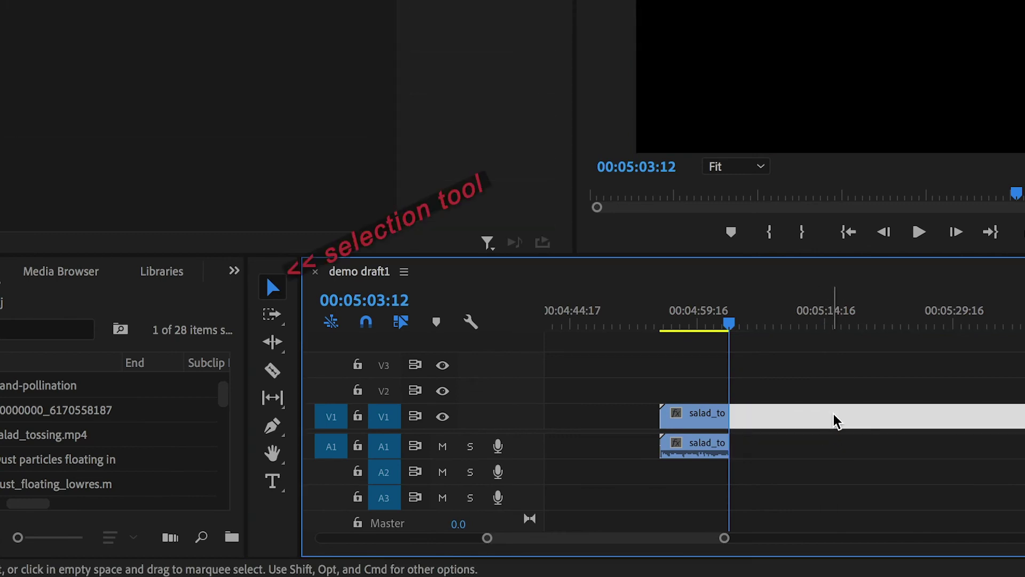
scroll(834, 421, down, 3)
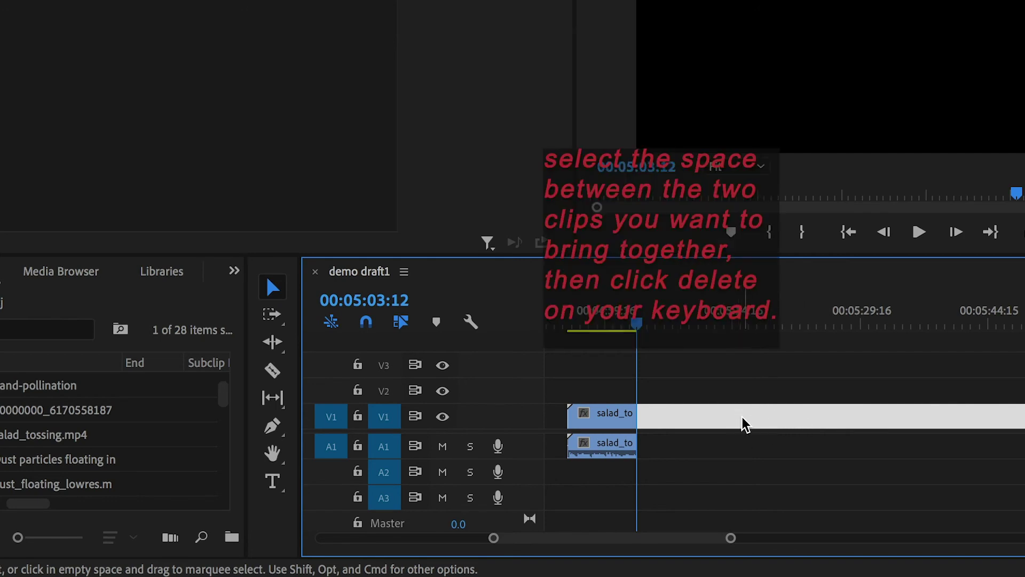
key(Delete)
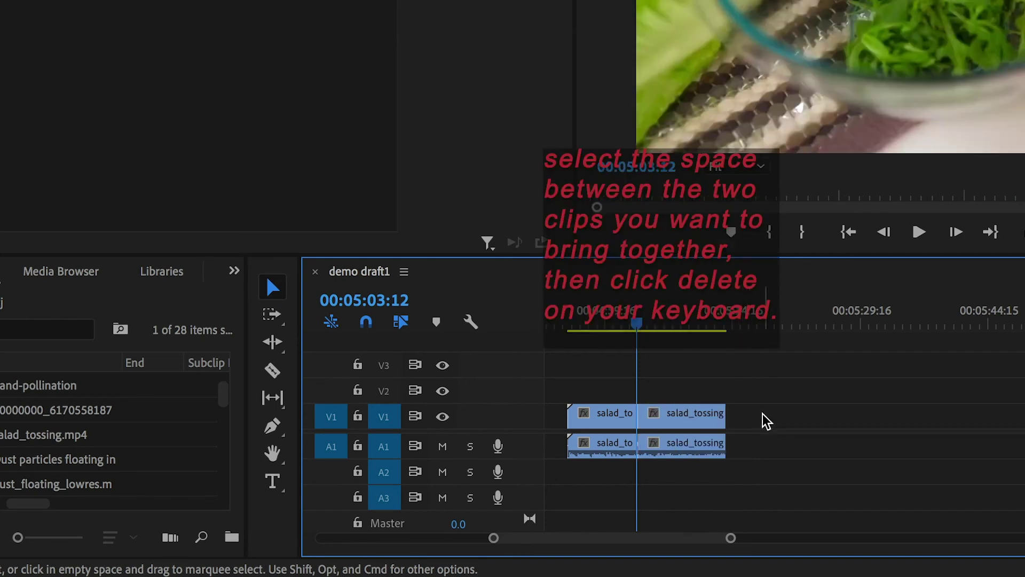
- Move the salad_tossing clips onto V1 and A2, then slide the right pair later
drag(619, 366, 700, 367)
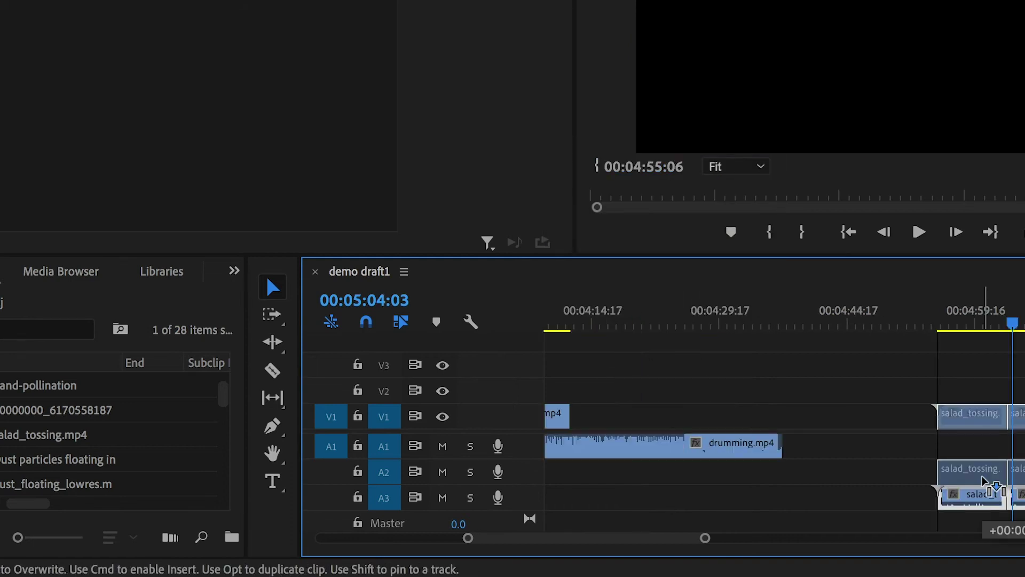
drag(983, 479, 677, 476)
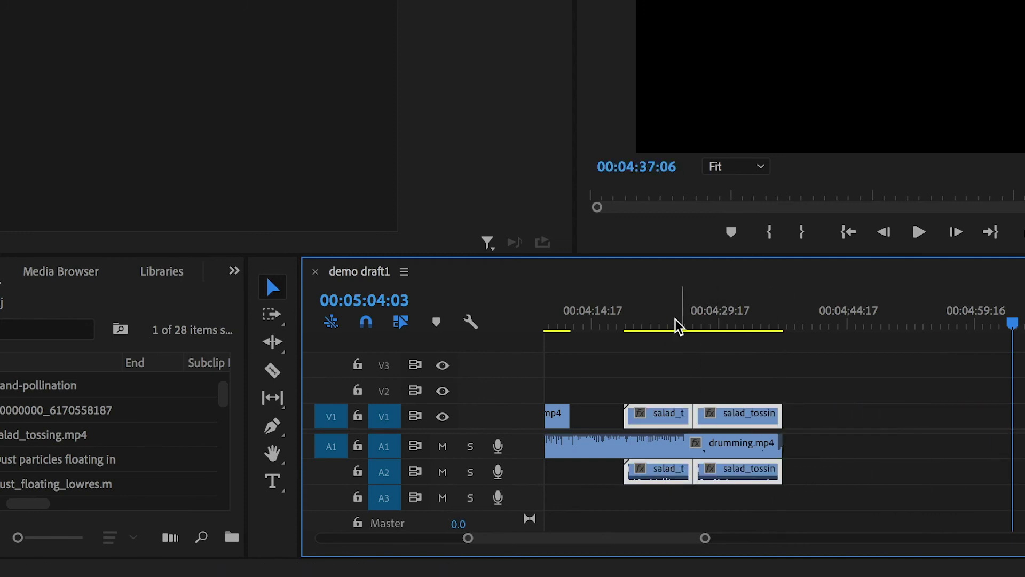
click(764, 398)
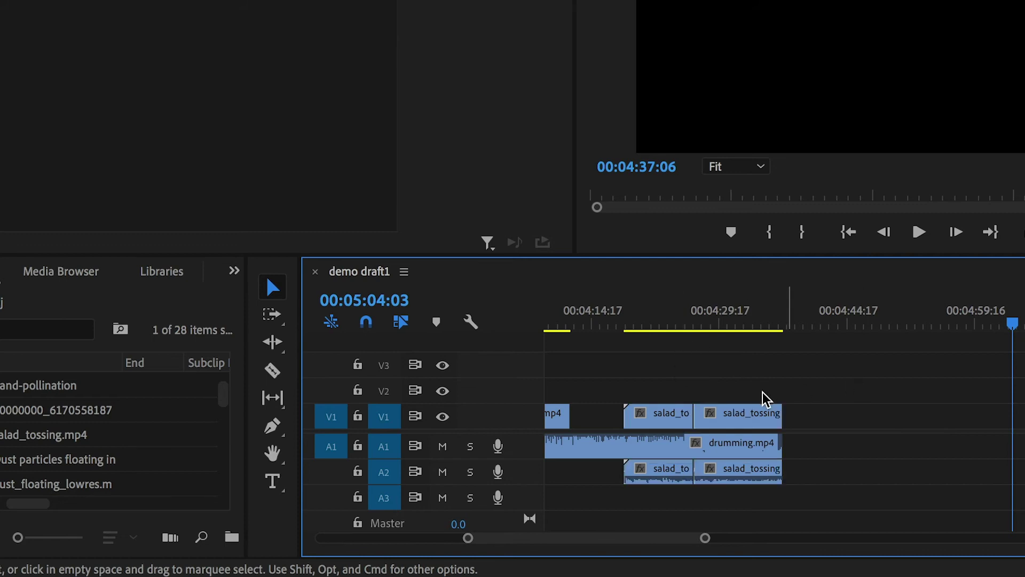
click(765, 419)
drag(766, 421, 870, 423)
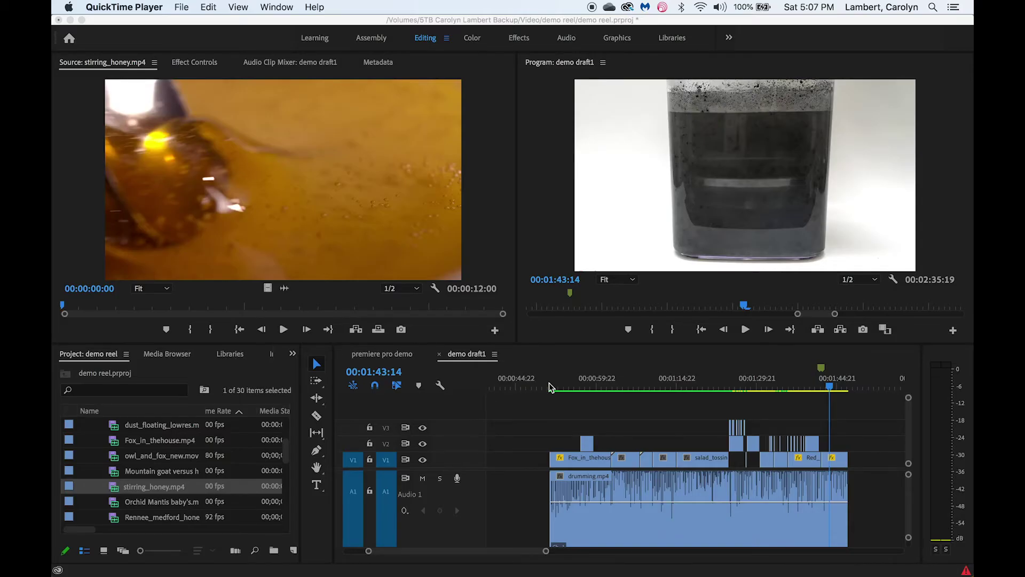
- Select and remove the empty stretch before drumming.mp4 so demo draft1 starts at 00:00:00:00
click(551, 386)
click(556, 386)
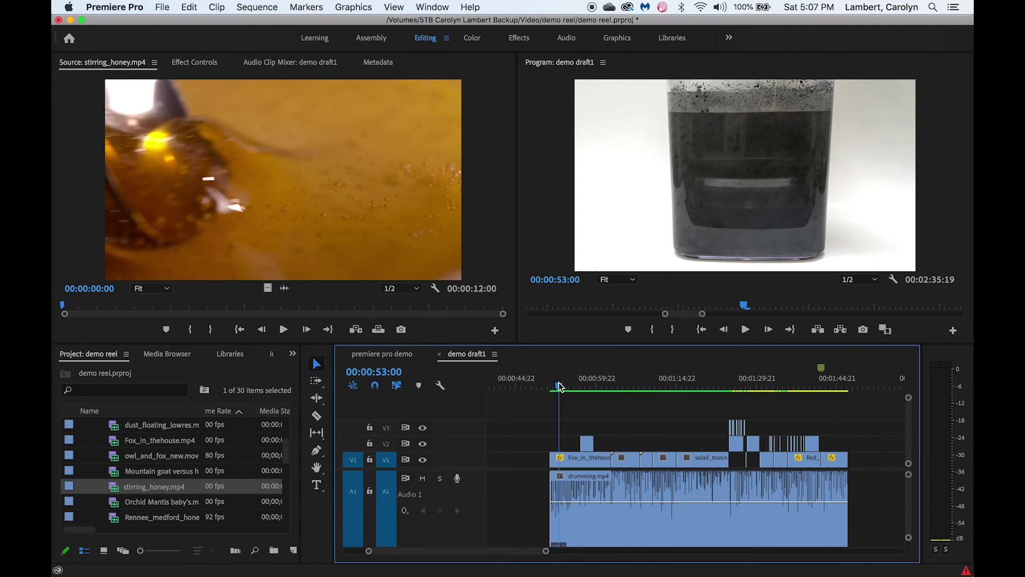
click(552, 386)
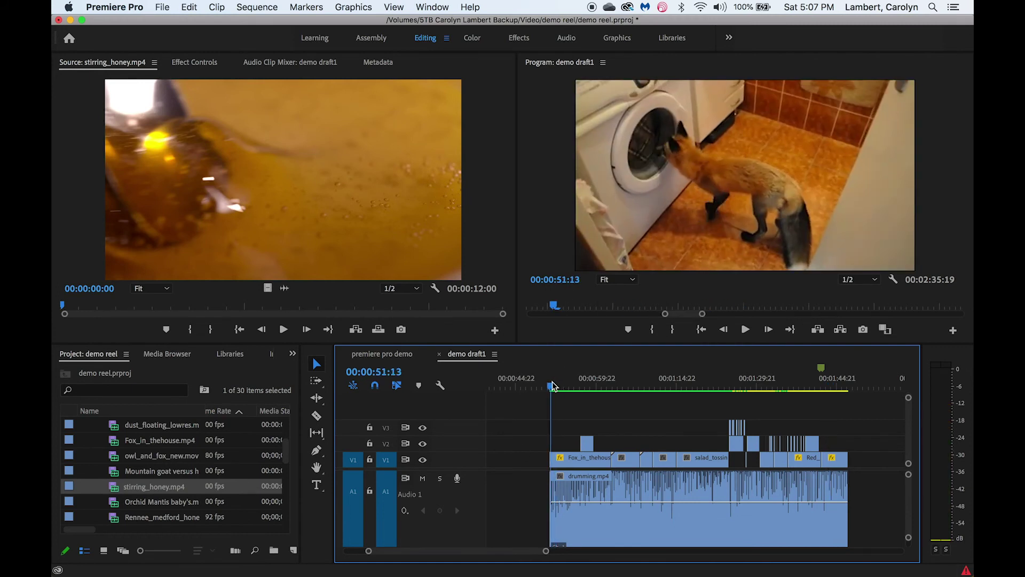
scroll(520, 455, up, 3)
scroll(520, 459, up, 2)
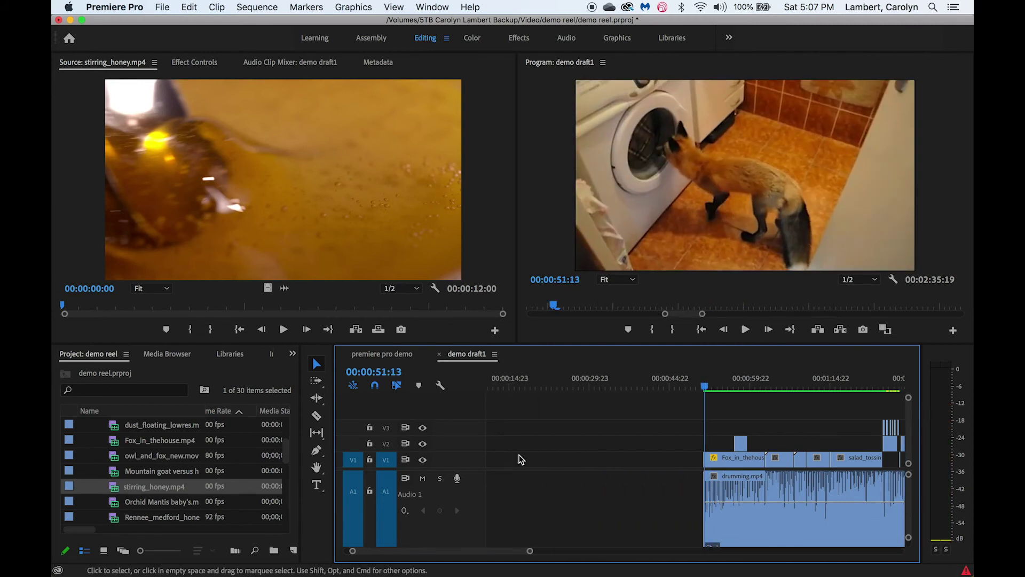
scroll(576, 505, up, 2)
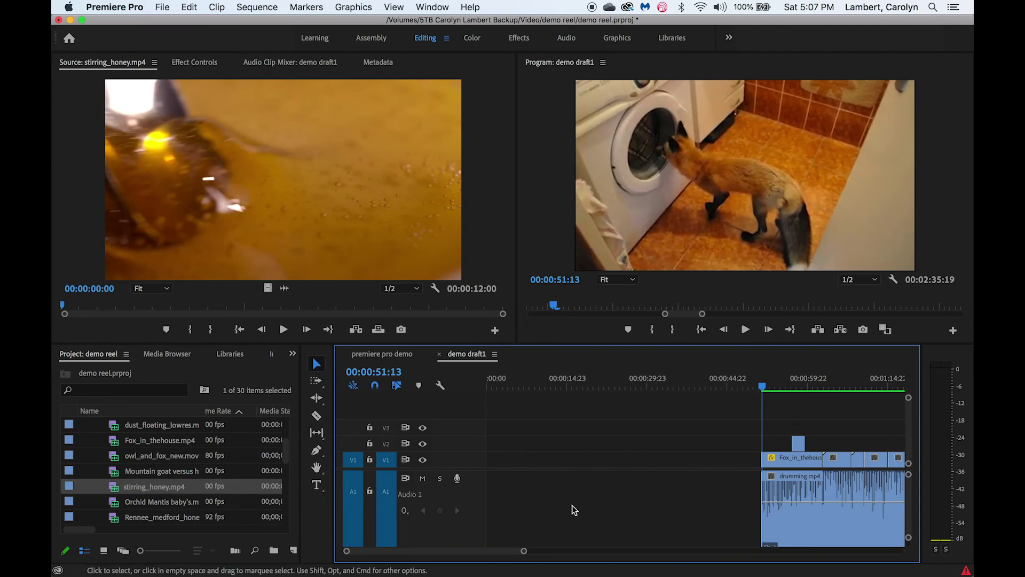
click(635, 498)
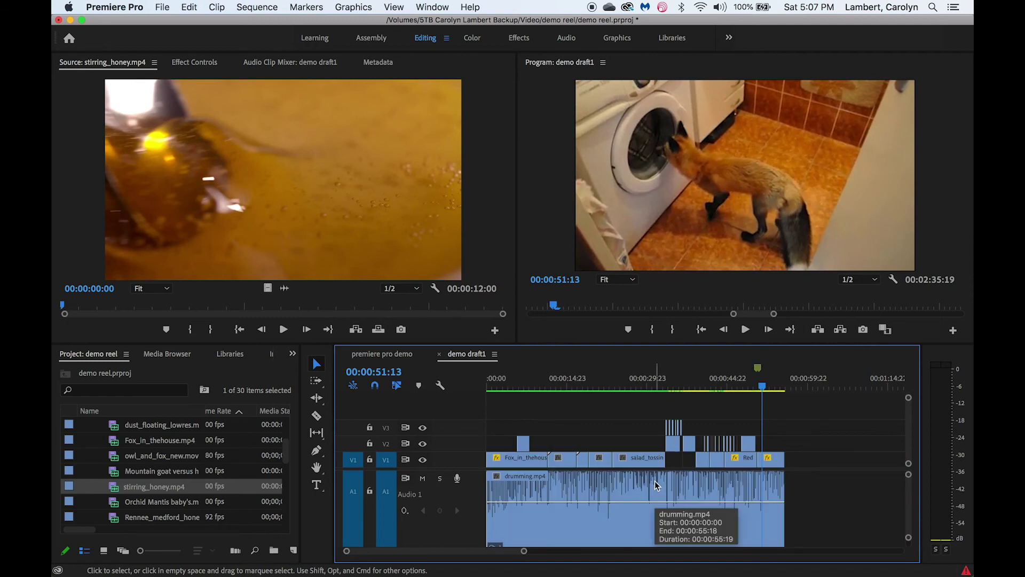
drag(765, 388, 788, 390)
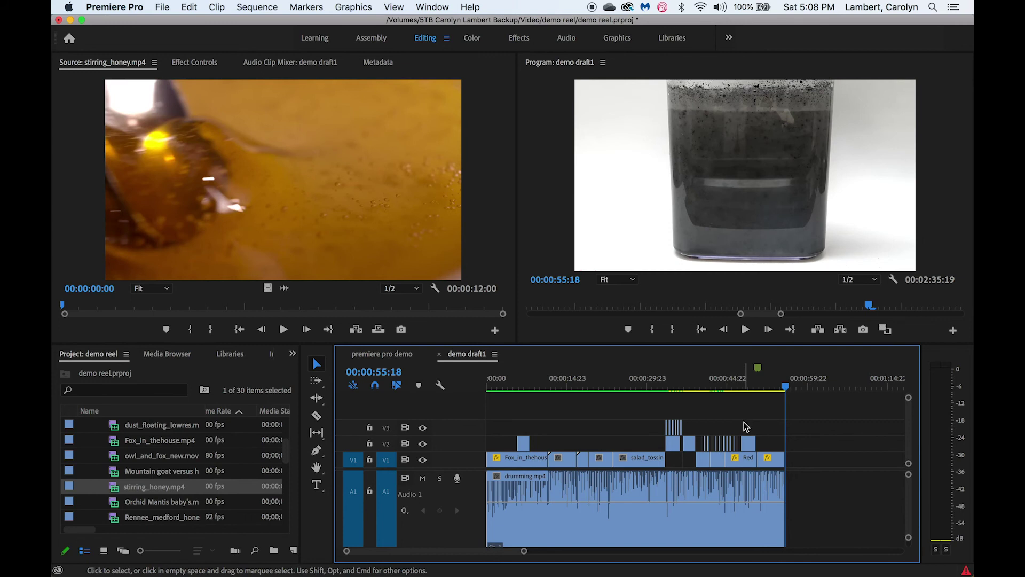
- Set the Out point at the sequence end and the In point at 00:00:33:09
drag(786, 385, 789, 386)
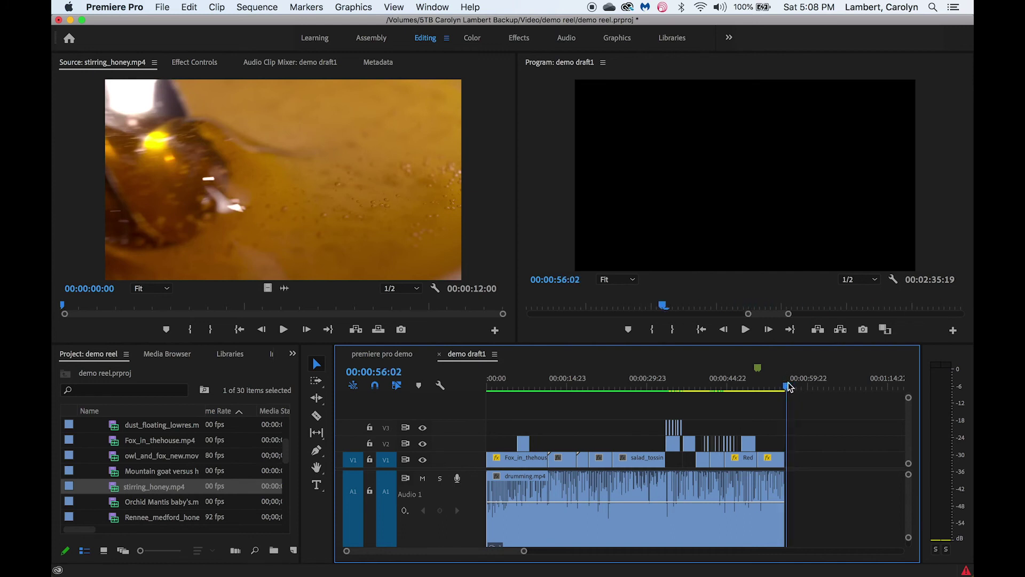
key(o)
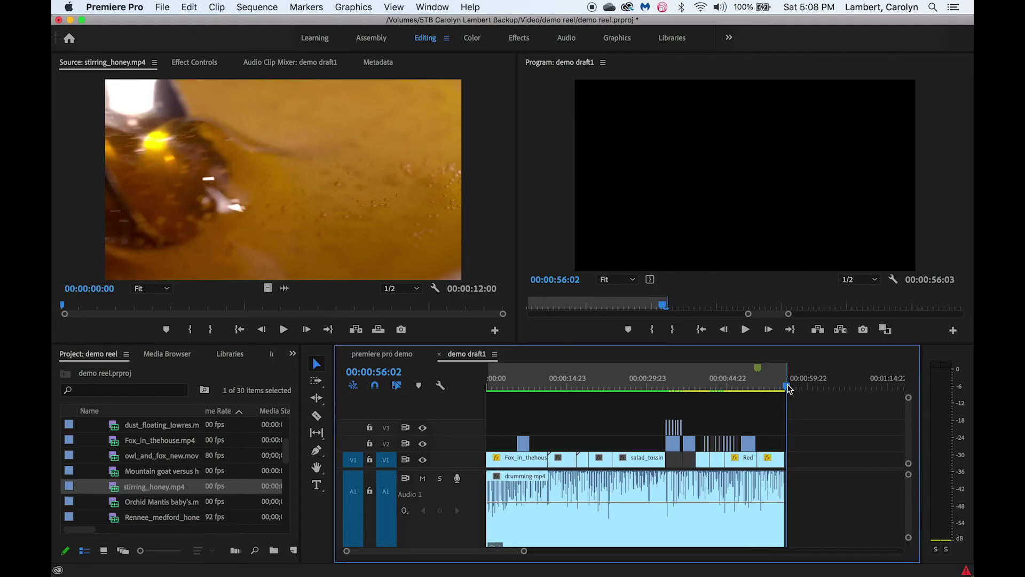
drag(973, 305, 769, 284)
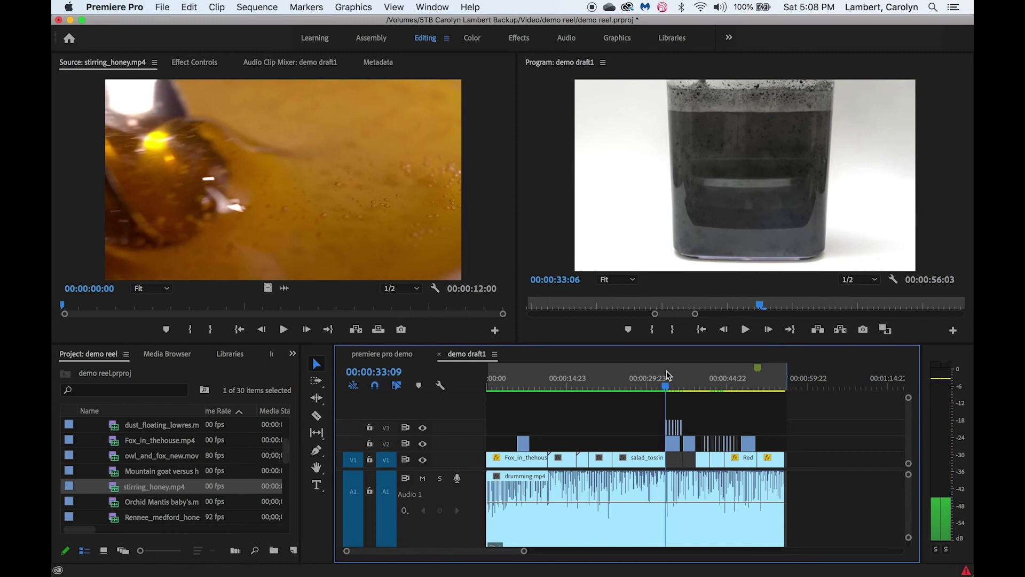
key(i)
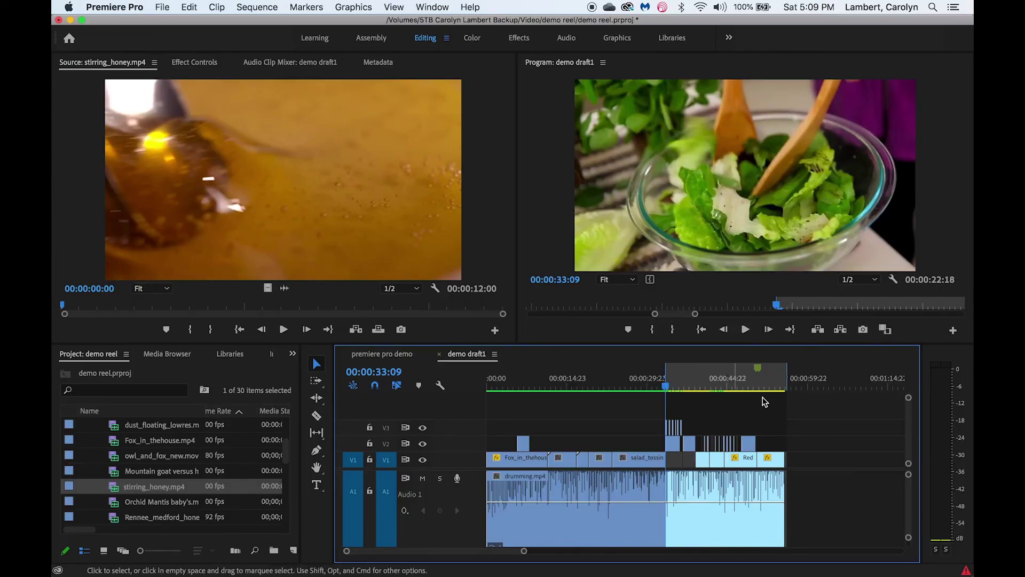
drag(671, 398, 483, 384)
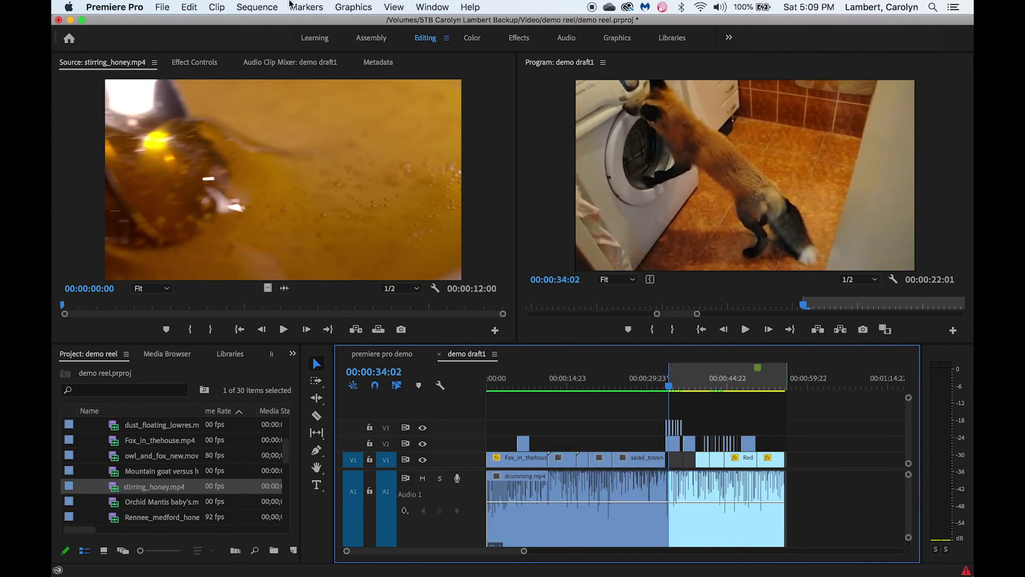
- Run Sequence > Render In to Out on demo draft1's marked range
click(257, 7)
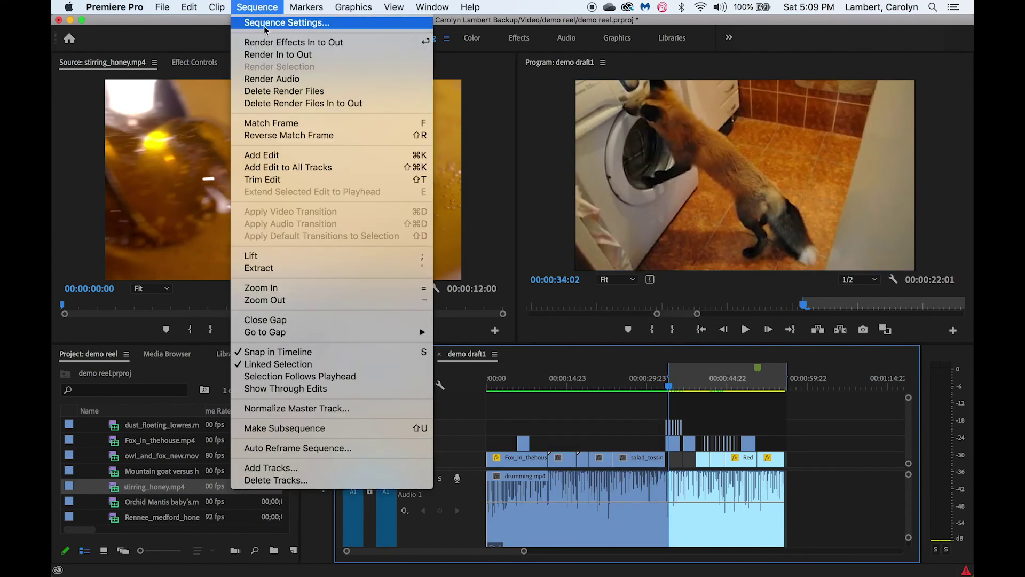
click(269, 55)
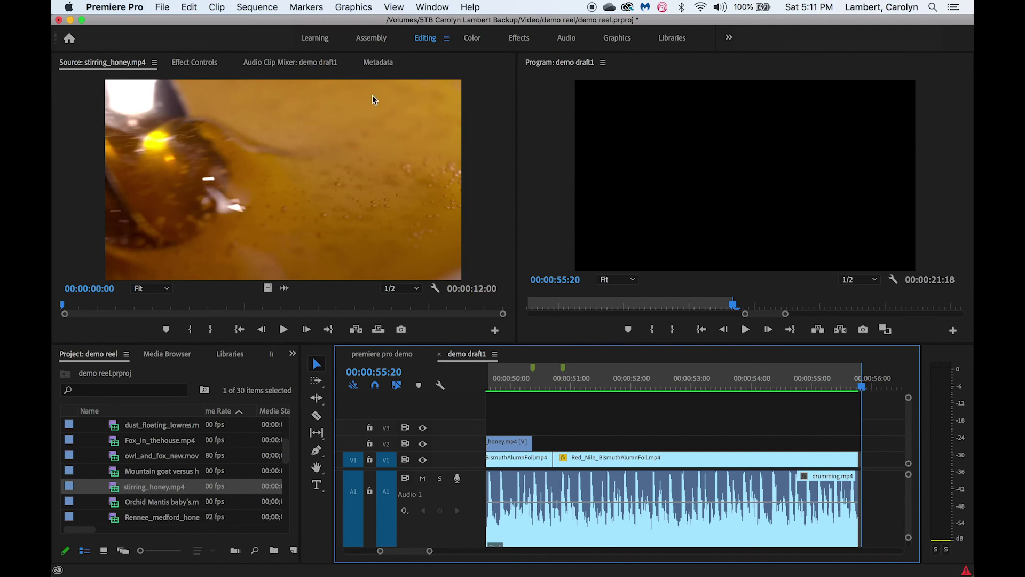
- Open Export Media for demo draft1, keeping H.264 and choosing the YouTube 720p HD preset
click(163, 7)
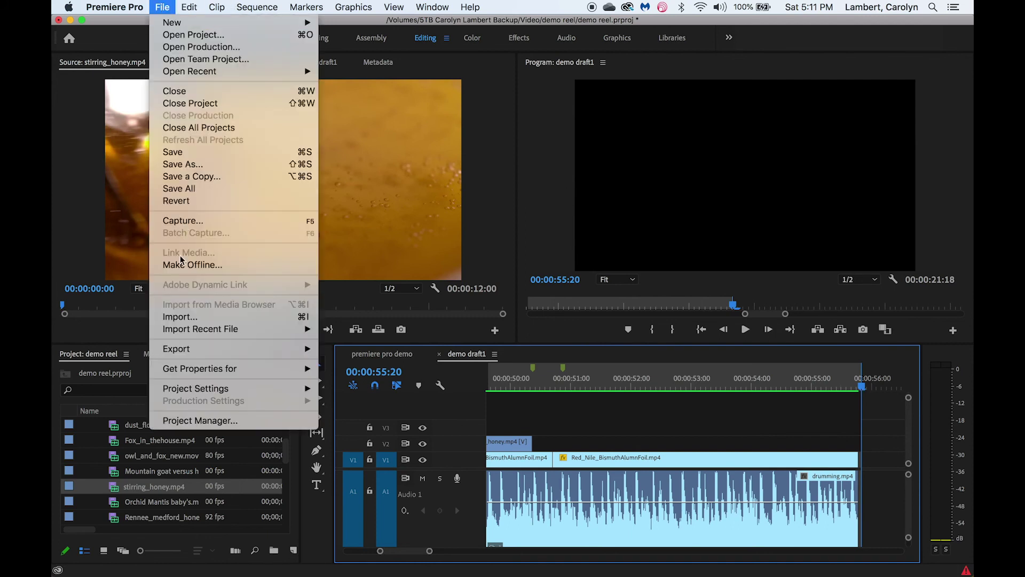
mouse_move(190, 350)
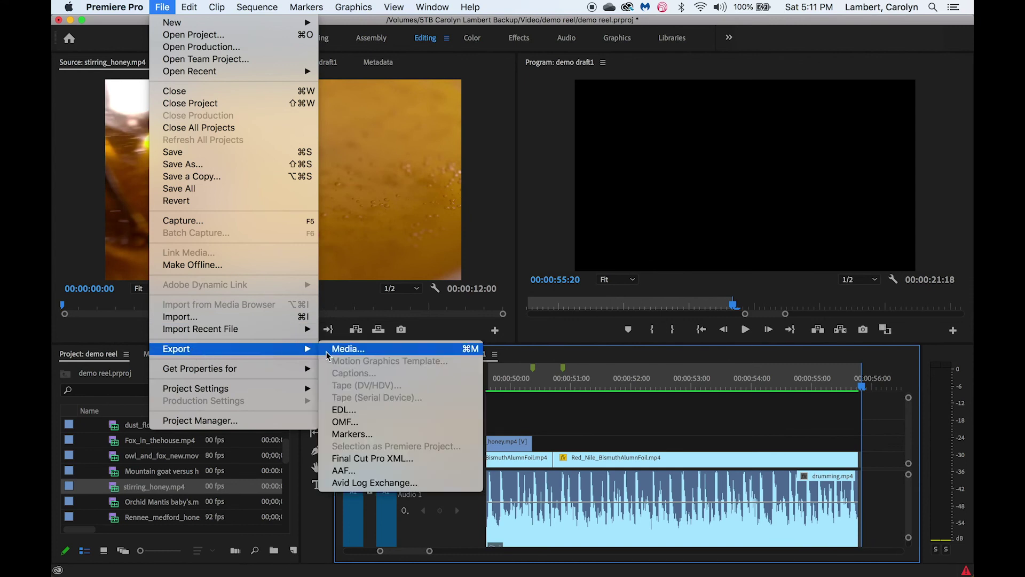
click(348, 351)
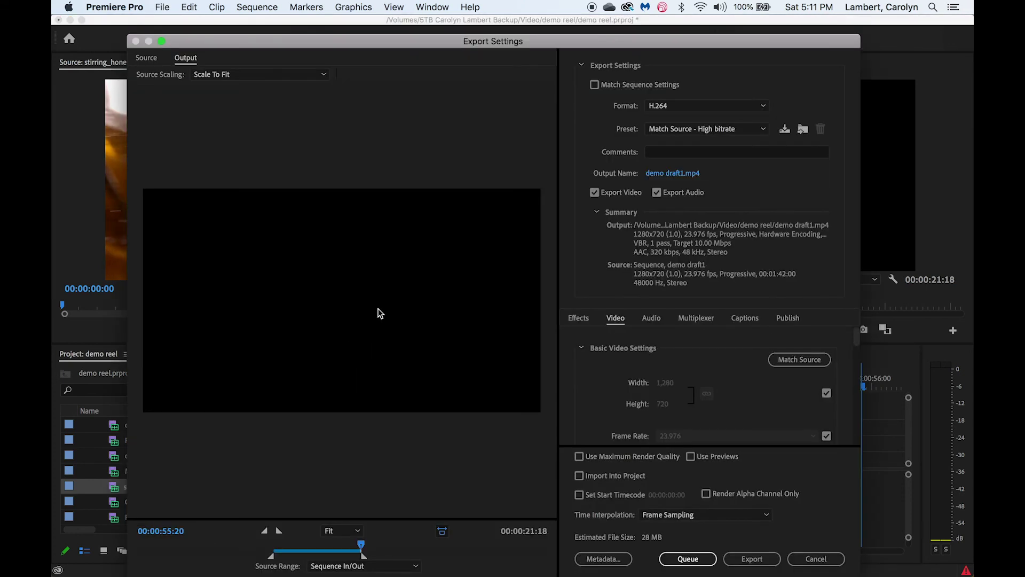
click(738, 109)
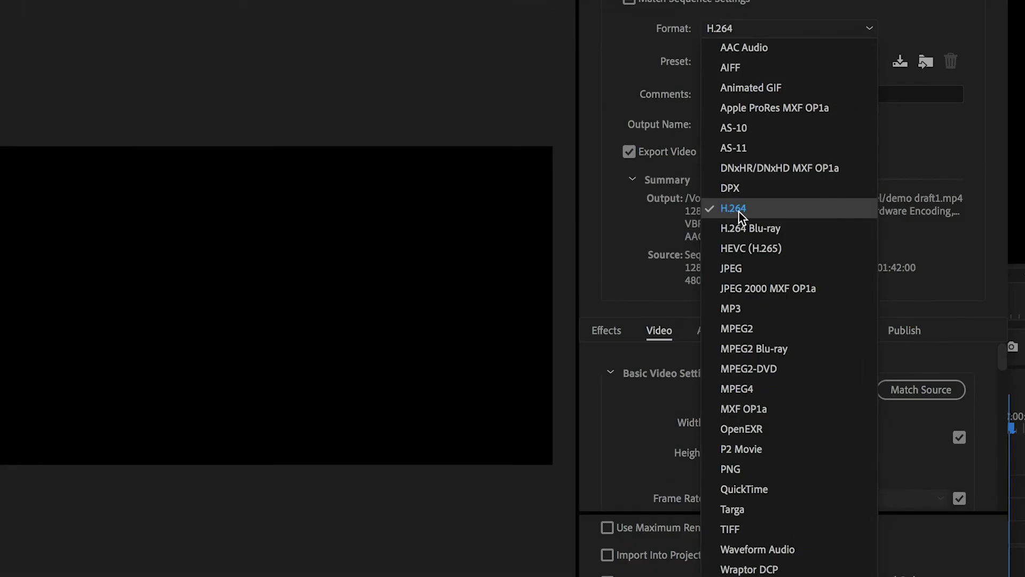
click(739, 211)
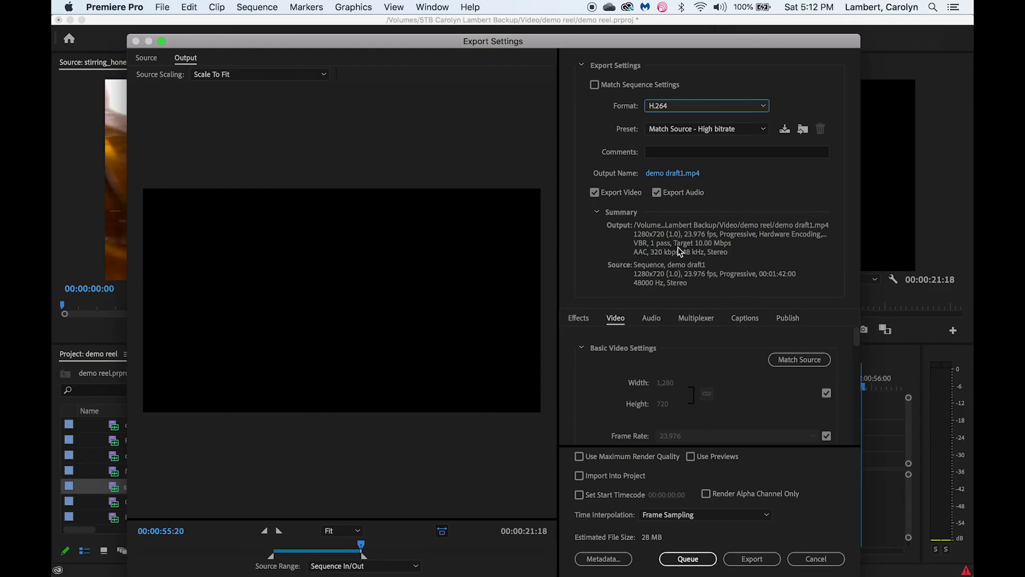
click(675, 129)
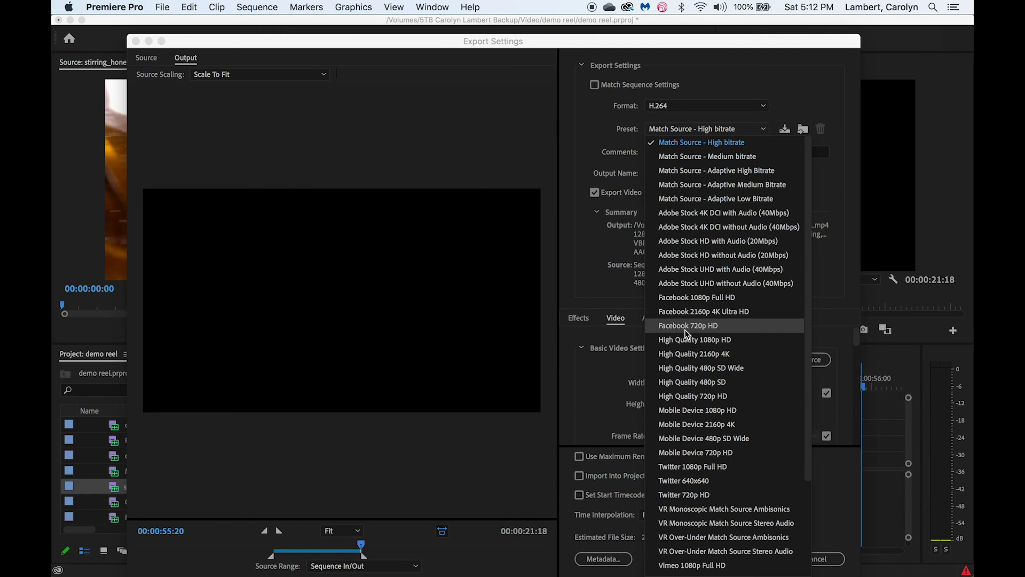
scroll(691, 373, down, 3)
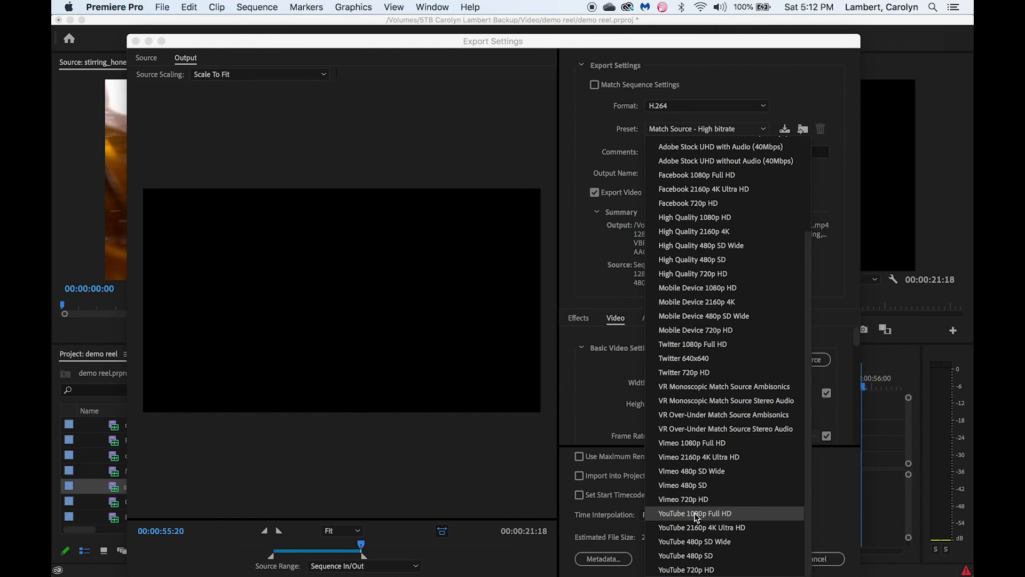
click(688, 569)
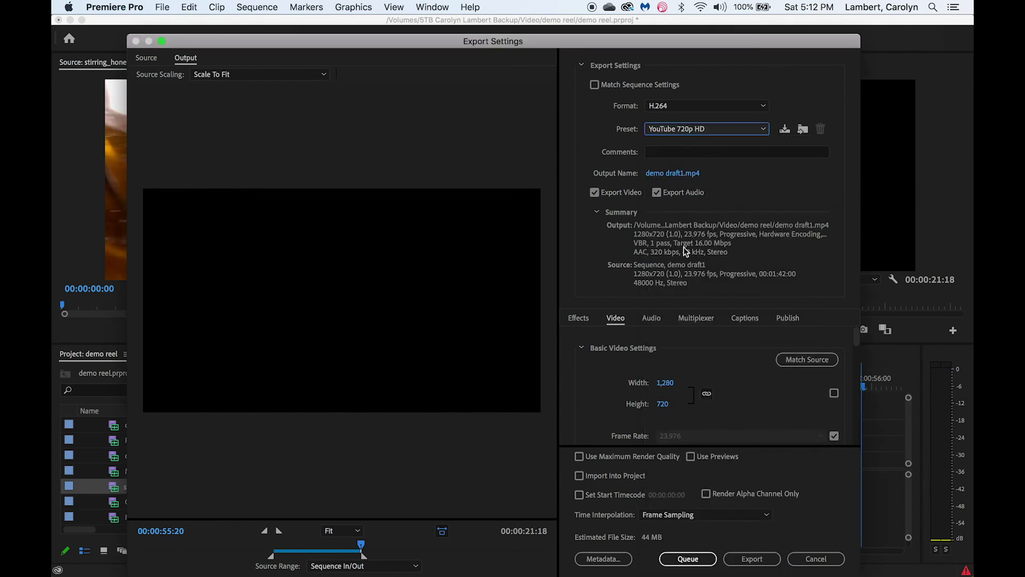
- Rename the output file to demoreel_export1
click(678, 174)
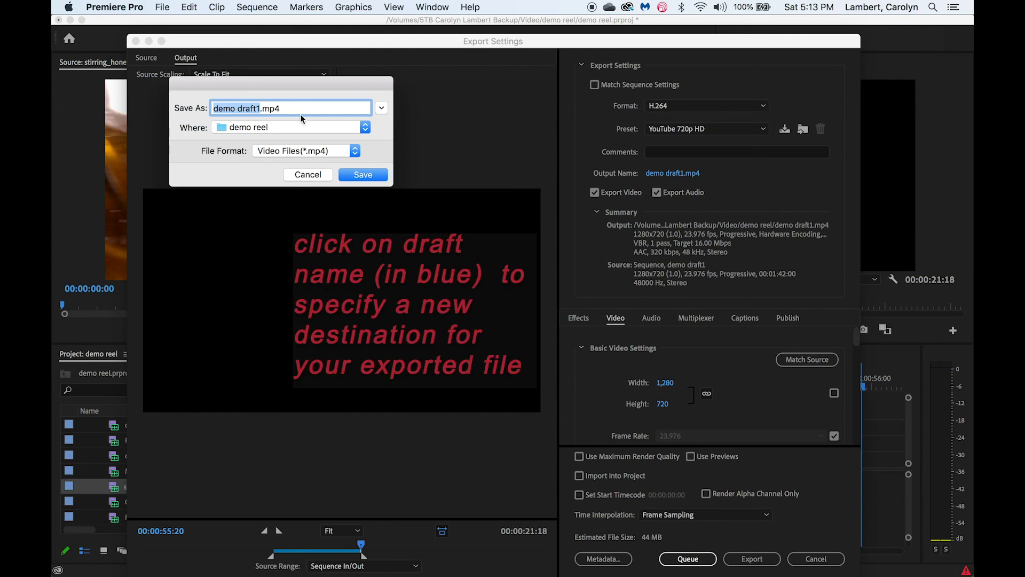
text(demorea)
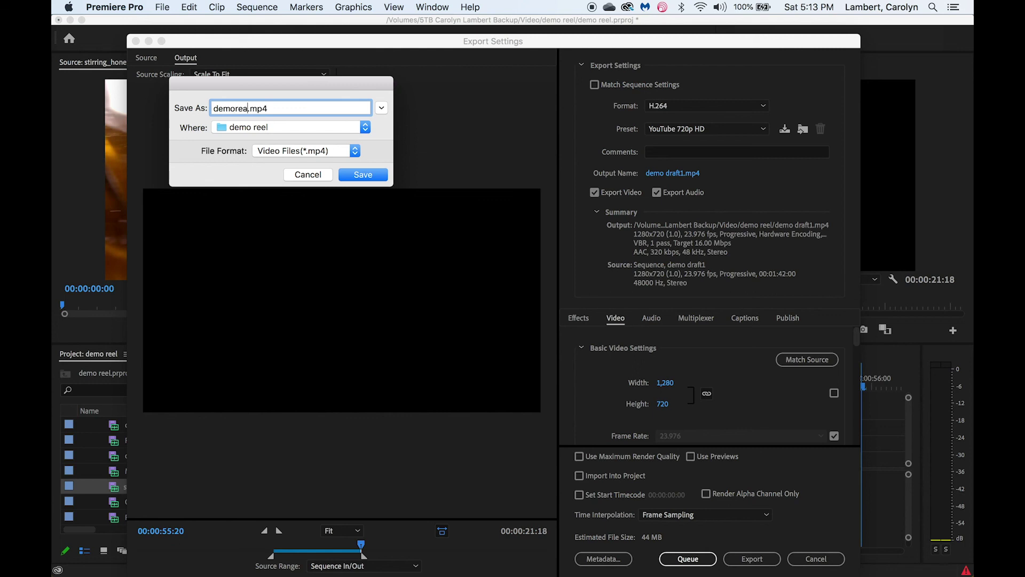
key(BackSpace)
text(el_export1)
- Browse to Video > demo reel and create a new folder named exports there
click(286, 127)
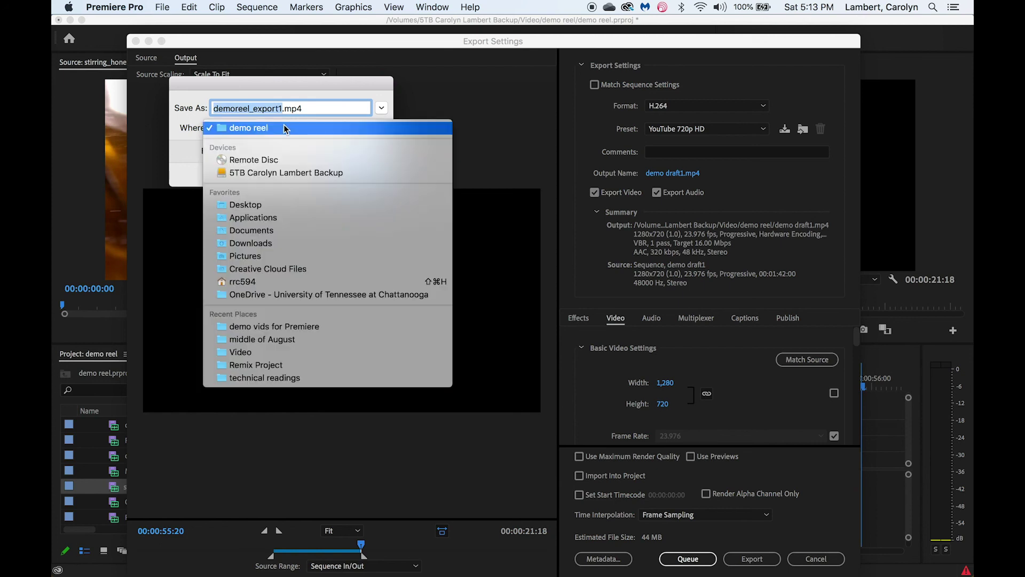
click(284, 128)
click(280, 128)
click(266, 327)
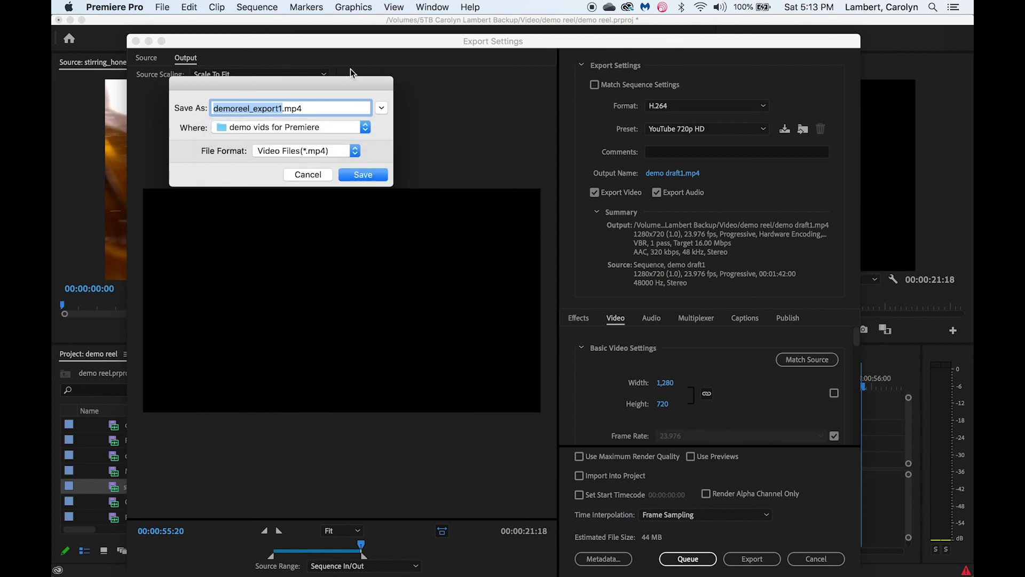
click(381, 109)
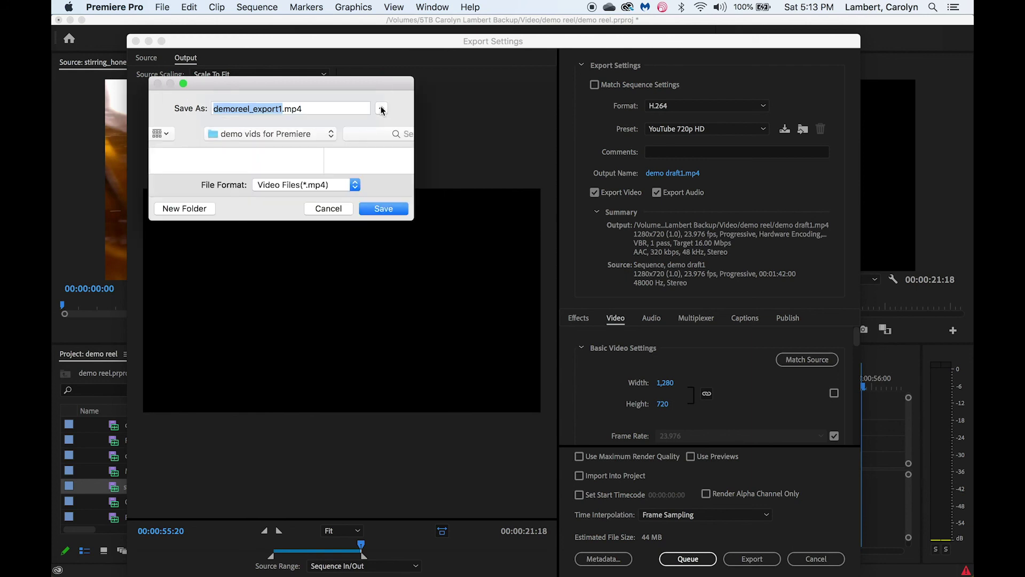
scroll(311, 265, left, 5)
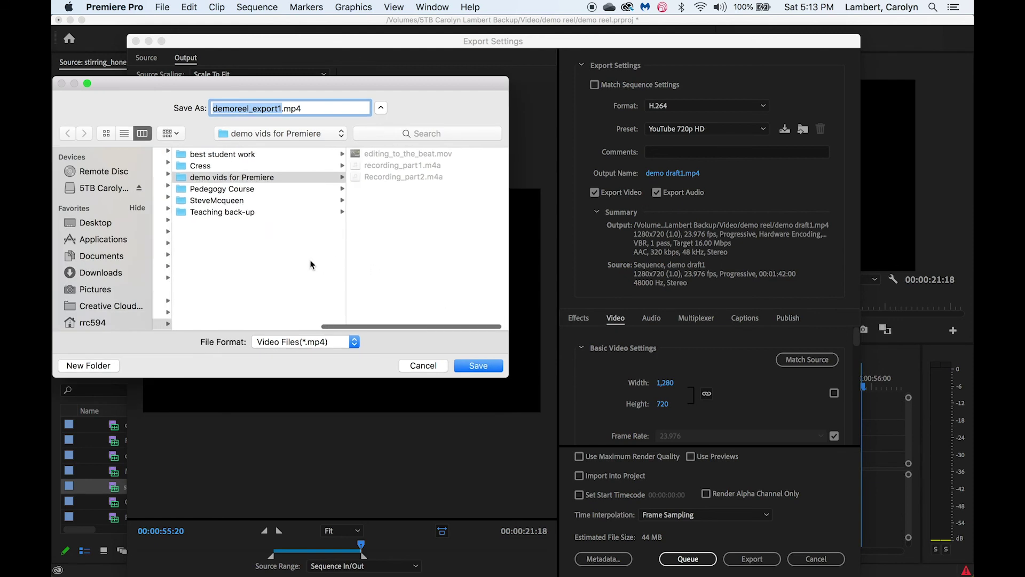
scroll(311, 264, down, 2)
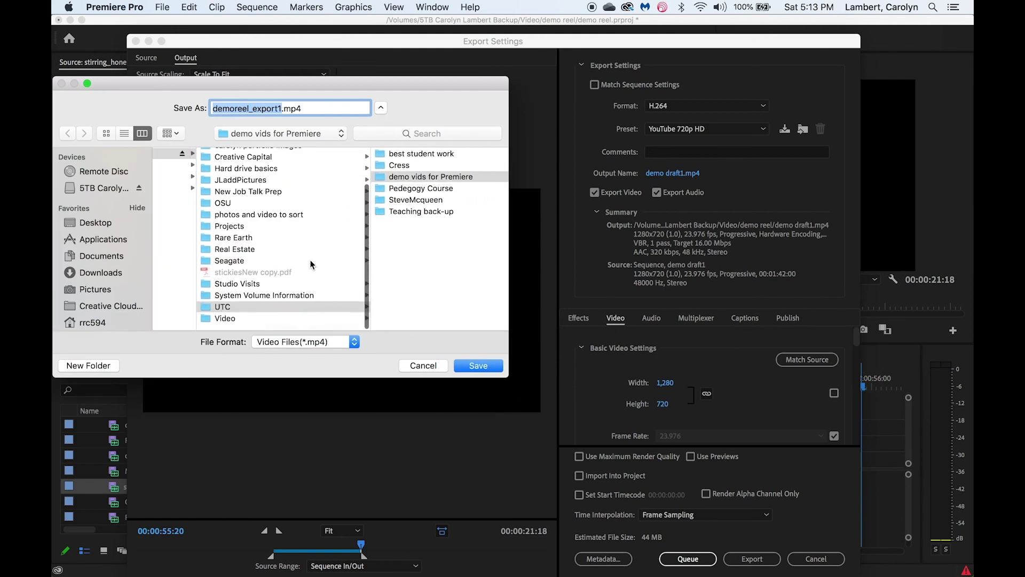
click(272, 324)
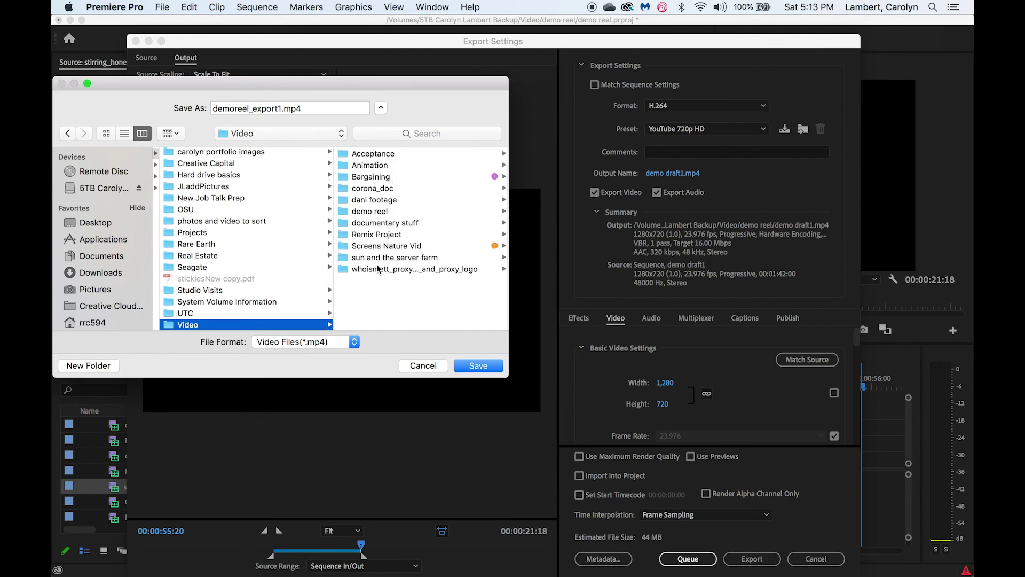
click(377, 213)
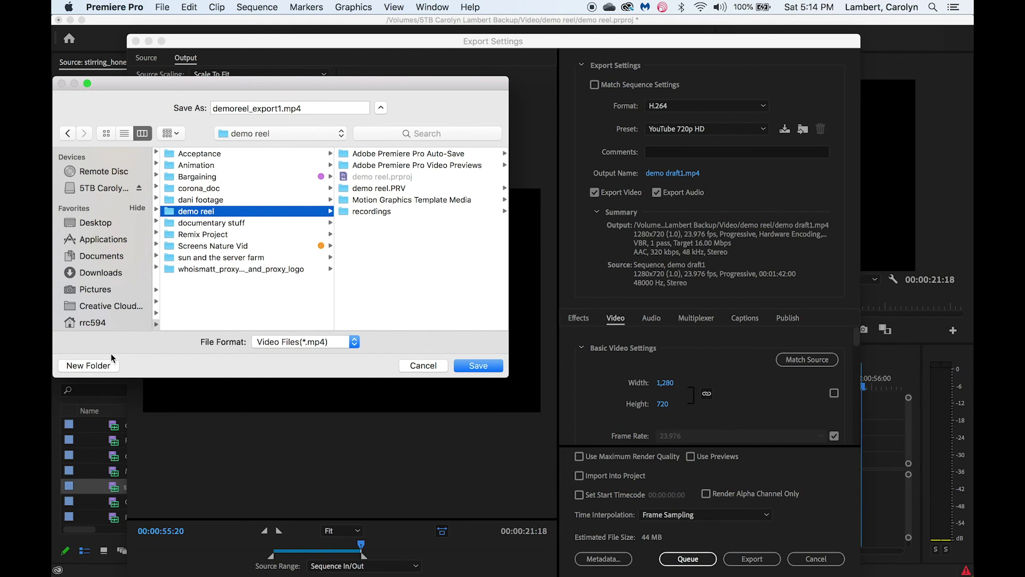
click(88, 365)
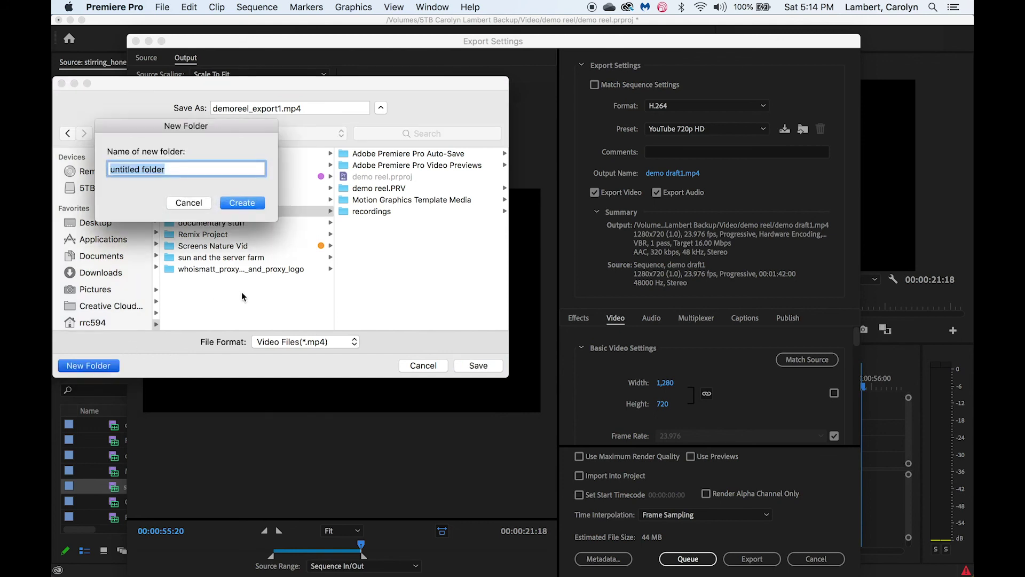
text(export)
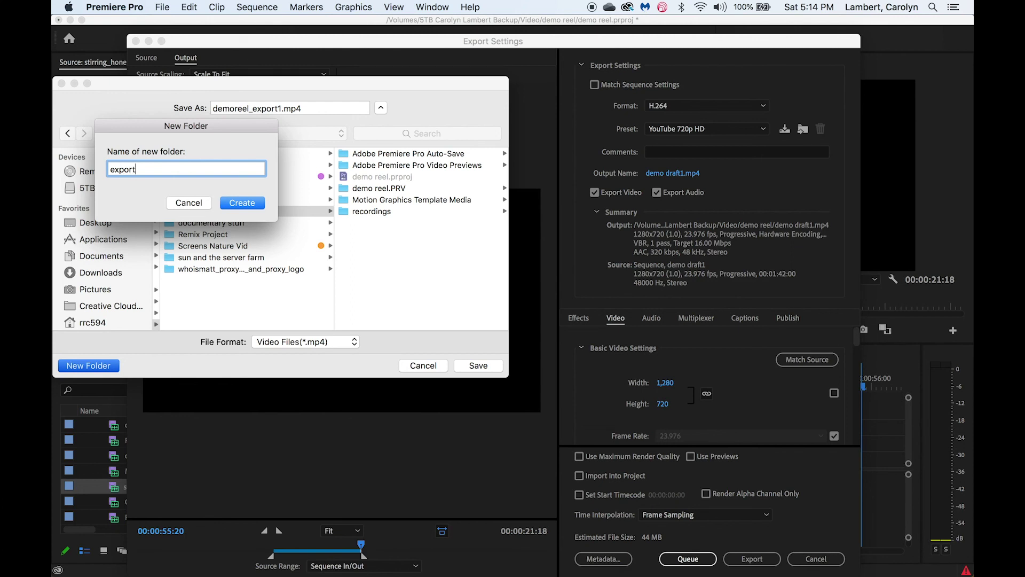
text(s)
key(Return)
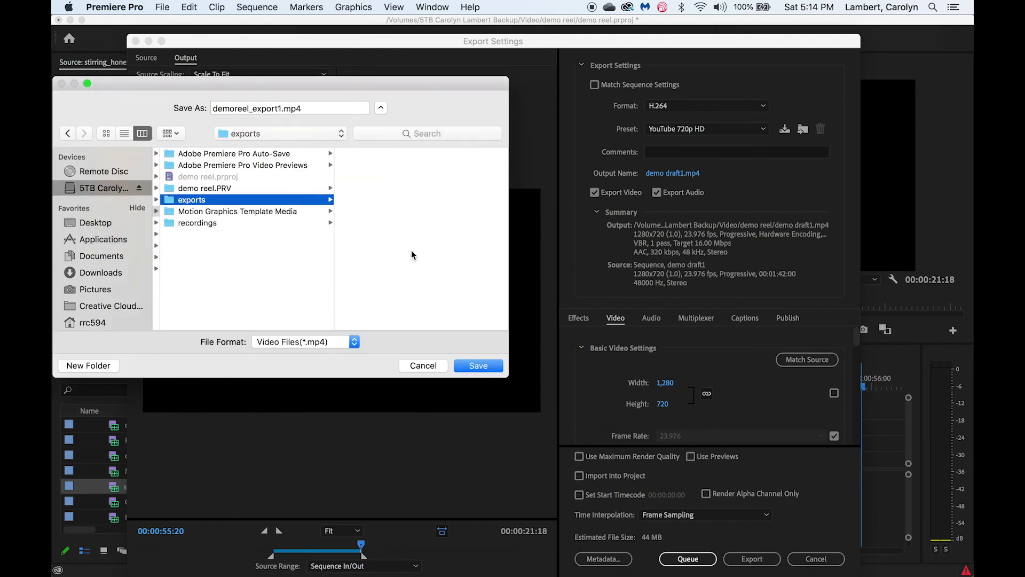
- Save demoreel_export1.mp4 into the exports folder and start the export
click(472, 367)
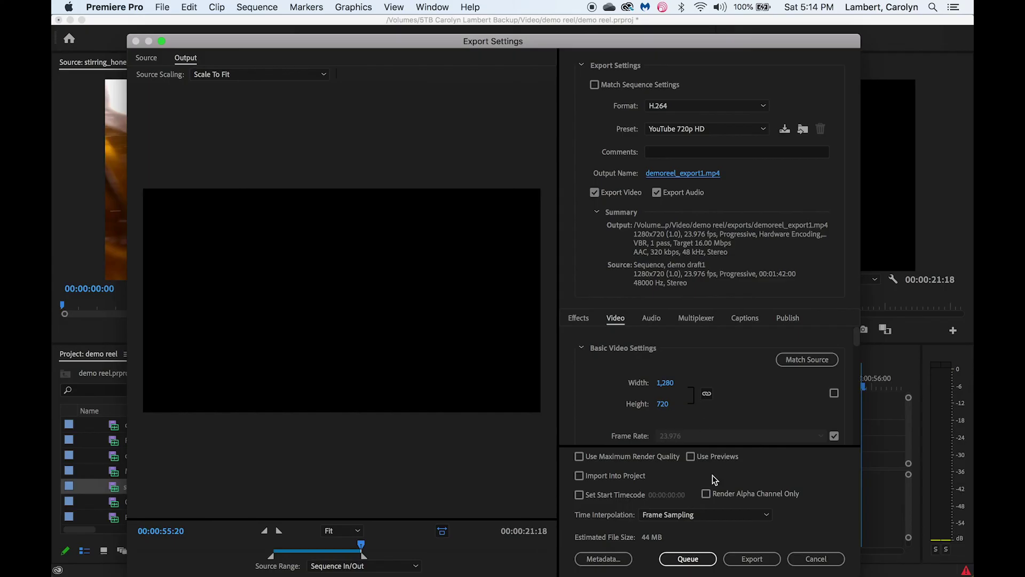
click(688, 559)
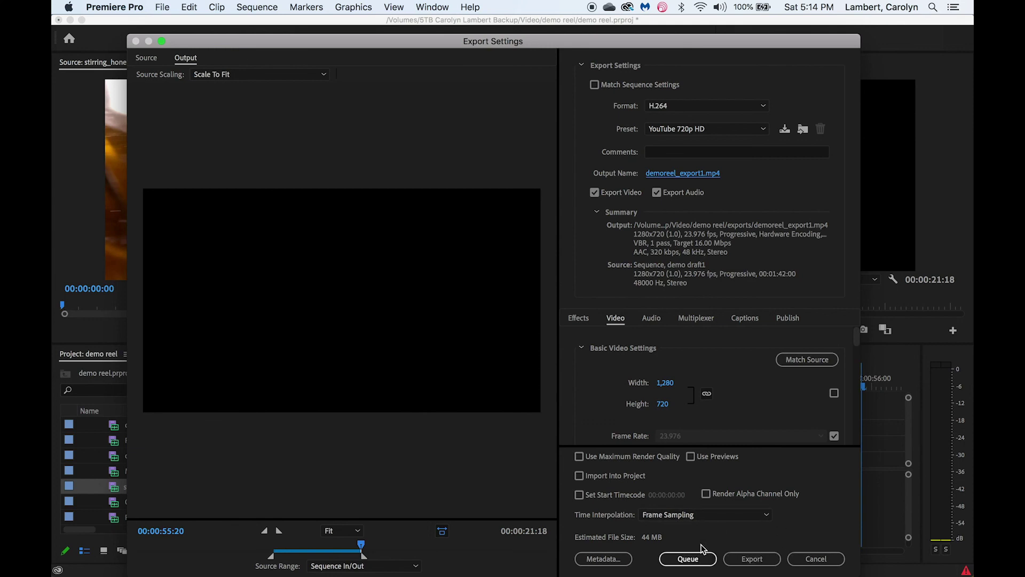
click(758, 568)
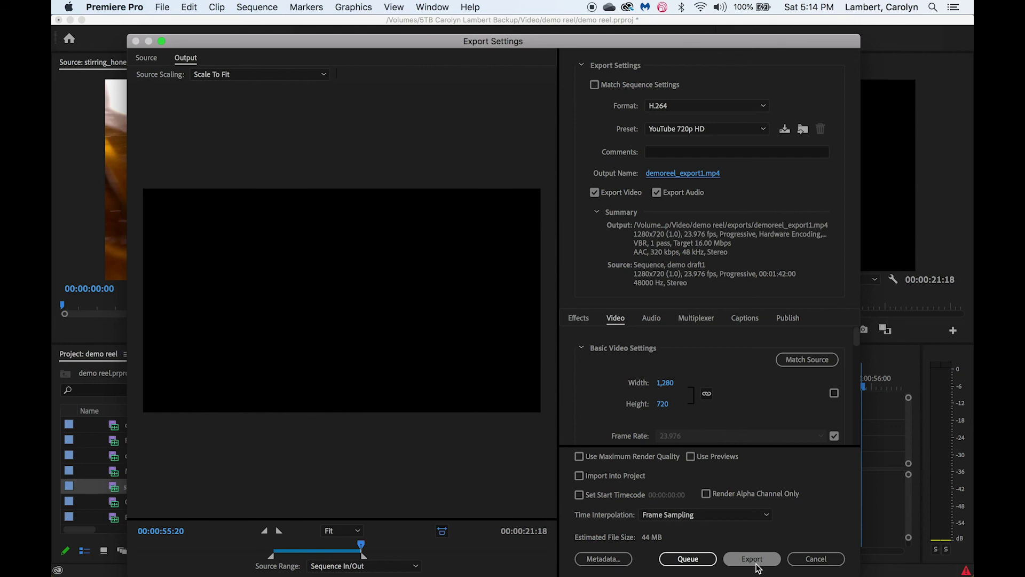